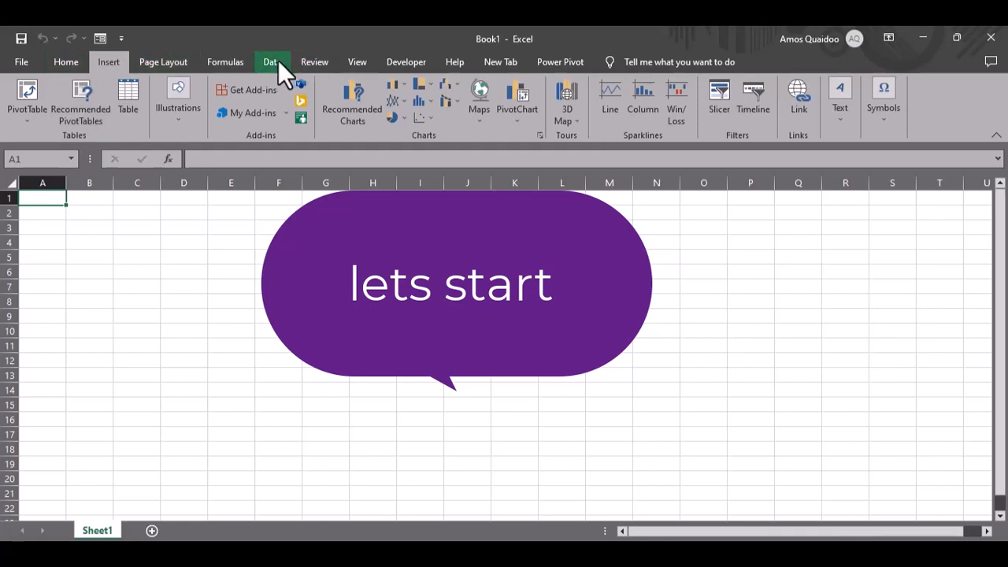
# - Import the workbook Sample.Database.xlsx from the DATASET folder as an external data source
pyautogui.click(276, 61)
pyautogui.click(26, 109)
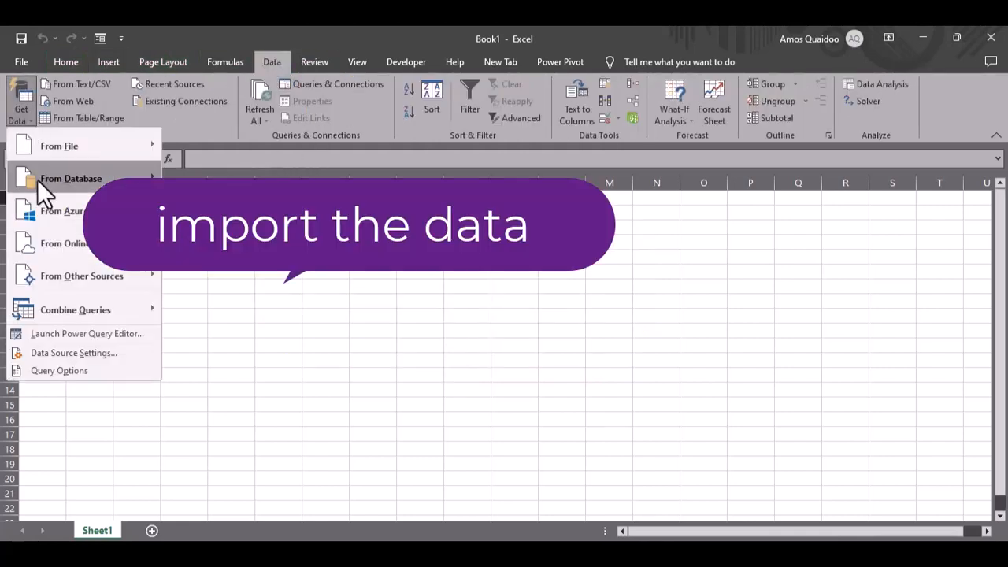
pyautogui.moveTo(100, 139)
pyautogui.click(209, 150)
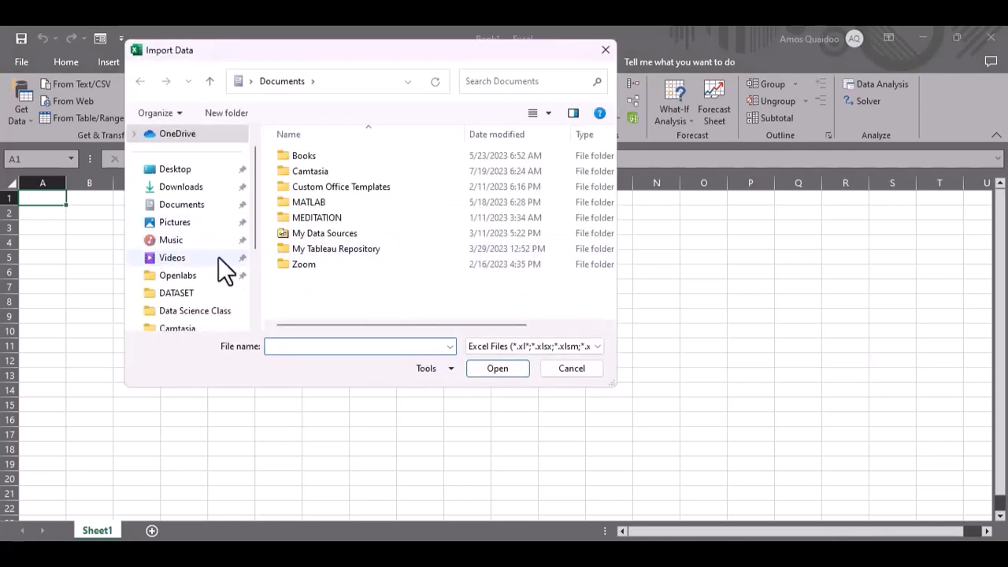
pyautogui.click(193, 297)
pyautogui.scroll(-2, 394, 276)
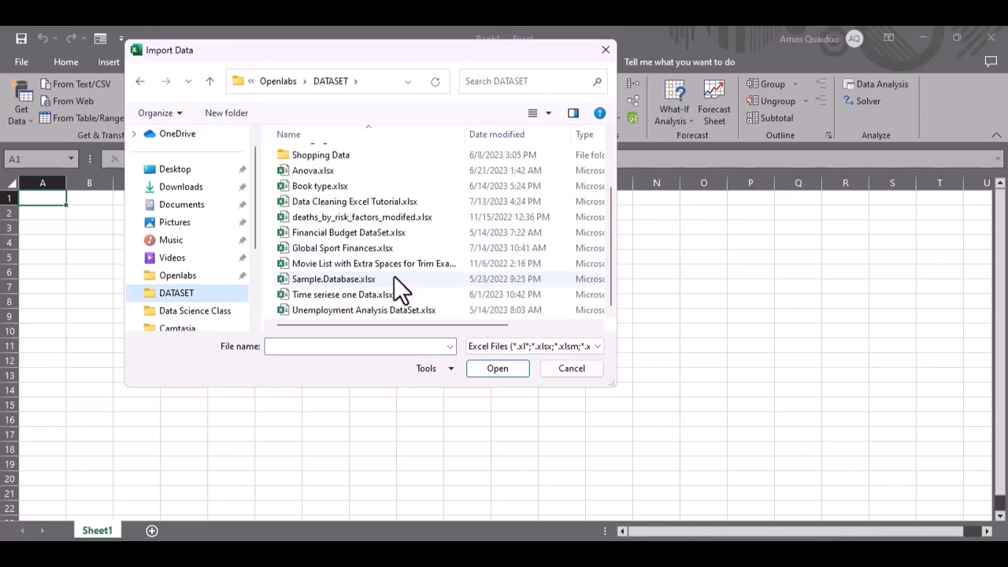
pyautogui.click(356, 279)
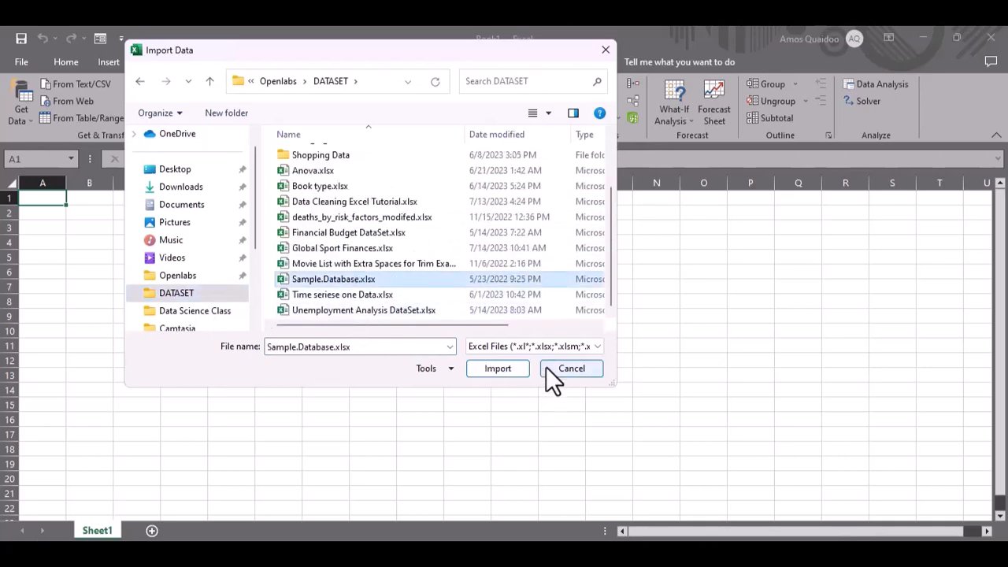
pyautogui.click(494, 368)
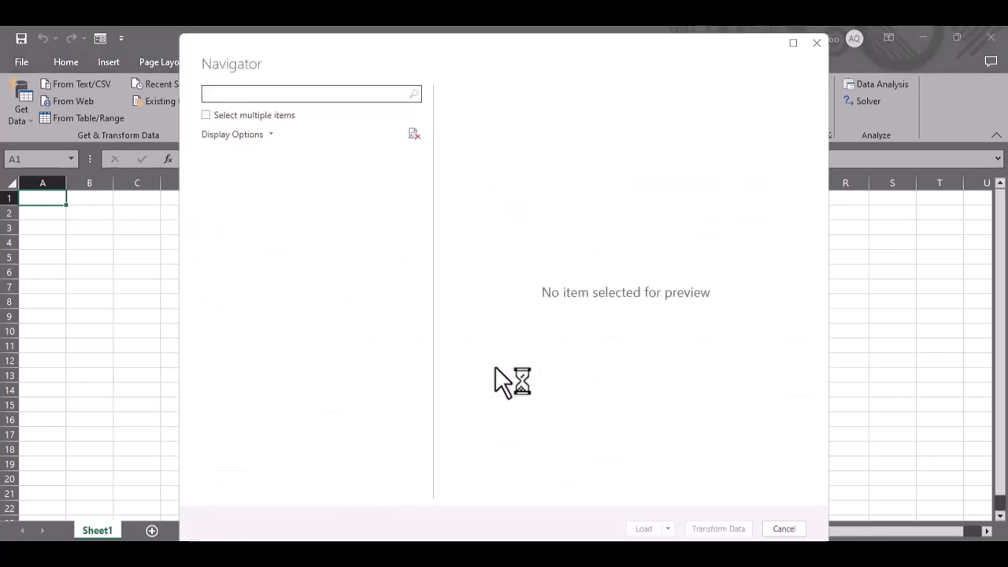
# - Choose the SampleDatabase sheet of the imported workbook and load it into a new worksheet
pyautogui.click(277, 211)
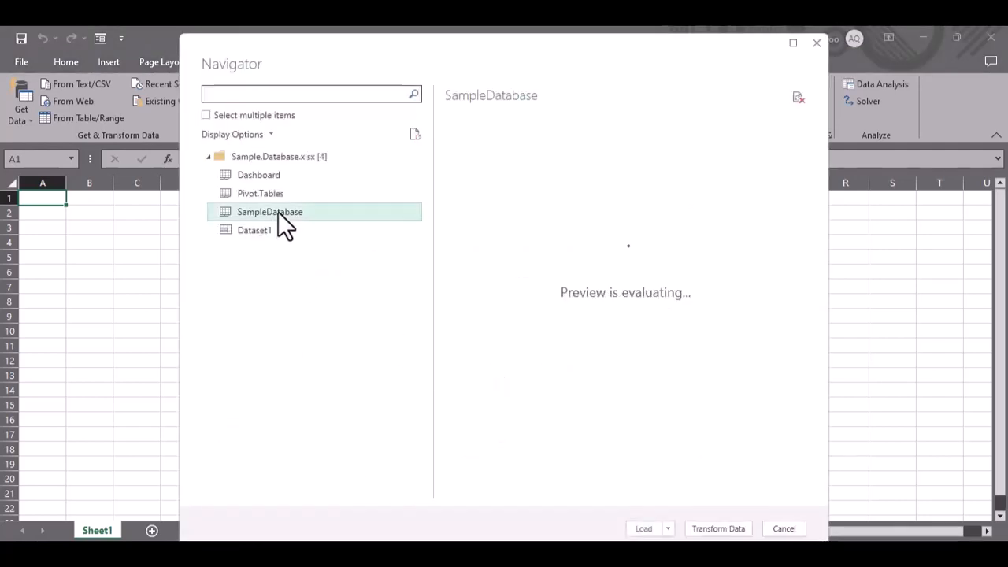
pyautogui.click(279, 195)
pyautogui.click(280, 178)
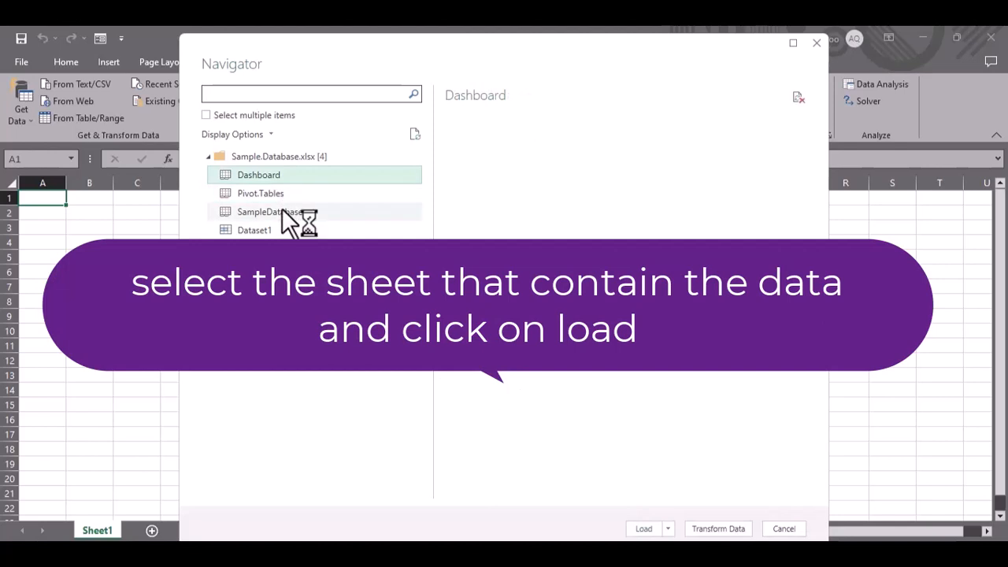
pyautogui.click(282, 210)
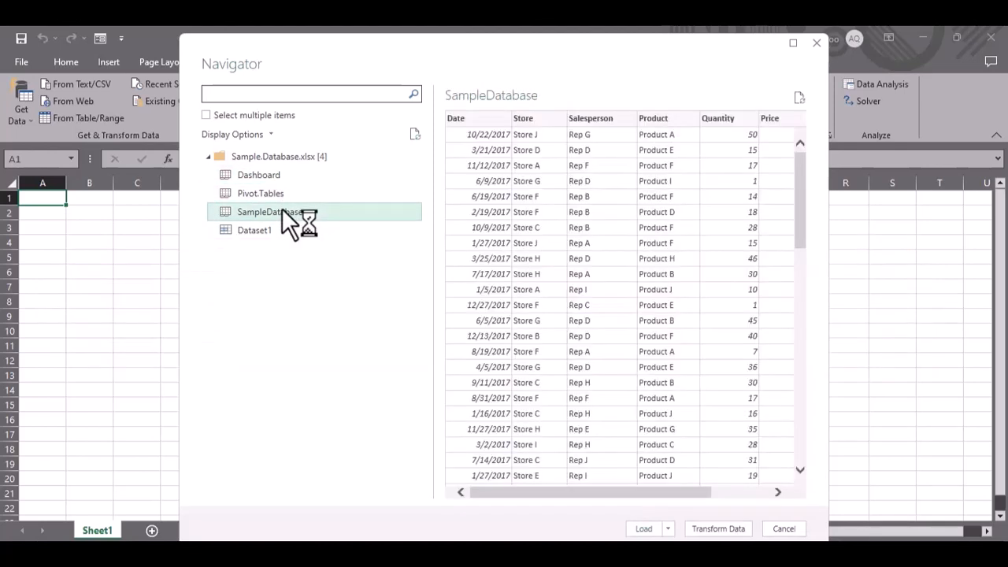
pyautogui.click(644, 529)
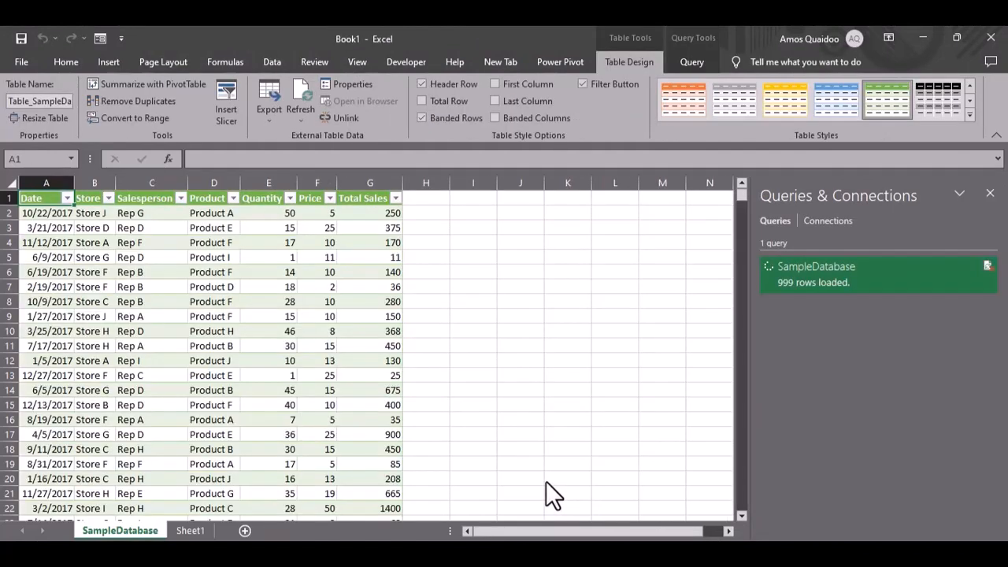
# - Close the list of queries and widen the Date, Store and Total Sales columns of the loaded table
pyautogui.click(989, 193)
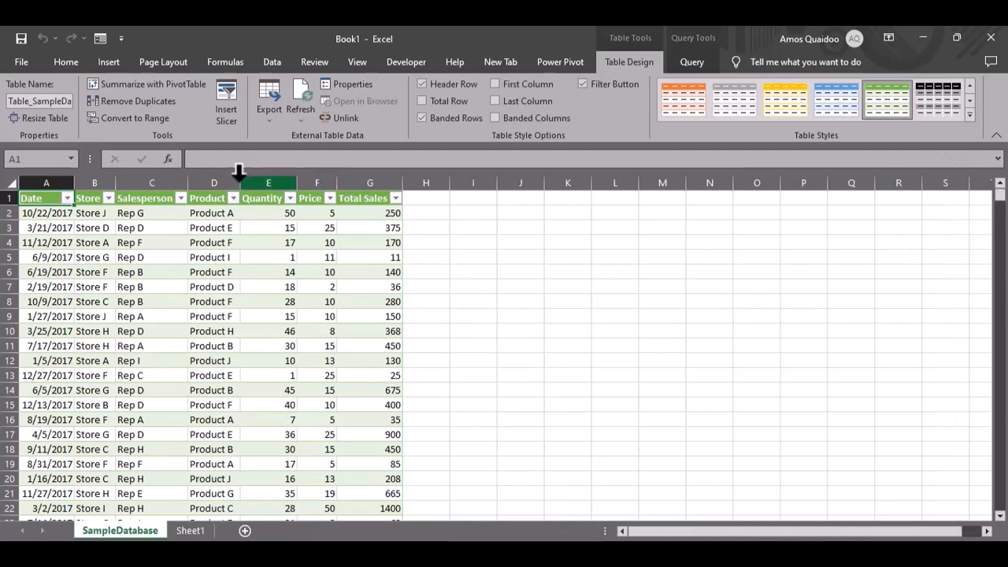
pyautogui.moveTo(75, 176); pyautogui.dragTo(197, 179)
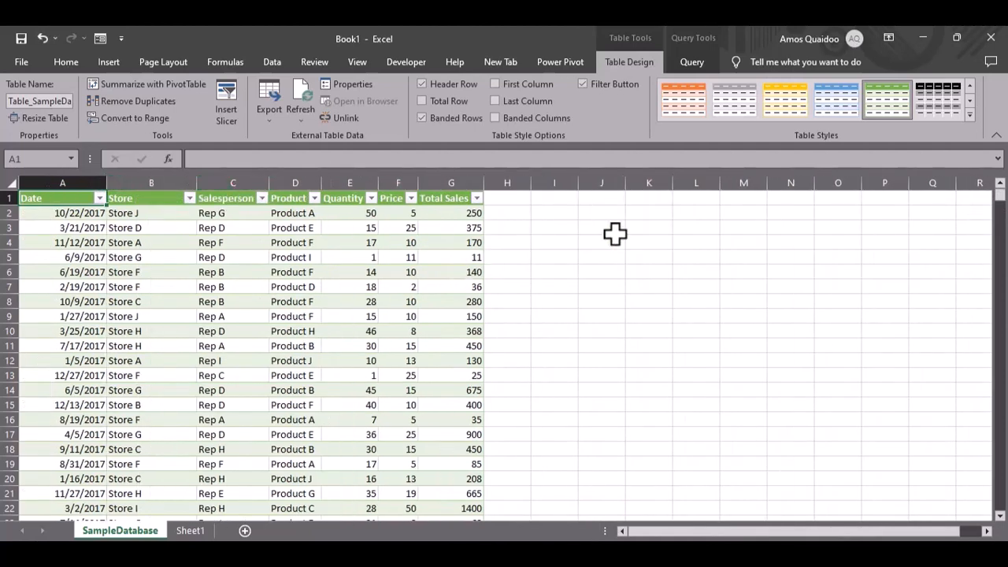
pyautogui.moveTo(483, 180); pyautogui.dragTo(495, 180)
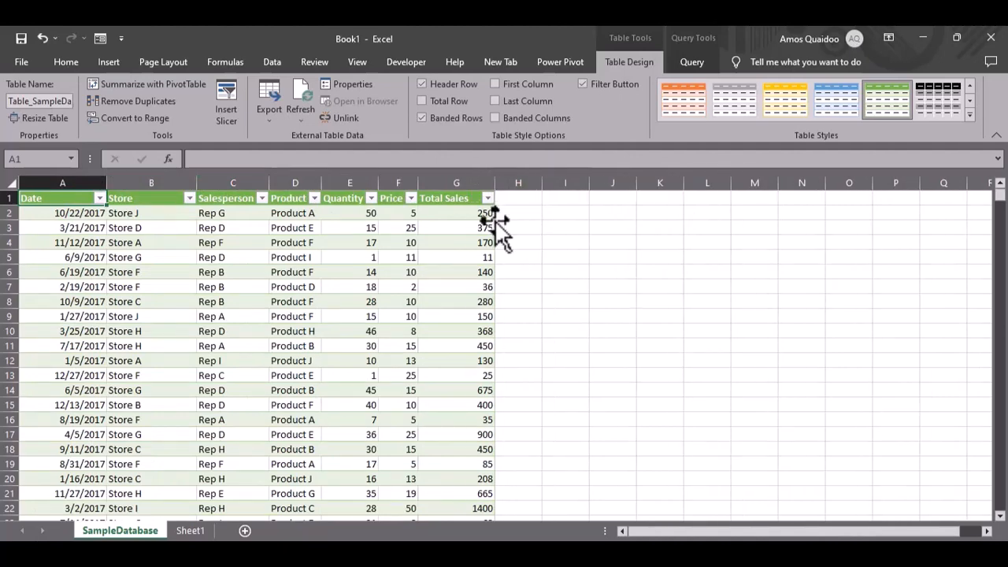
# - Insert a new column before the Store column and name its header Month
pyautogui.rightClick(156, 180)
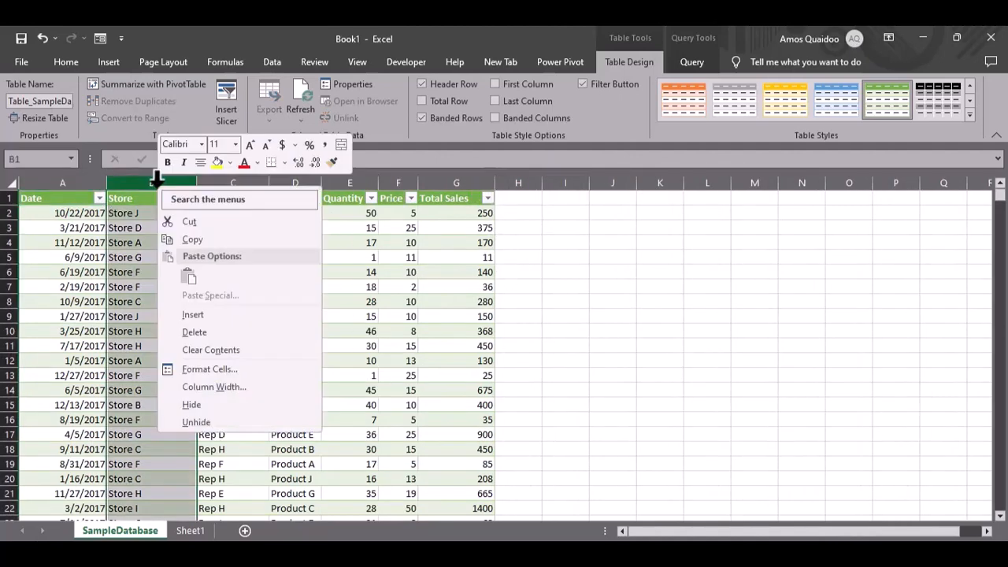
pyautogui.click(230, 315)
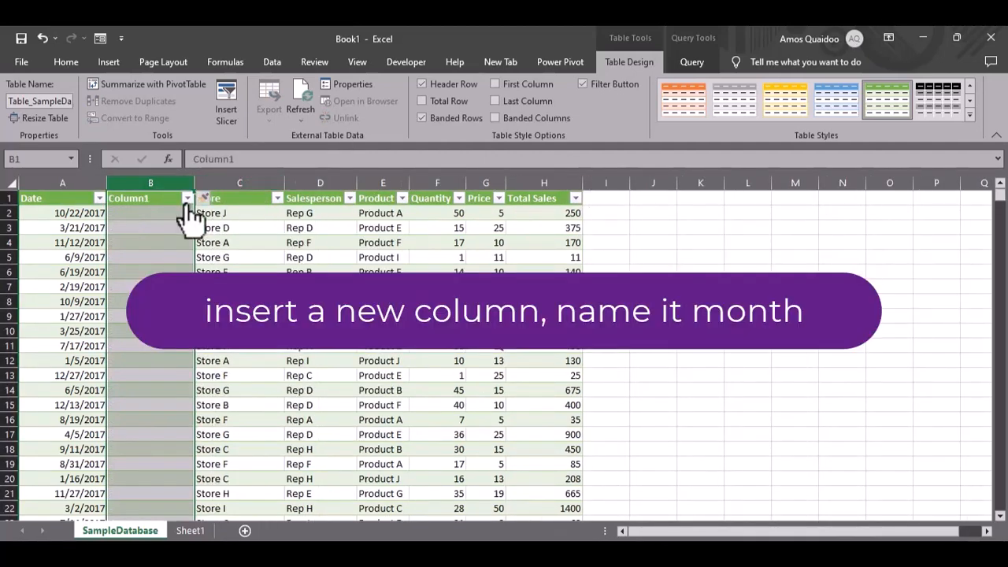
pyautogui.doubleClick(154, 201)
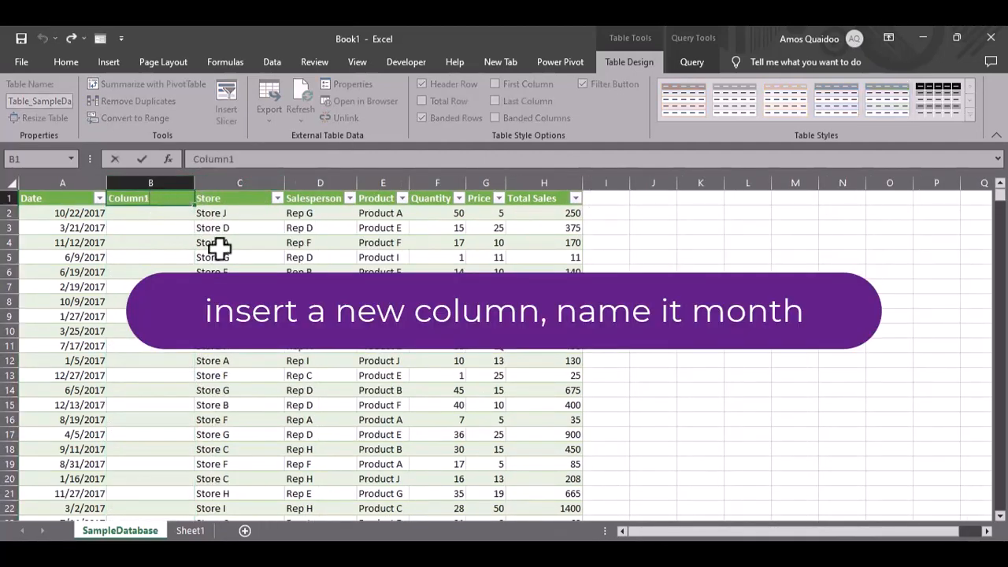
pyautogui.press('BackSpace')
pyautogui.press('BackSpace')
pyautogui.press('BackSpace')
pyautogui.press('BackSpace')
pyautogui.press('BackSpace')
pyautogui.press('BackSpace')
pyautogui.press('BackSpace')
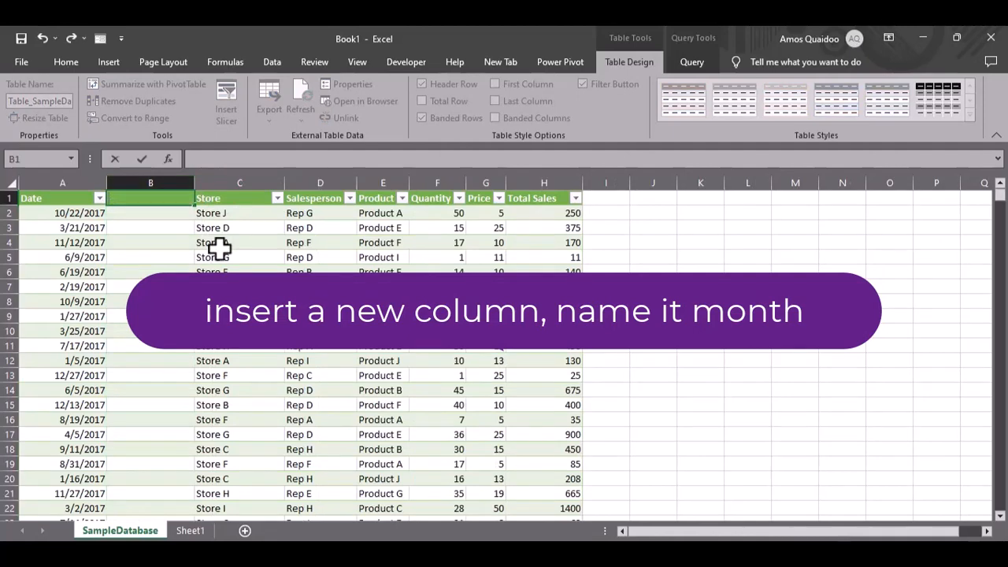
pyautogui.write('Month')
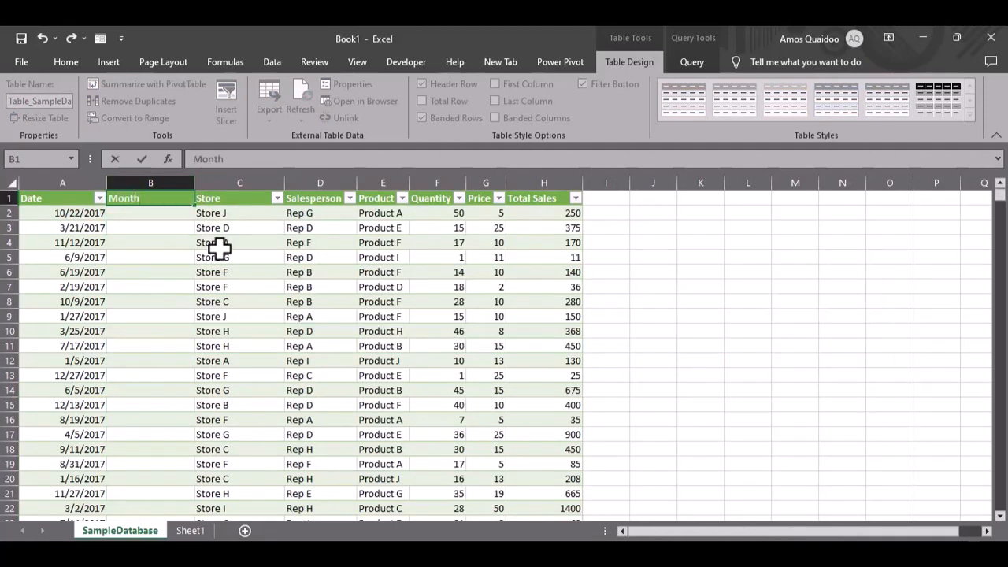
# - Enter the formula =TEXT(A2,"") in cell B2 of the Month column, using a plain cell reference to the date
pyautogui.click(153, 213)
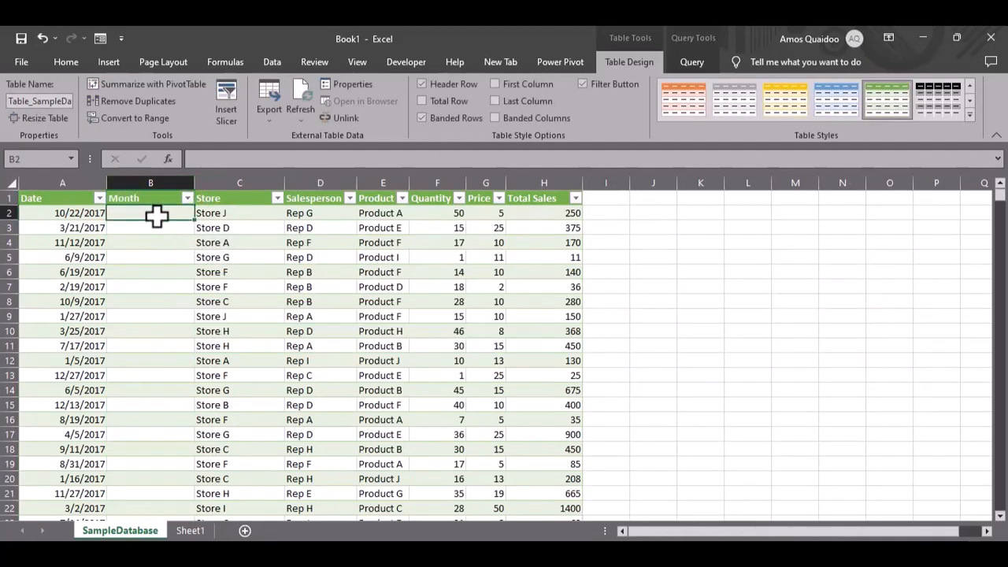
pyautogui.doubleClick(153, 212)
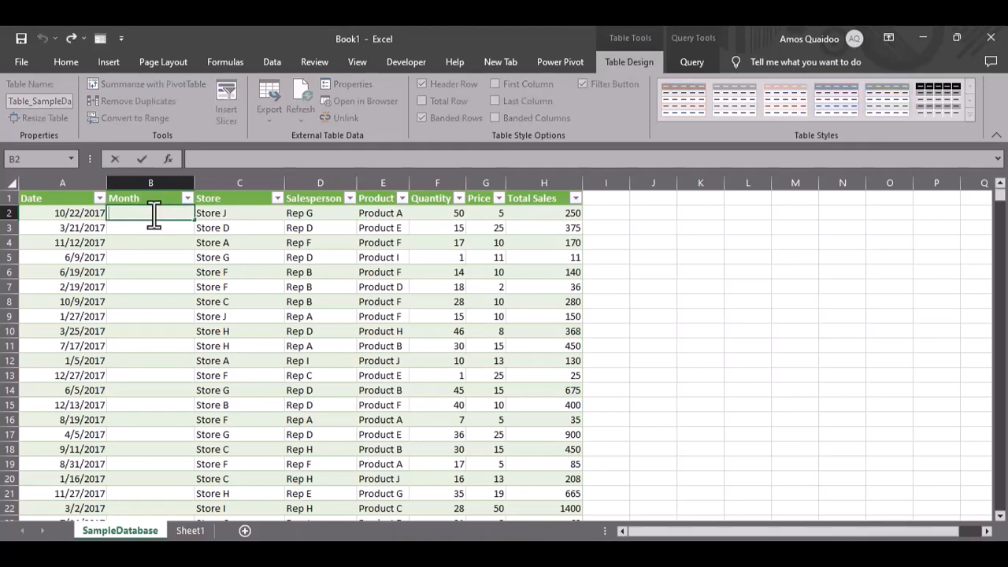
pyautogui.write('=te')
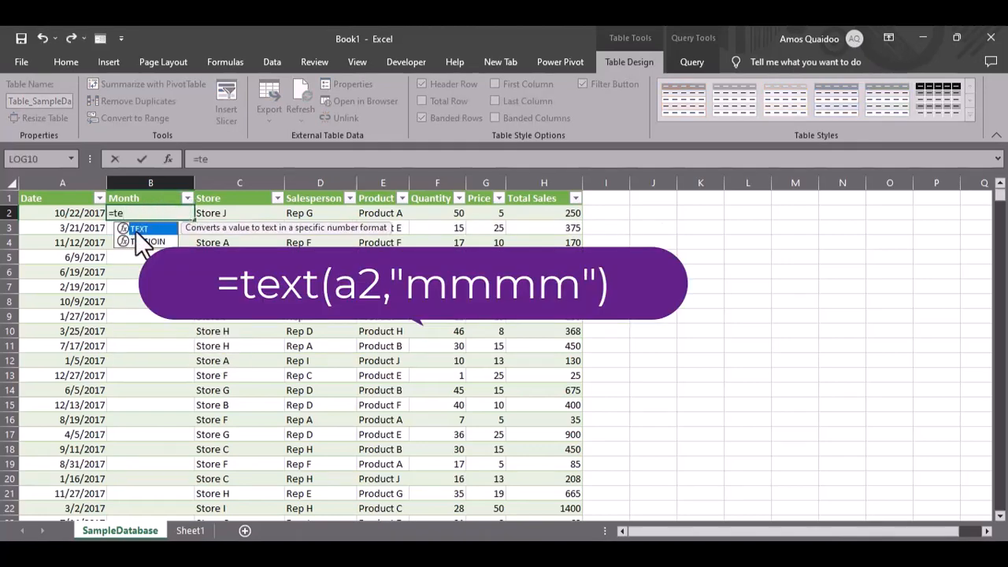
pyautogui.doubleClick(140, 227)
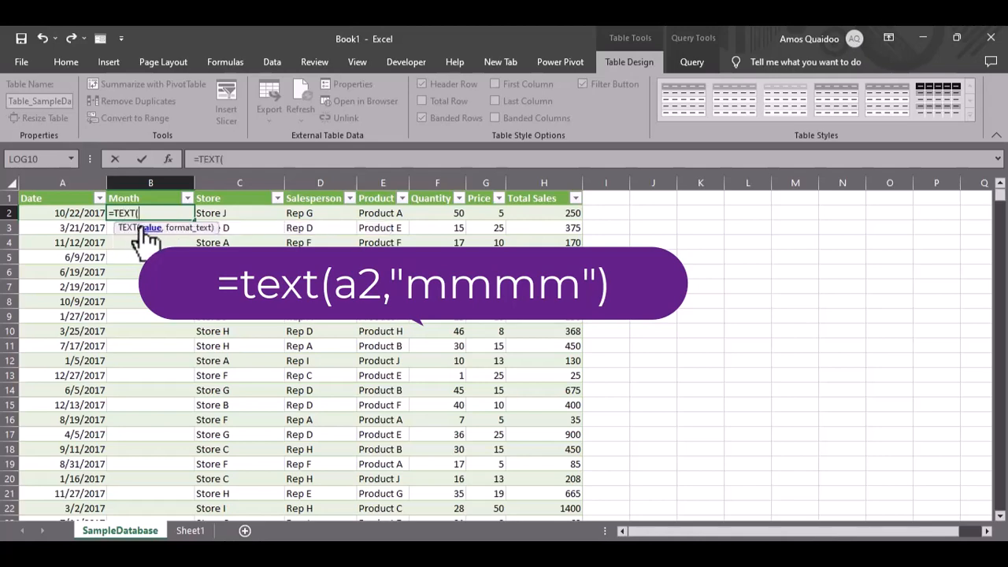
pyautogui.click(77, 211)
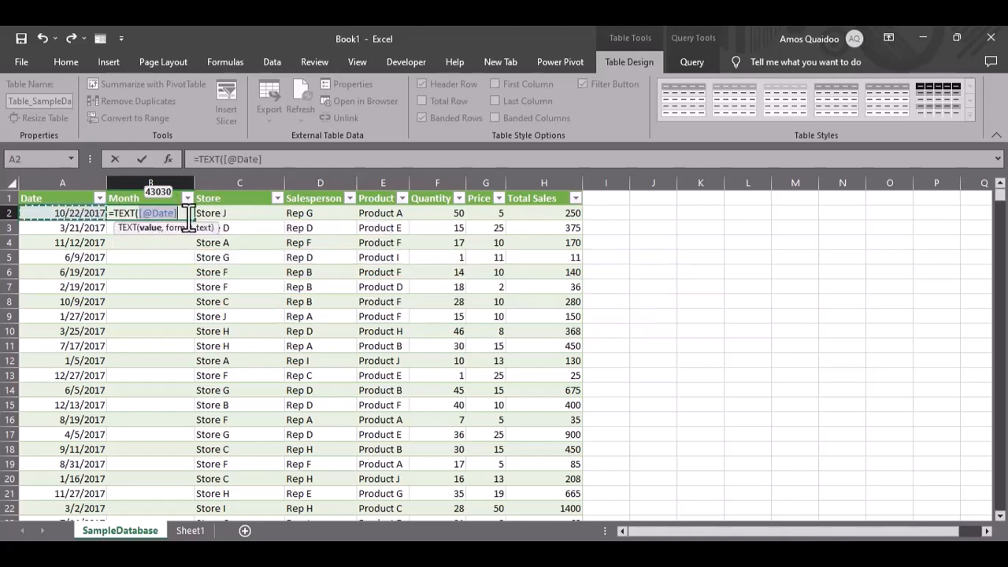
pyautogui.press('BackSpace')
pyautogui.press('BackSpace')
pyautogui.press('BackSpace')
pyautogui.press('BackSpace')
pyautogui.press('BackSpace')
pyautogui.press('BackSpace')
pyautogui.press('BackSpace')
pyautogui.press('BackSpace')
pyautogui.write('(')
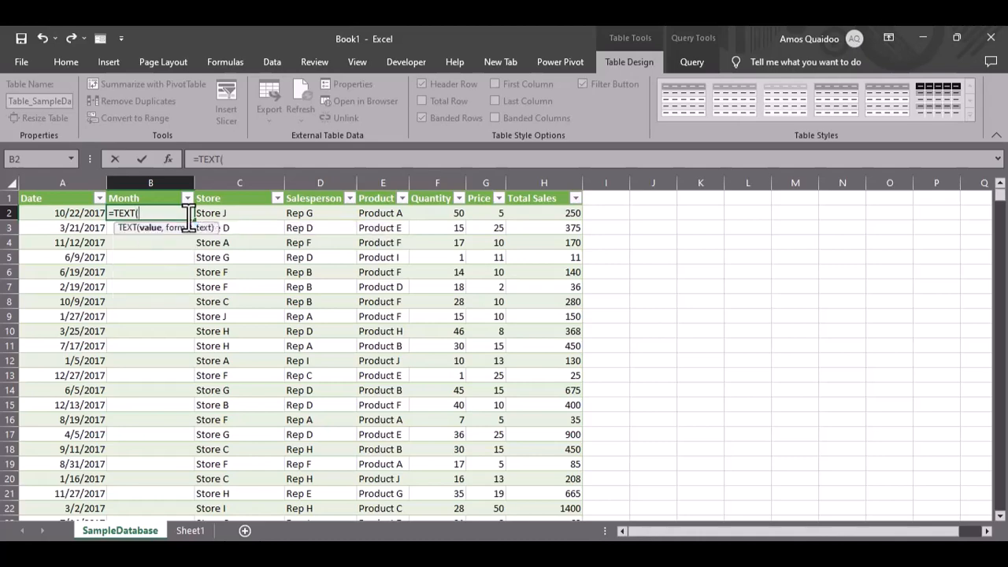
pyautogui.write('a2,')
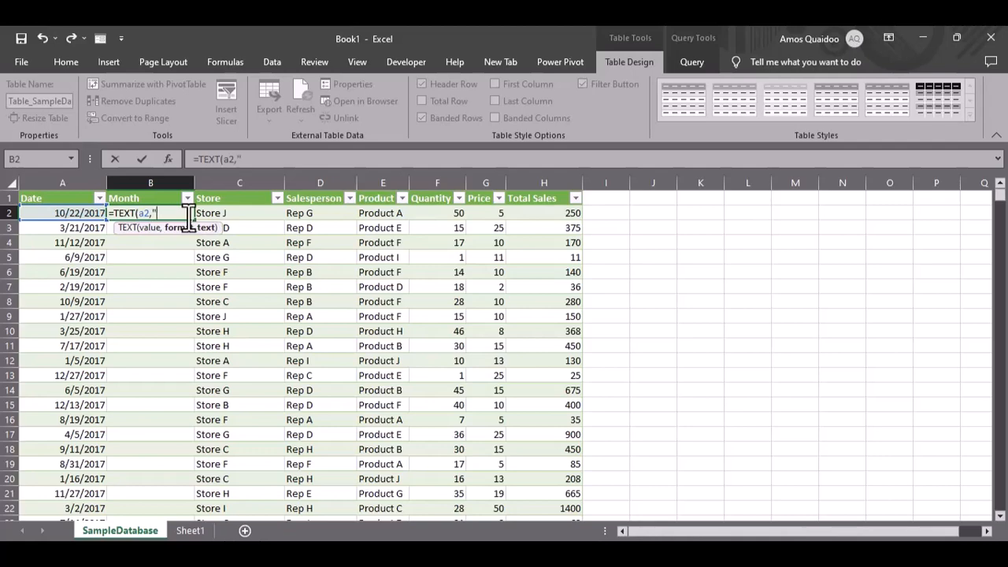
pyautogui.press('Left')
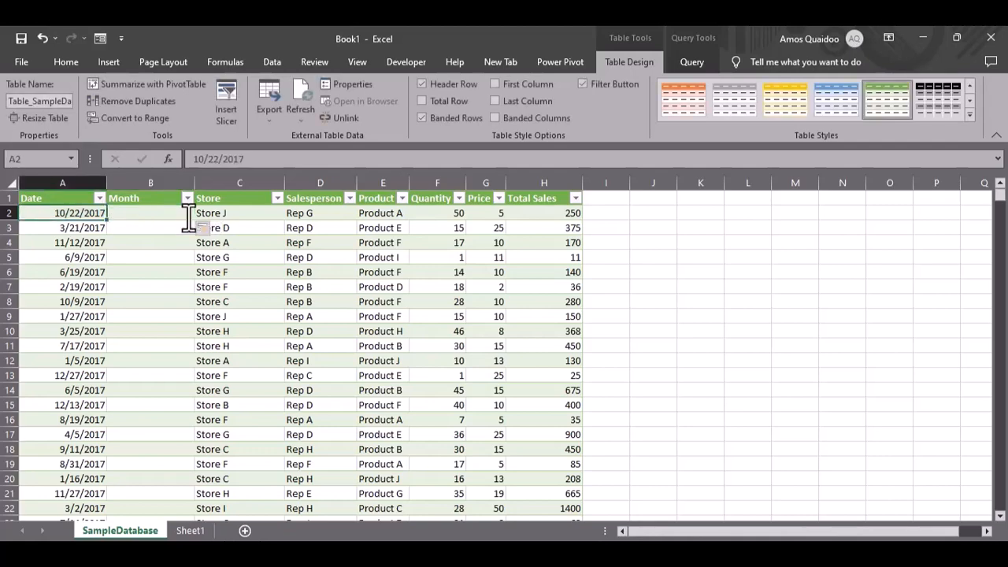
# - Add the format code mmmm between the quotes of the TEXT formula in cell B2
pyautogui.doubleClick(131, 214)
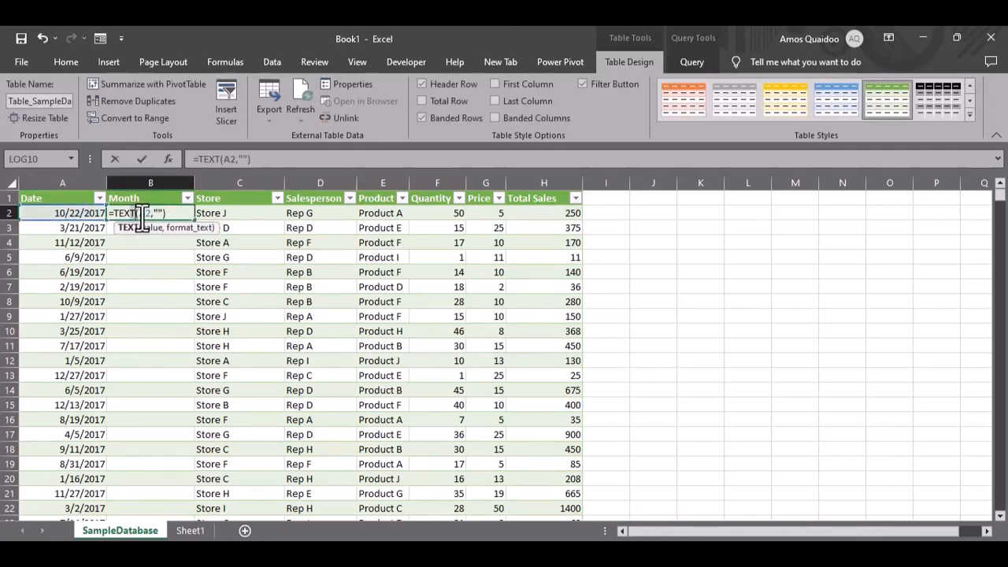
pyautogui.click(158, 214)
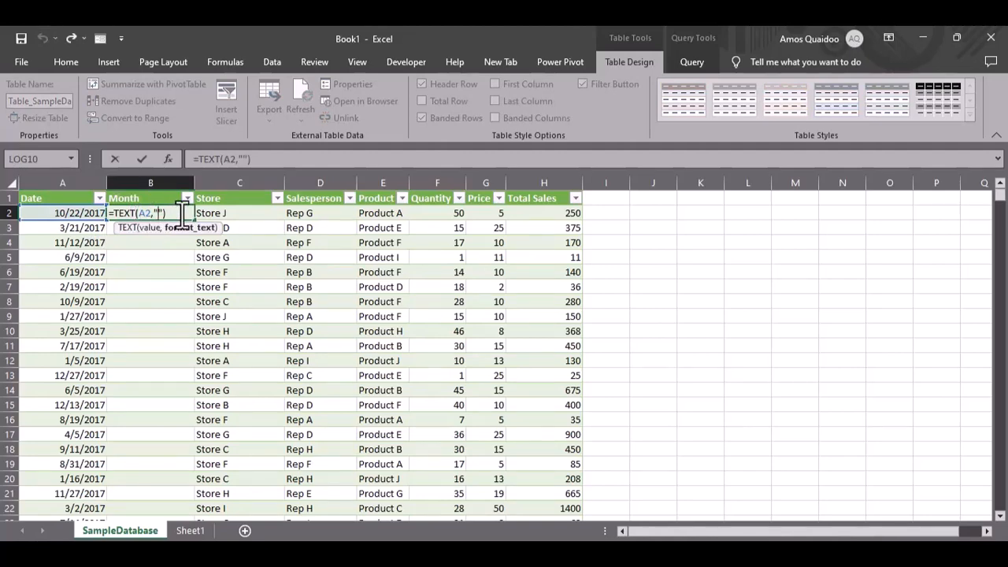
pyautogui.write('mmm')
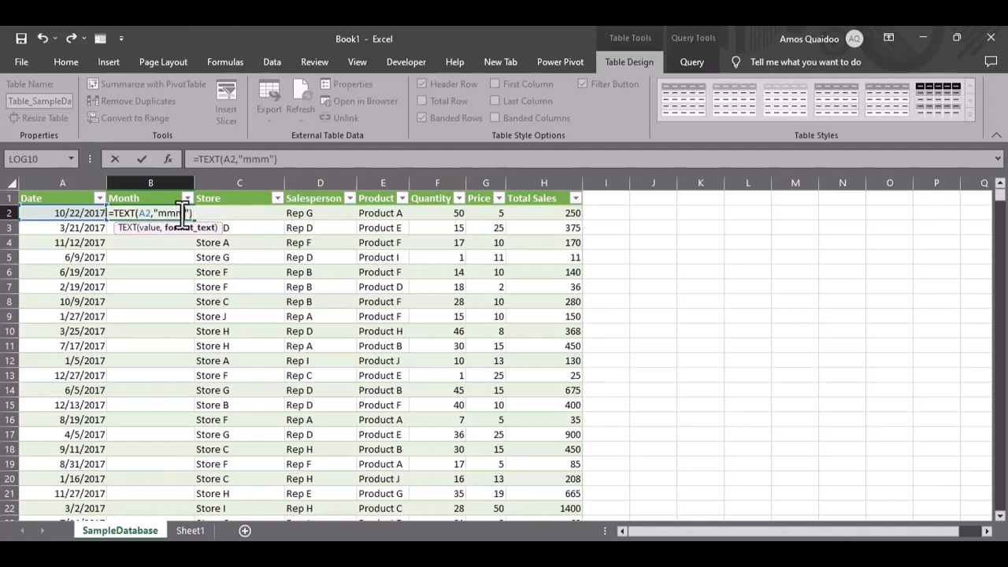
pyautogui.write('m')
pyautogui.press('Return')
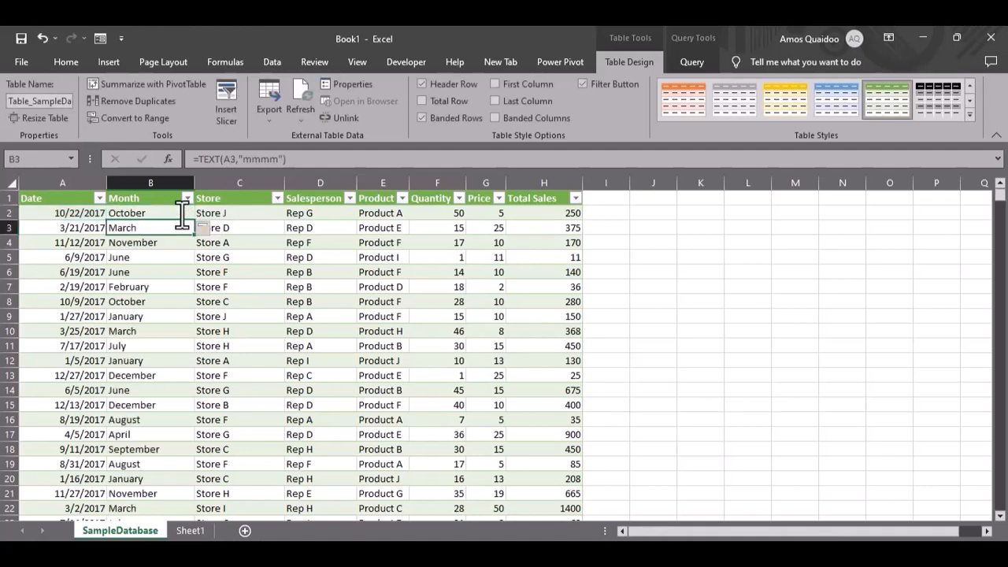
# - Insert another column before the Store column and name its header Day
pyautogui.rightClick(232, 183)
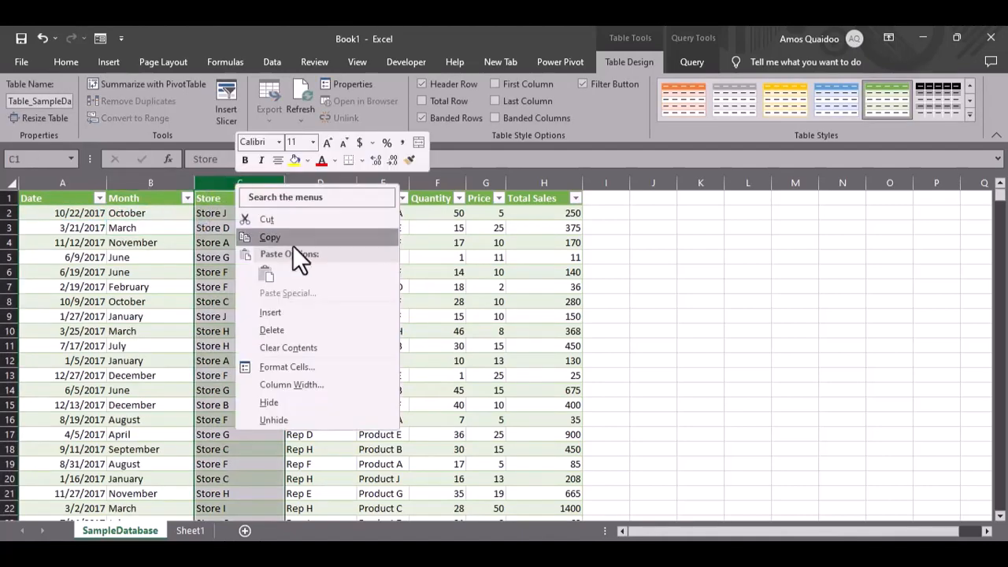
pyautogui.click(302, 314)
pyautogui.click(233, 203)
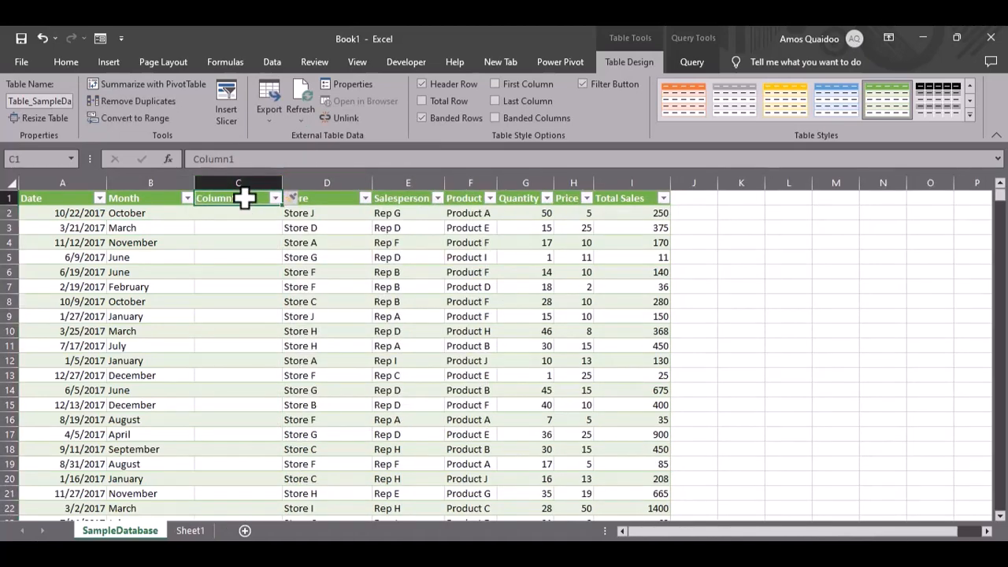
pyautogui.doubleClick(248, 199)
pyautogui.press('BackSpace')
pyautogui.press('BackSpace')
pyautogui.press('BackSpace')
pyautogui.press('BackSpace')
pyautogui.press('BackSpace')
pyautogui.press('BackSpace')
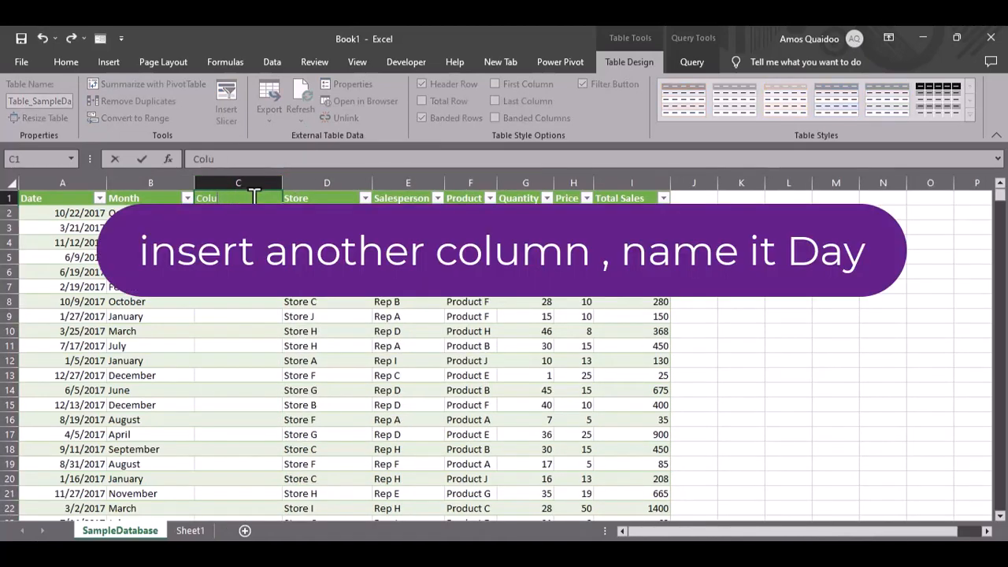
pyautogui.write('Day')
# - Fill the Day column with weekday names by entering =TEXT(A2,"dddd") in cell C2
pyautogui.click(243, 214)
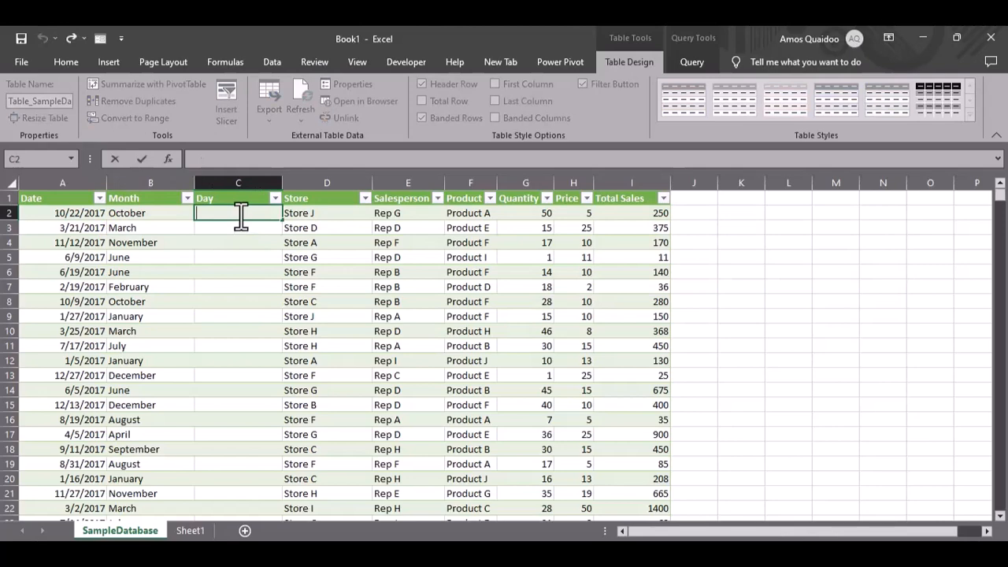
pyautogui.write('=')
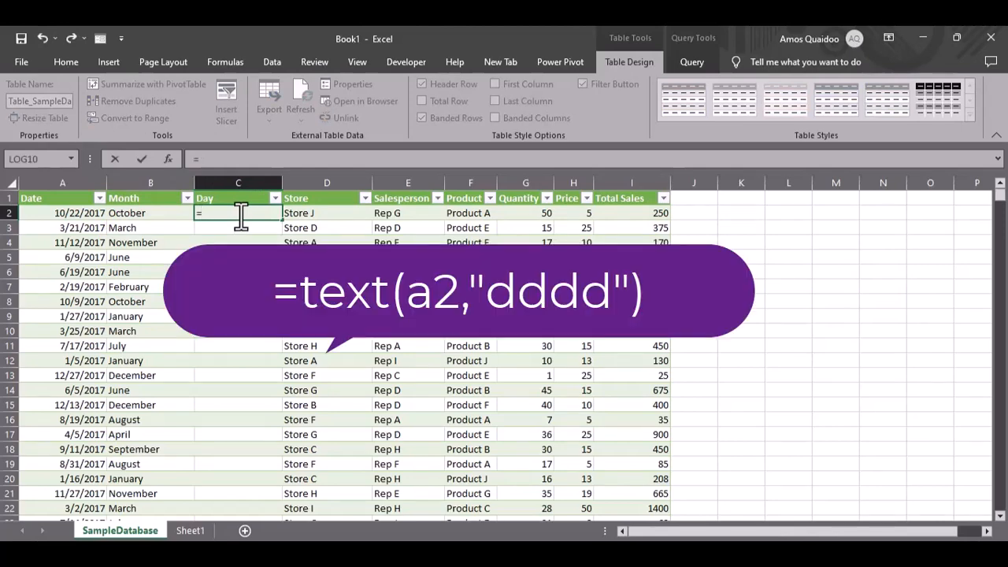
pyautogui.write('(')
pyautogui.write('text')
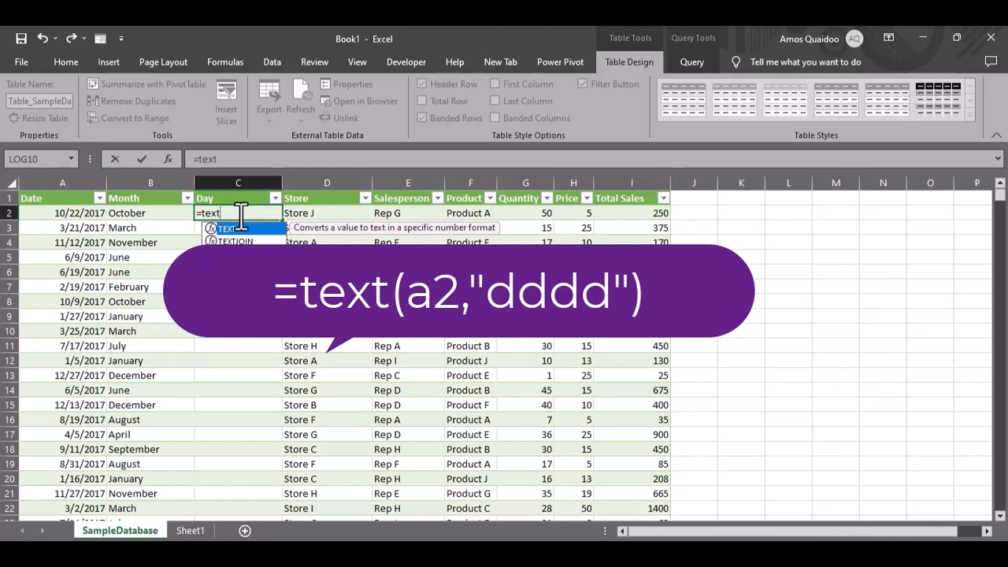
pyautogui.write('(')
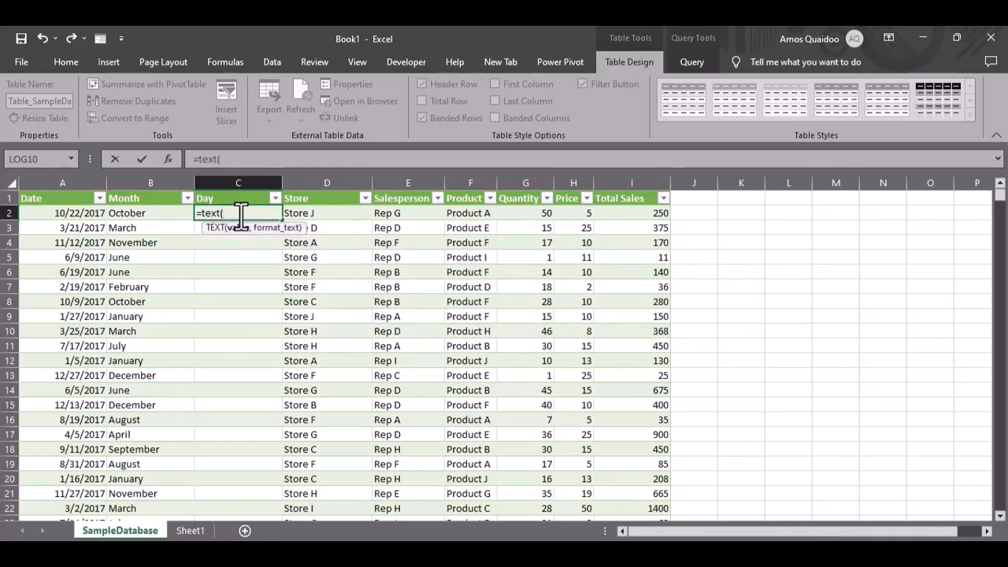
pyautogui.write('a2,')
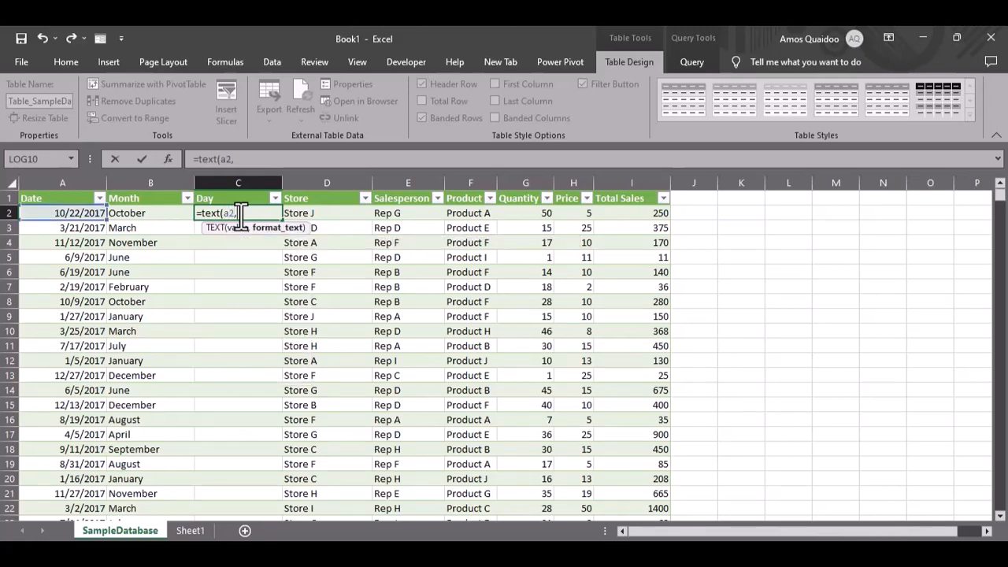
pyautogui.write('"mm')
pyautogui.press('BackSpace')
pyautogui.press('BackSpace')
pyautogui.press('BackSpace')
pyautogui.write('dddd"')
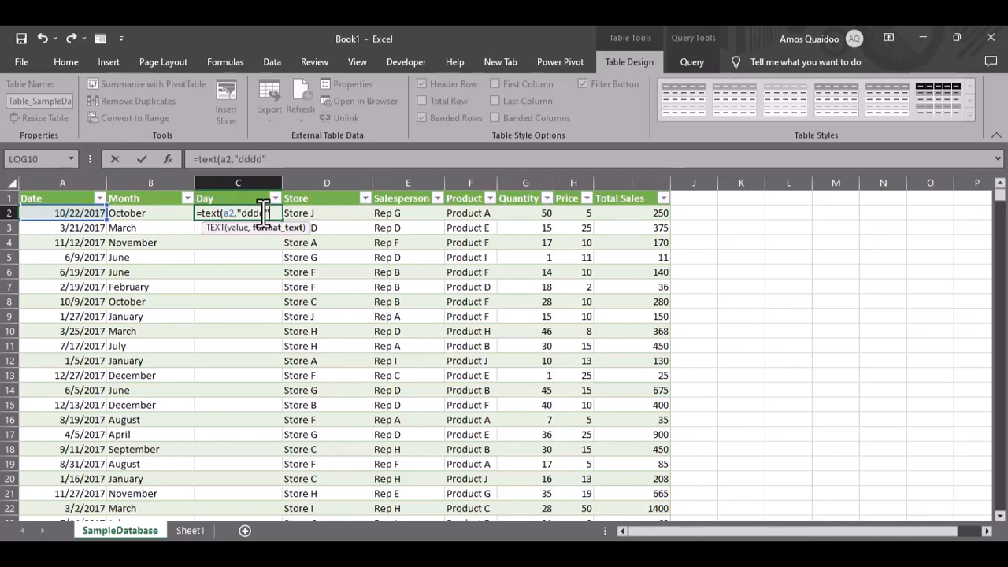
pyautogui.write(')')
pyautogui.press('Return')
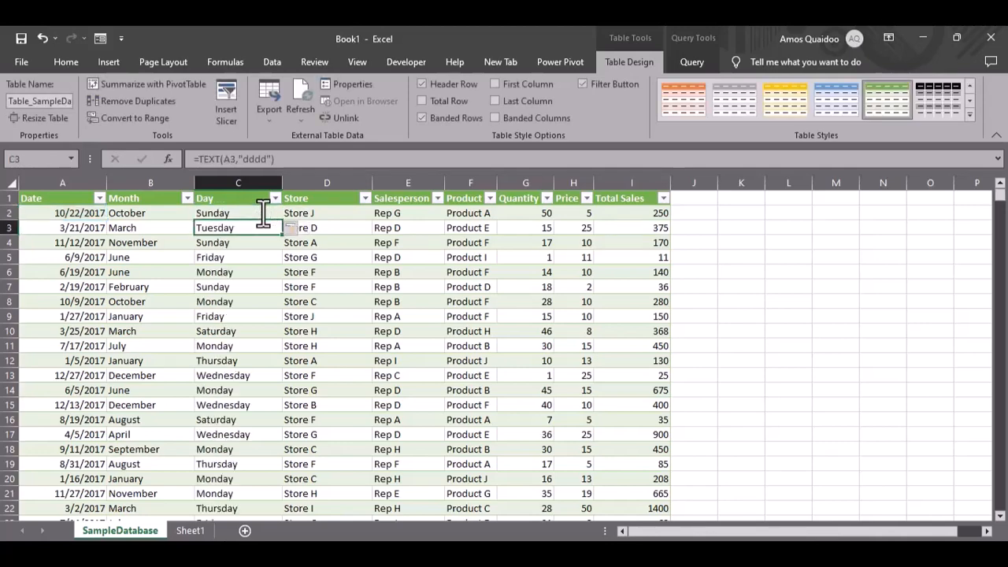
# - Create a PivotTable from Table_SampleDatabase and place it in a new worksheet
pyautogui.scroll(-6, 307, 265)
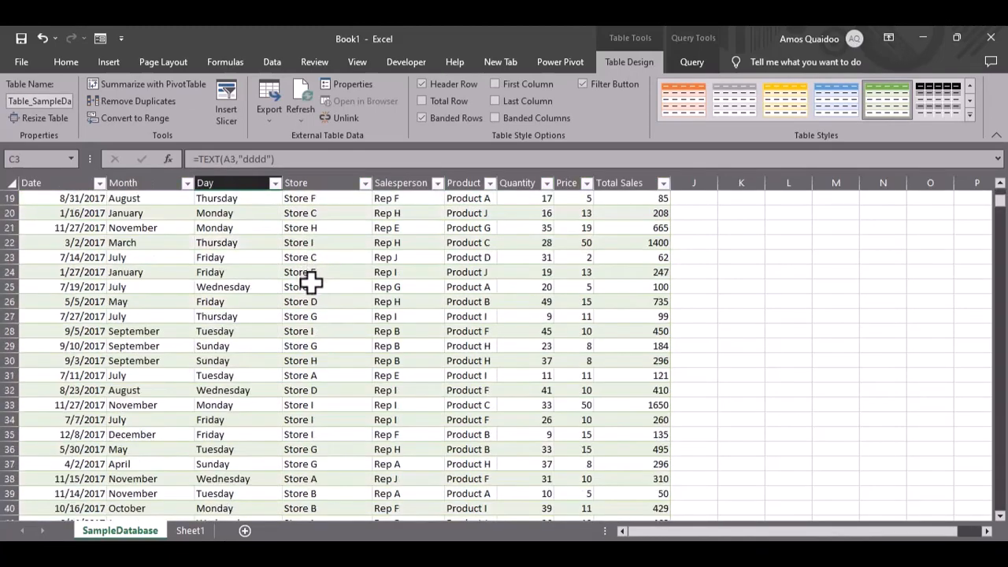
pyautogui.scroll(3, 287, 277)
pyautogui.scroll(3, 287, 278)
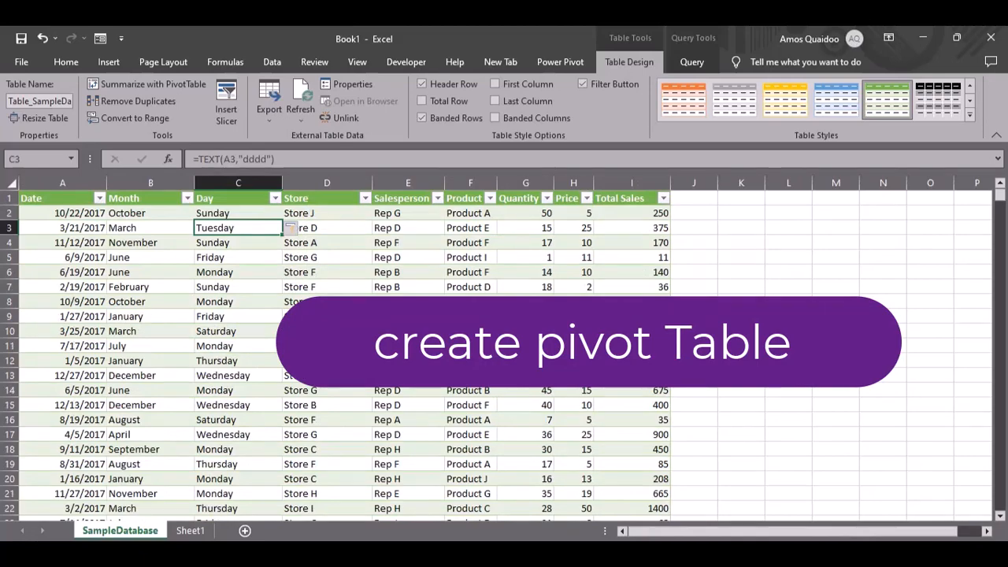
pyautogui.scroll(-5, 357, 309)
pyautogui.scroll(5, 357, 309)
pyautogui.click(378, 315)
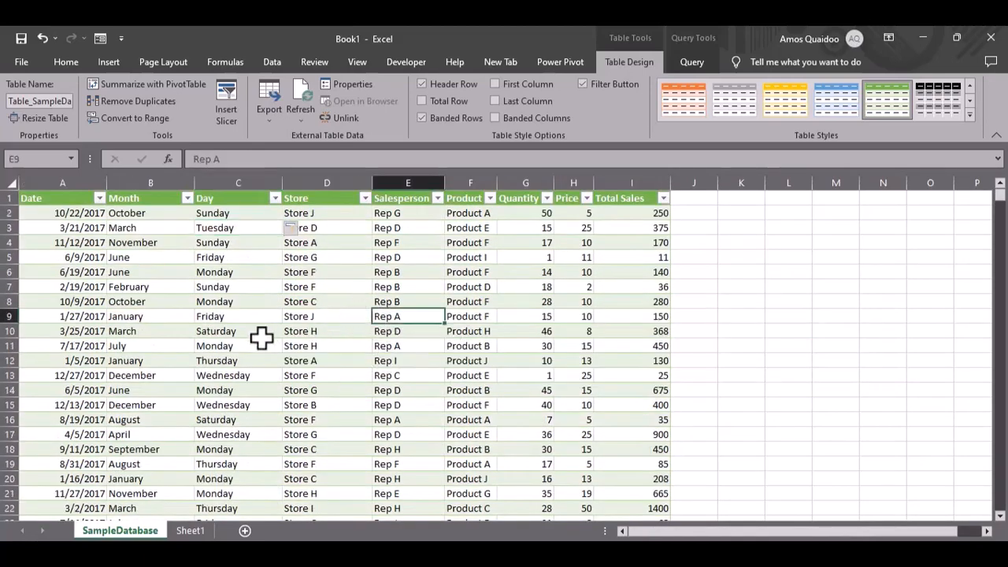
pyautogui.click(244, 376)
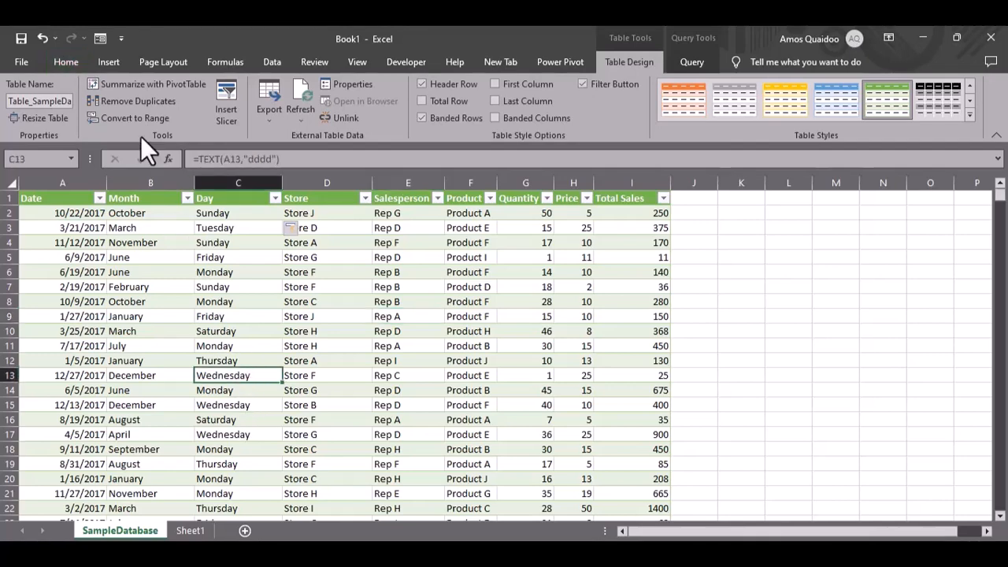
pyautogui.click(106, 59)
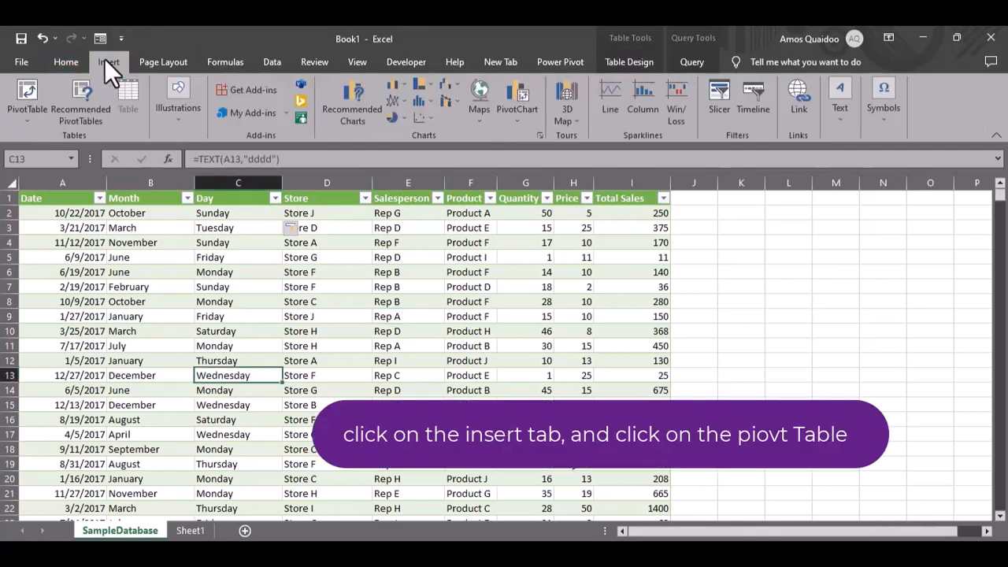
pyautogui.click(25, 91)
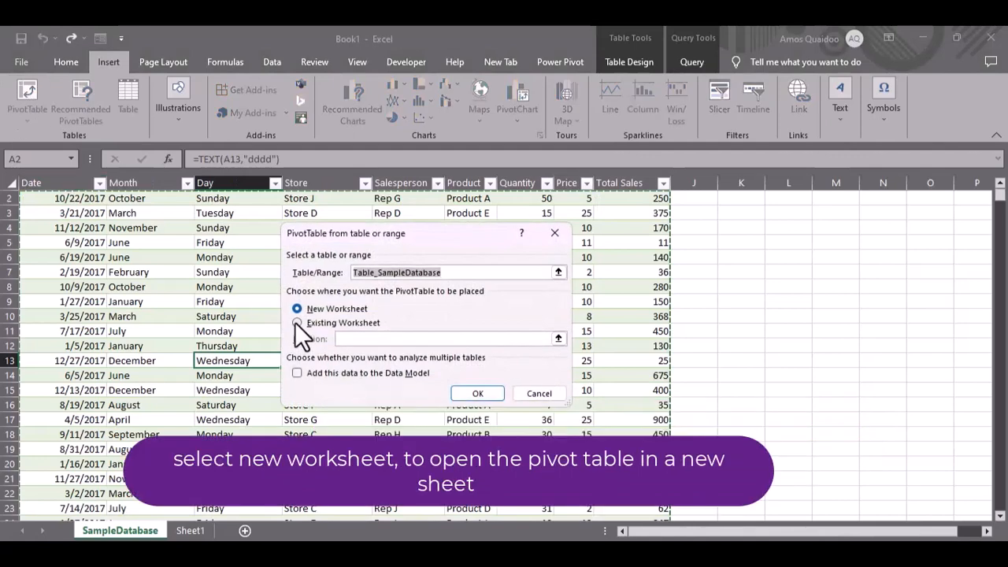
pyautogui.click(479, 393)
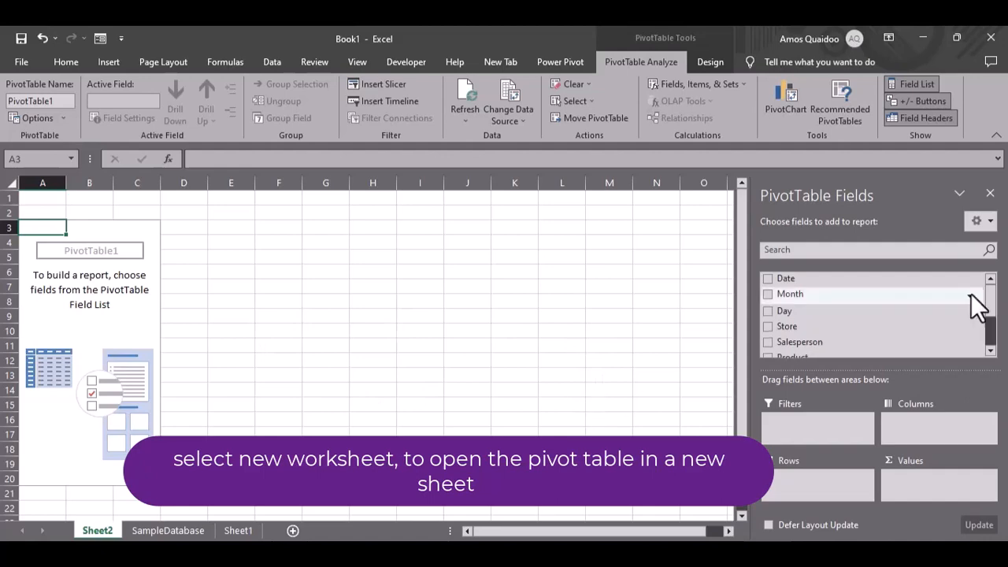
# - Build the PivotTable with Month as the row field and the sum of Total Sales as the values
pyautogui.scroll(-2, 869, 292)
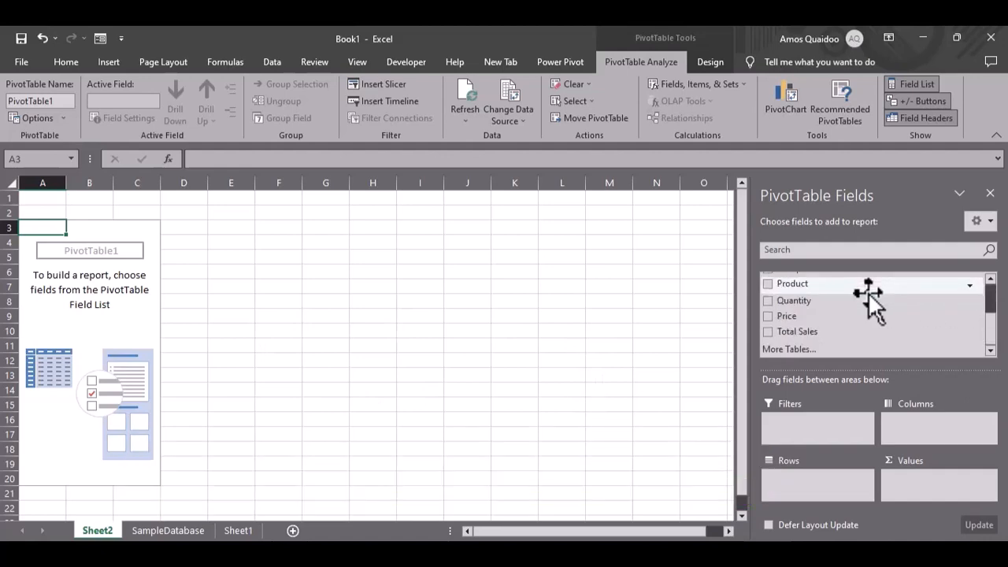
pyautogui.scroll(2, 869, 292)
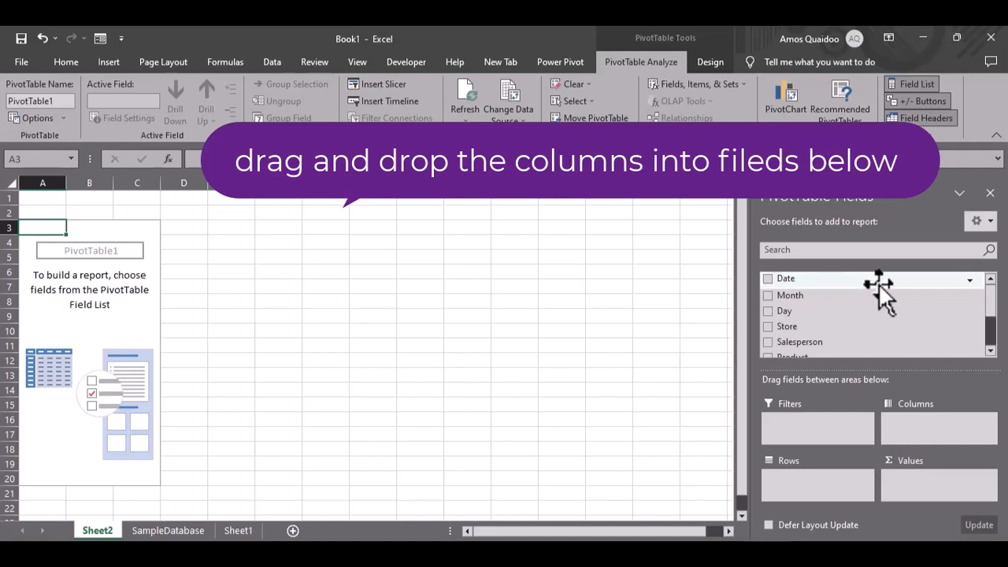
pyautogui.moveTo(876, 298); pyautogui.dragTo(814, 485)
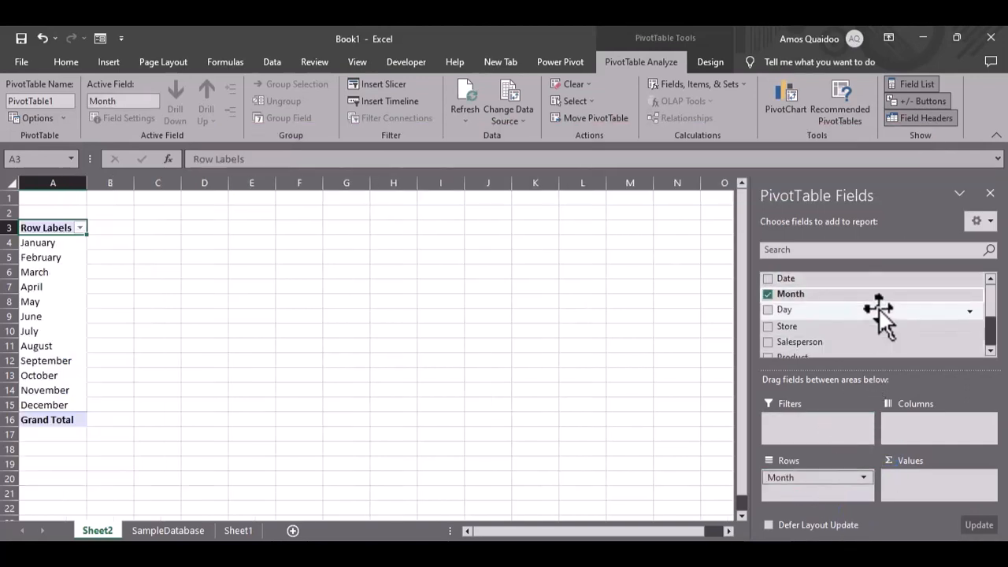
pyautogui.scroll(-2, 878, 308)
pyautogui.moveTo(851, 339); pyautogui.dragTo(924, 479)
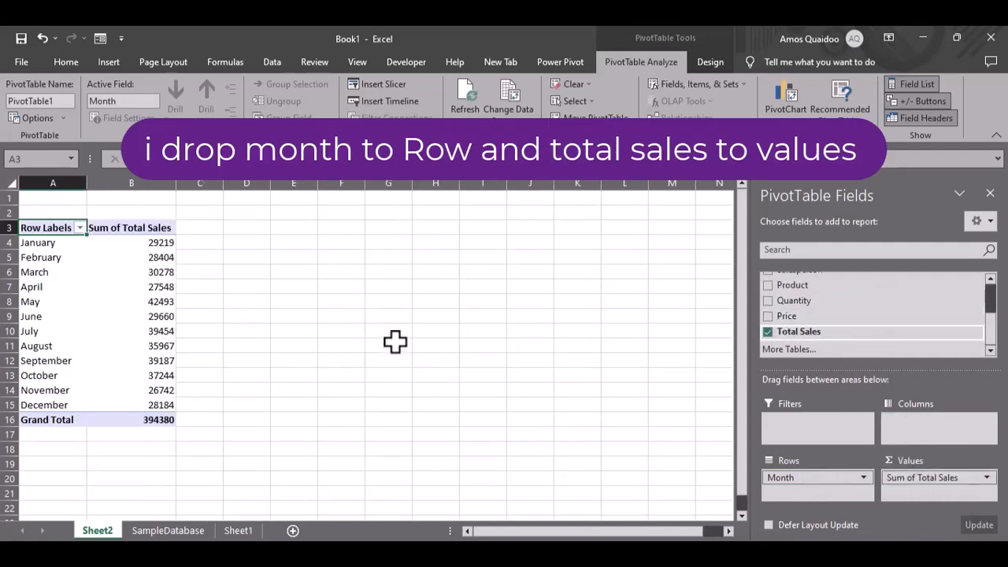
# - Add Product as the column field of the monthly Total Sales PivotTable
pyautogui.scroll(-1, 396, 341)
pyautogui.scroll(1, 395, 340)
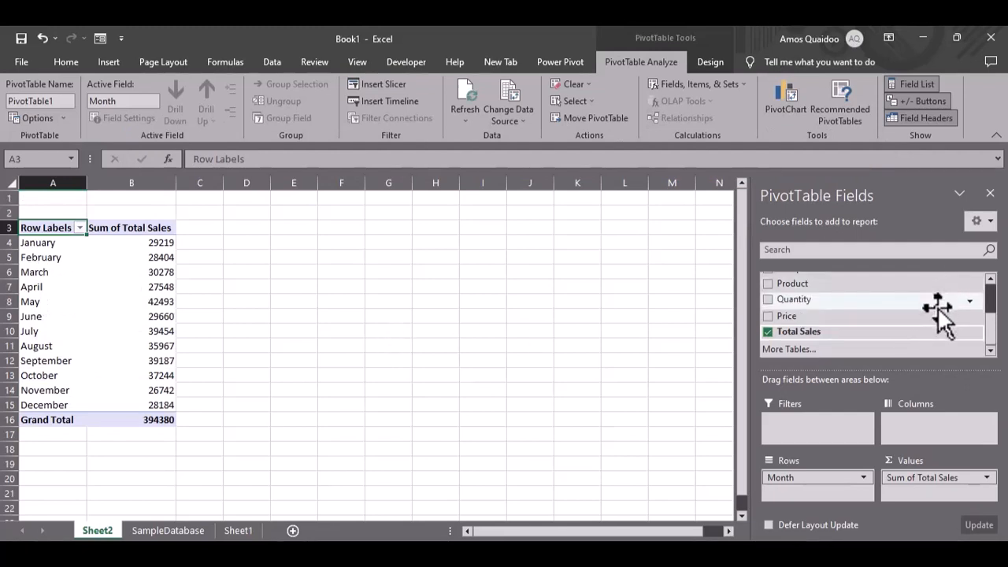
pyautogui.scroll(1, 932, 324)
pyautogui.scroll(1, 932, 323)
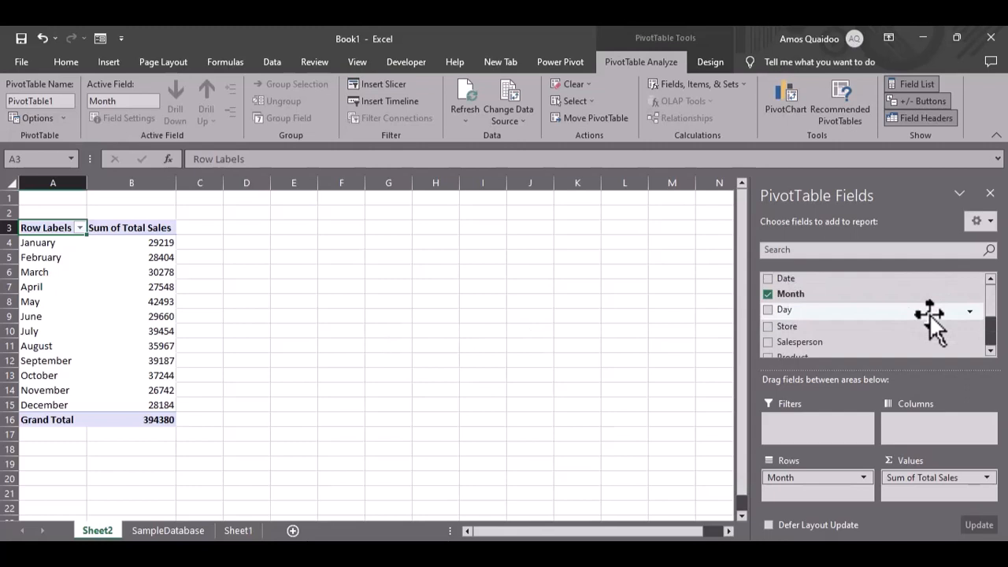
pyautogui.scroll(-3, 932, 324)
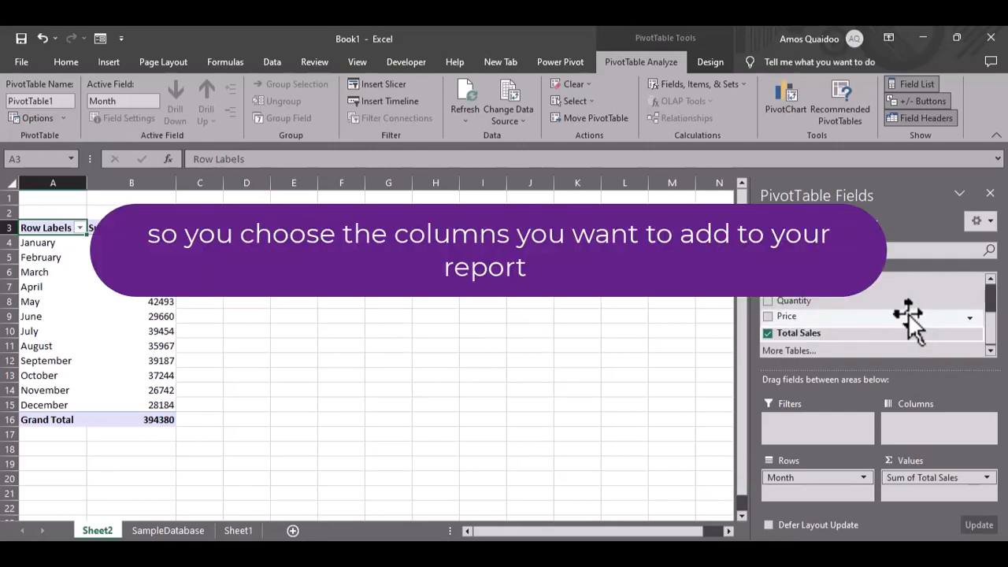
pyautogui.moveTo(896, 291); pyautogui.dragTo(933, 422)
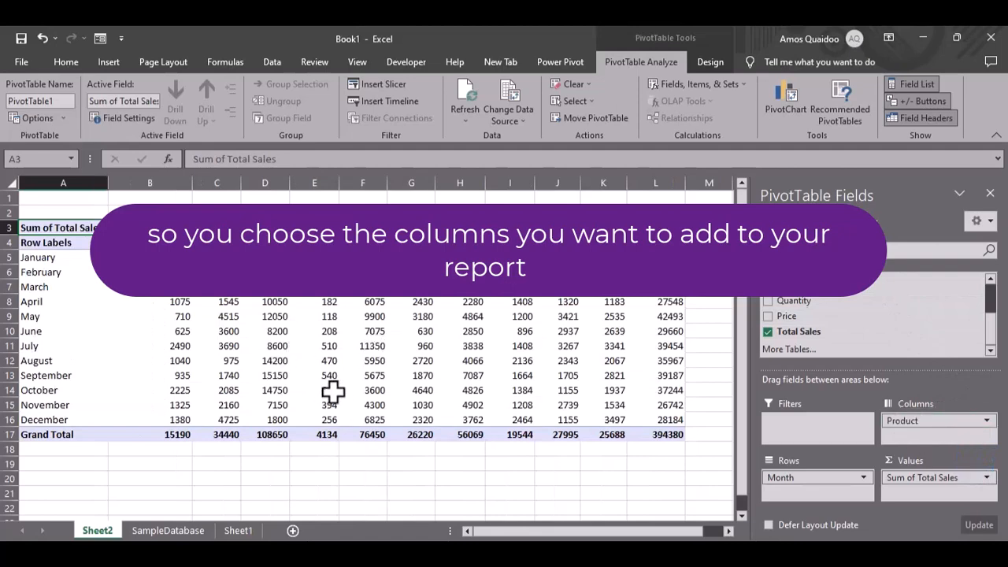
pyautogui.scroll(-2, 627, 383)
pyautogui.scroll(1, 630, 382)
pyautogui.scroll(-1, 630, 382)
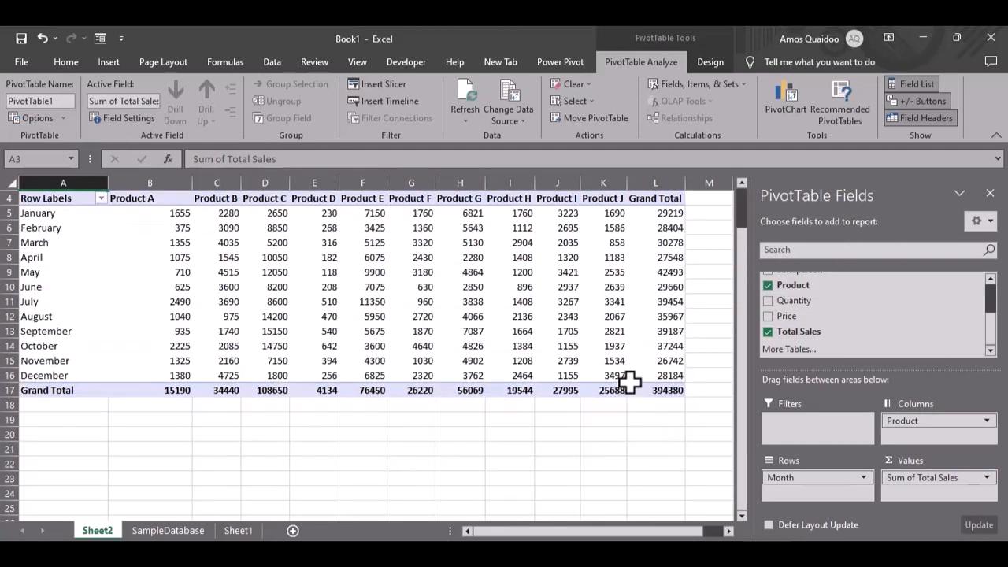
pyautogui.scroll(1, 630, 382)
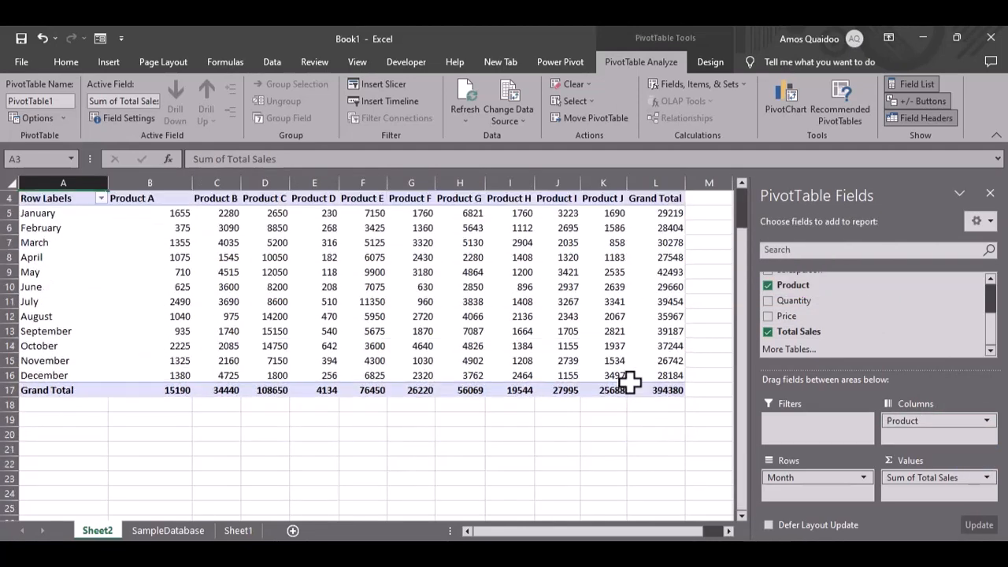
pyautogui.click(52, 463)
# - Create a second PivotTable from the SampleDatabase table, placed on the existing worksheet at Sheet2!$A$20
pyautogui.click(177, 530)
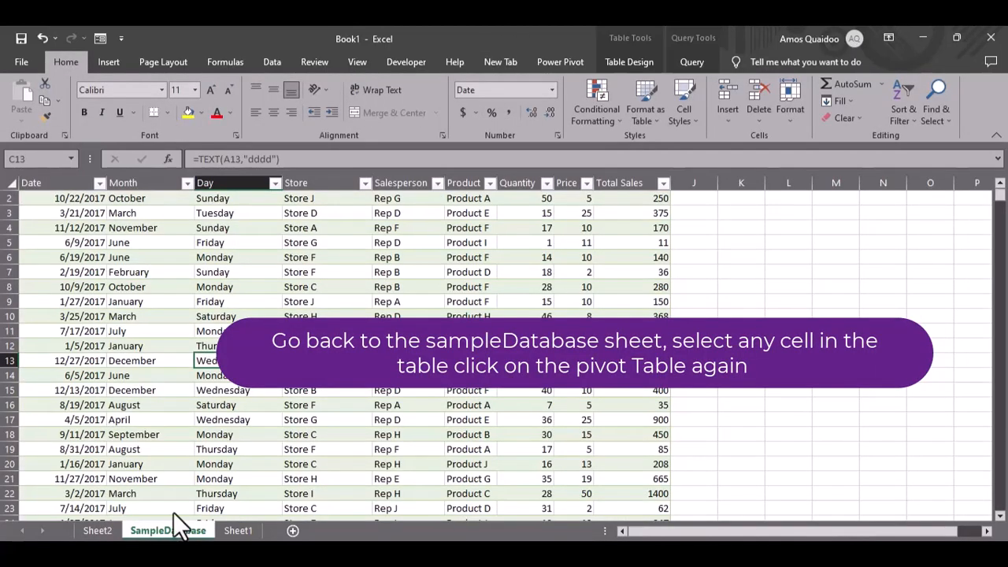
pyautogui.click(203, 422)
pyautogui.click(110, 61)
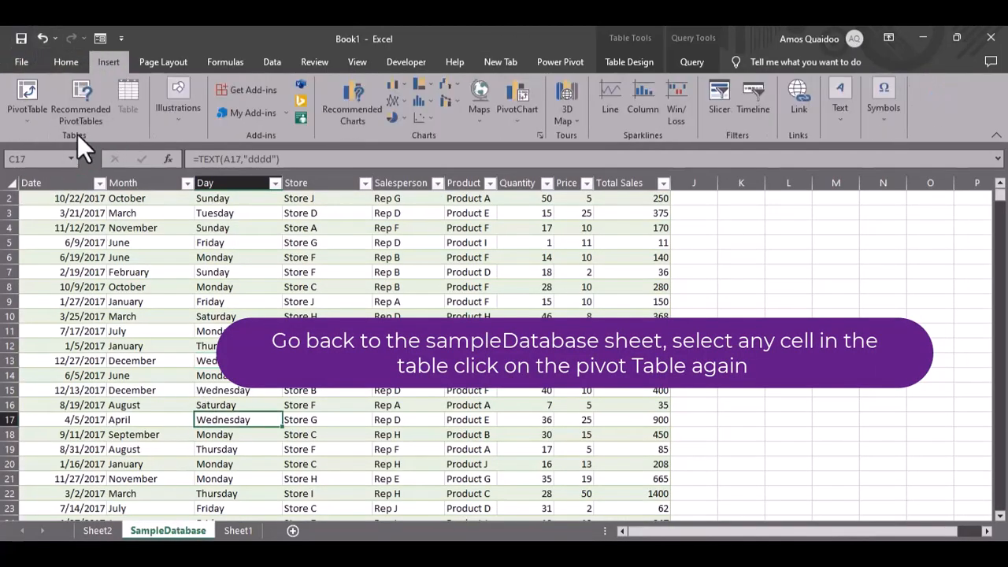
pyautogui.click(27, 84)
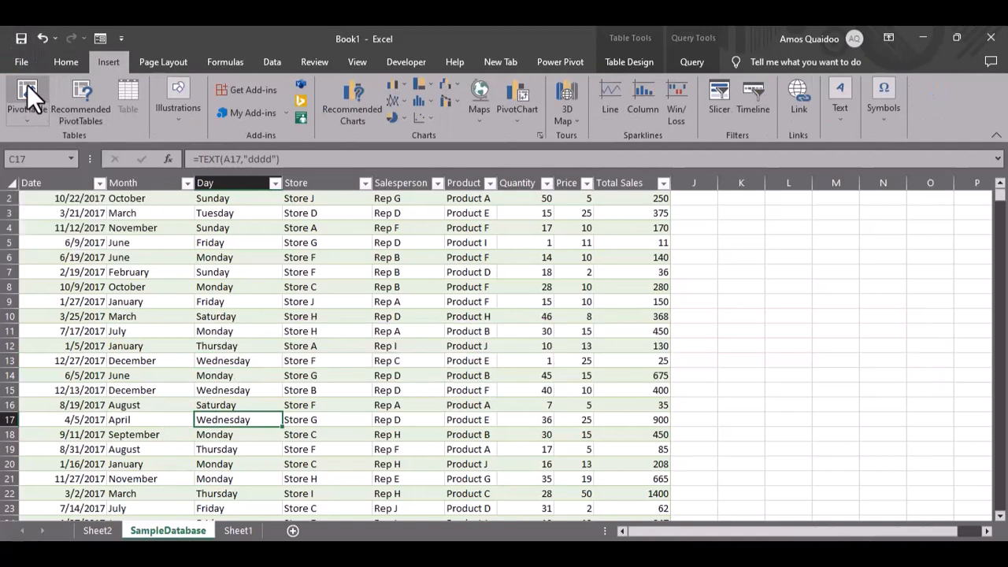
pyautogui.click(297, 323)
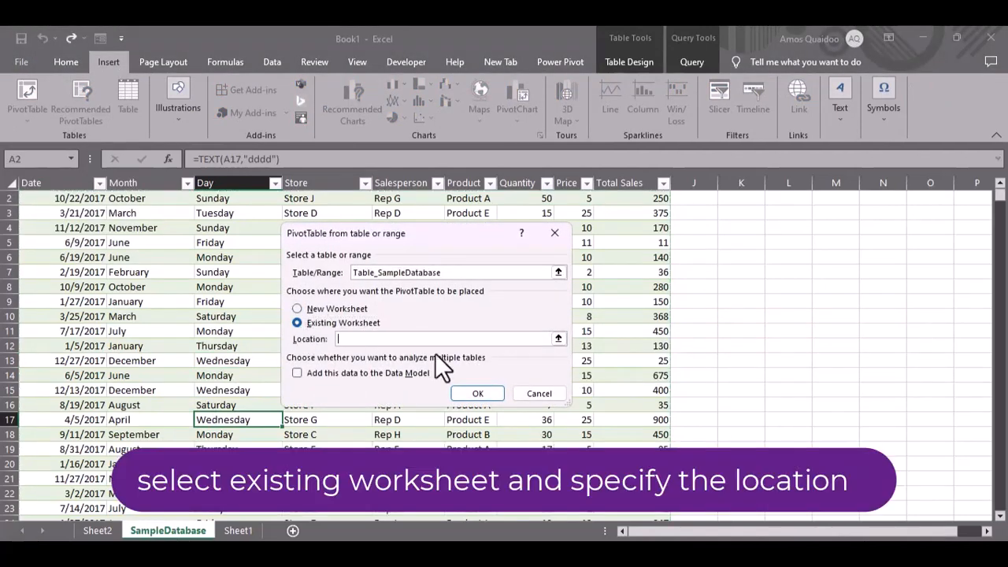
pyautogui.click(558, 338)
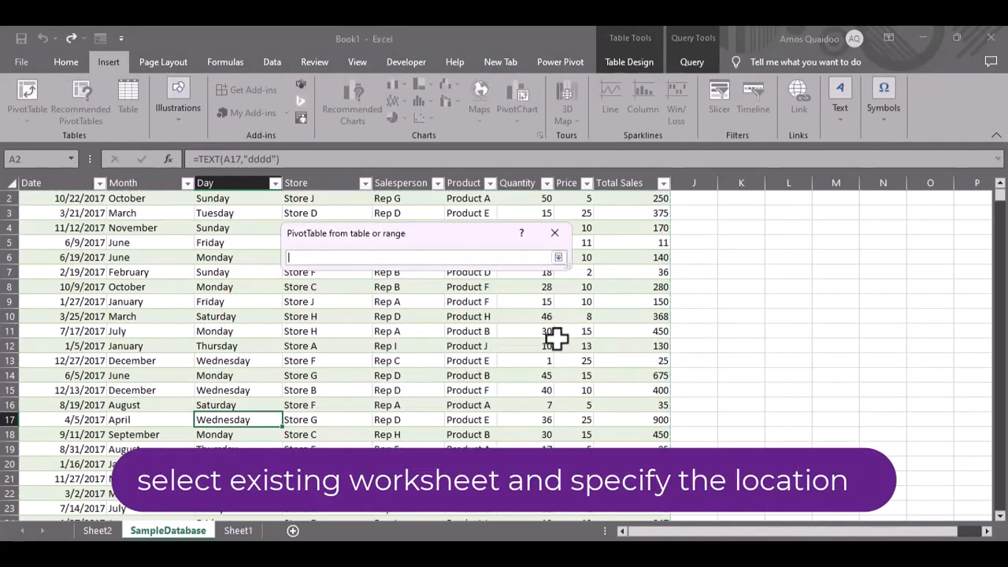
pyautogui.click(97, 530)
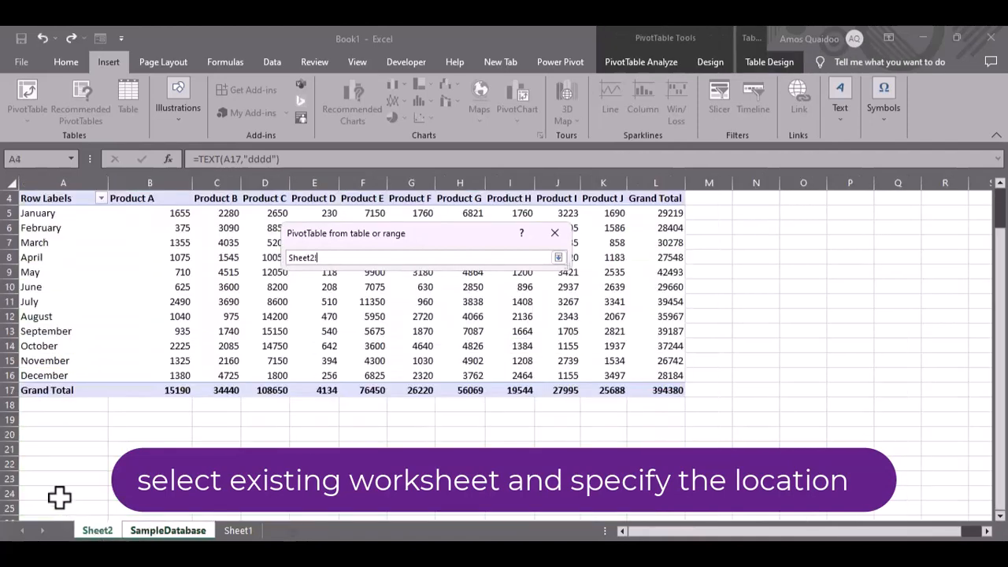
pyautogui.click(44, 435)
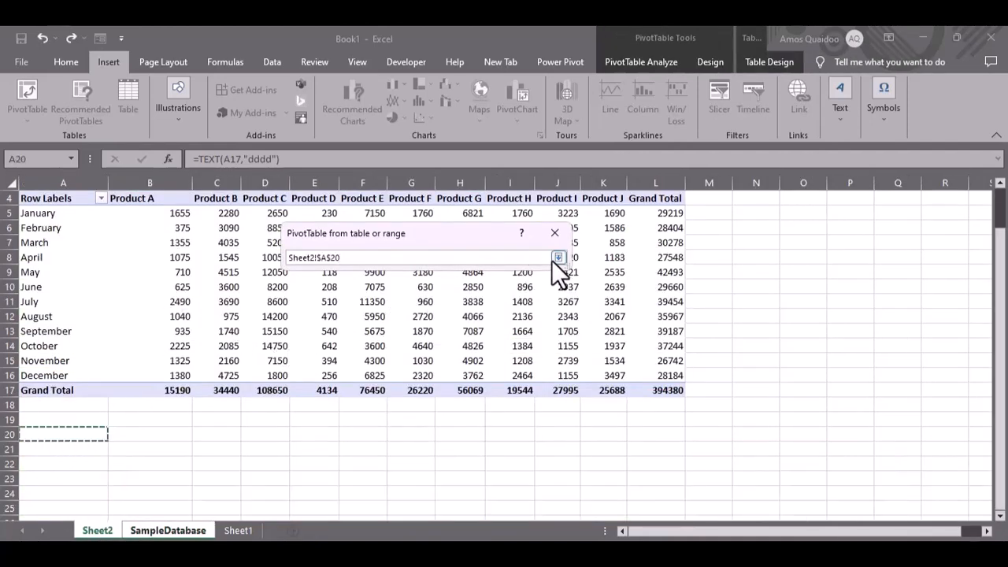
pyautogui.click(556, 258)
pyautogui.click(478, 394)
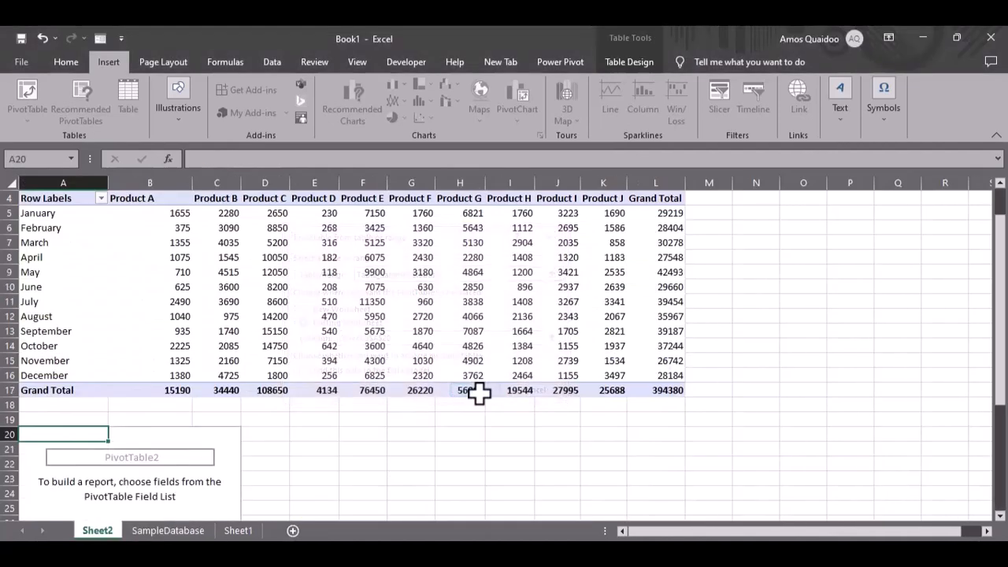
# - Build the second PivotTable with Salesperson as the row field and the sum of Total Sales as the values
pyautogui.scroll(-1, 541, 428)
pyautogui.scroll(-1, 866, 312)
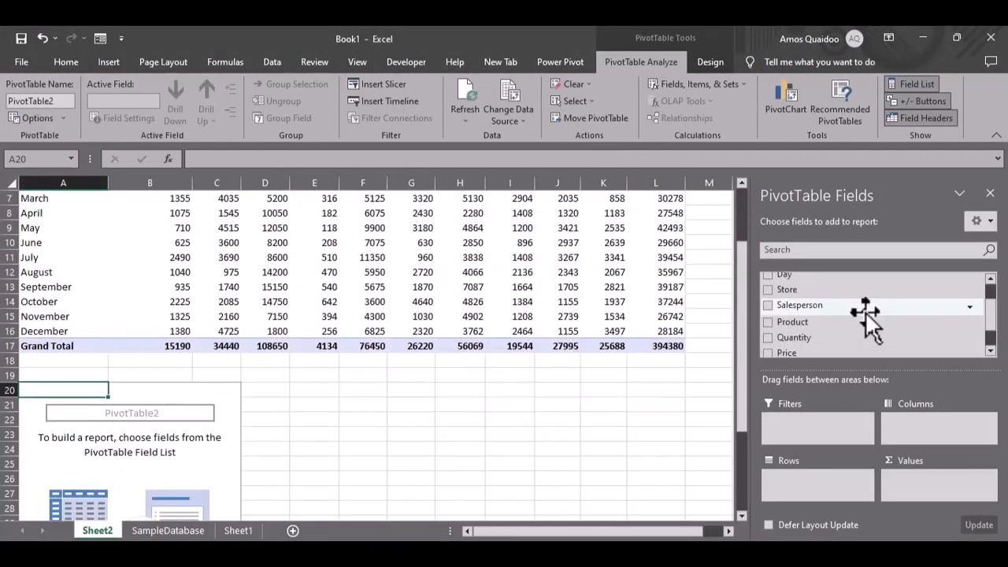
pyautogui.scroll(1, 865, 311)
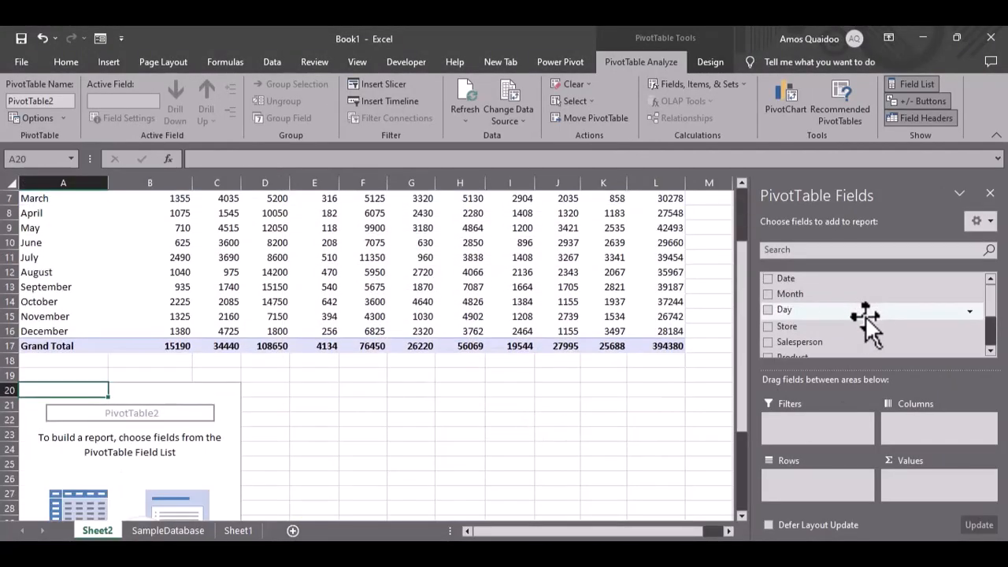
pyautogui.scroll(-1, 865, 319)
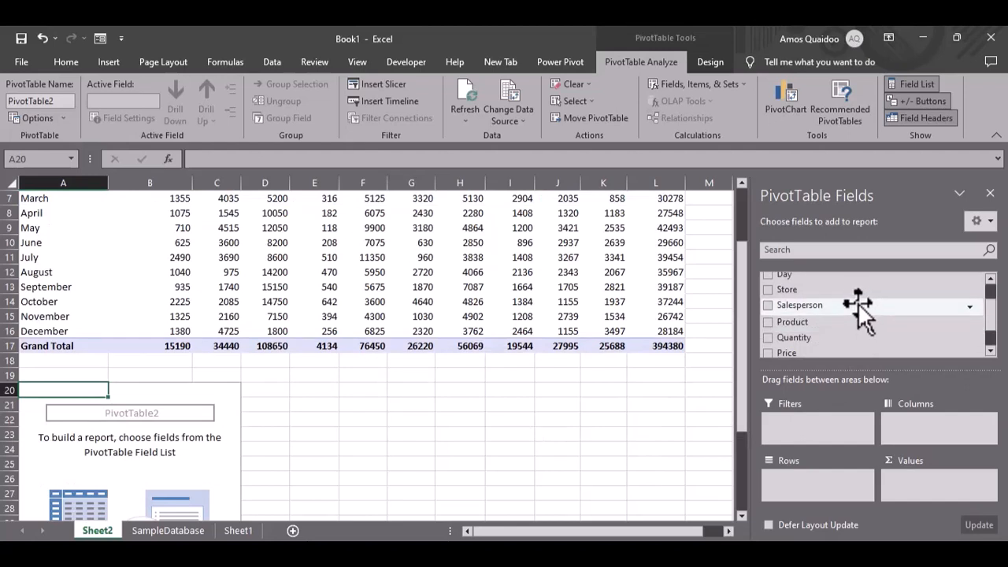
pyautogui.moveTo(857, 307); pyautogui.dragTo(835, 492)
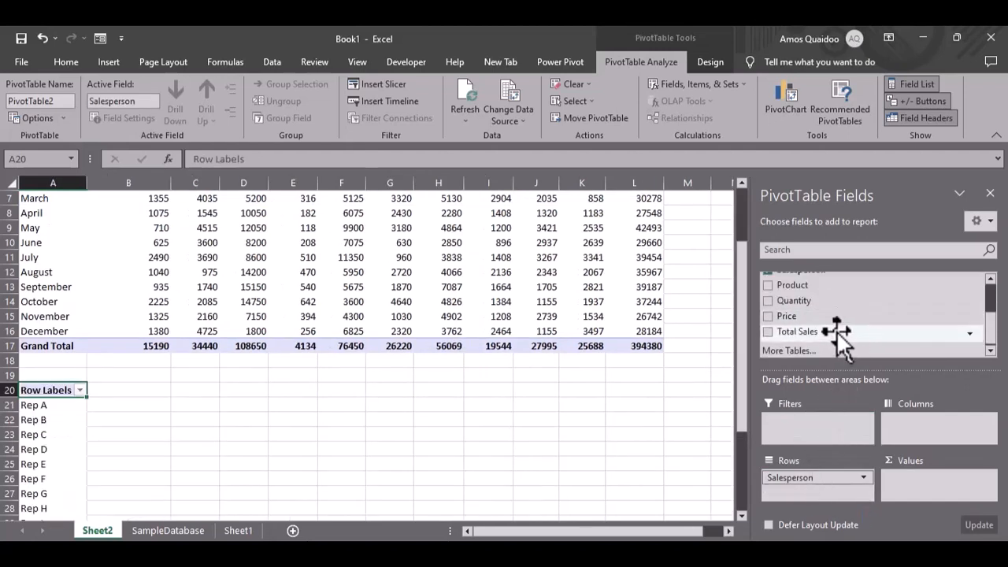
pyautogui.moveTo(842, 334); pyautogui.dragTo(926, 481)
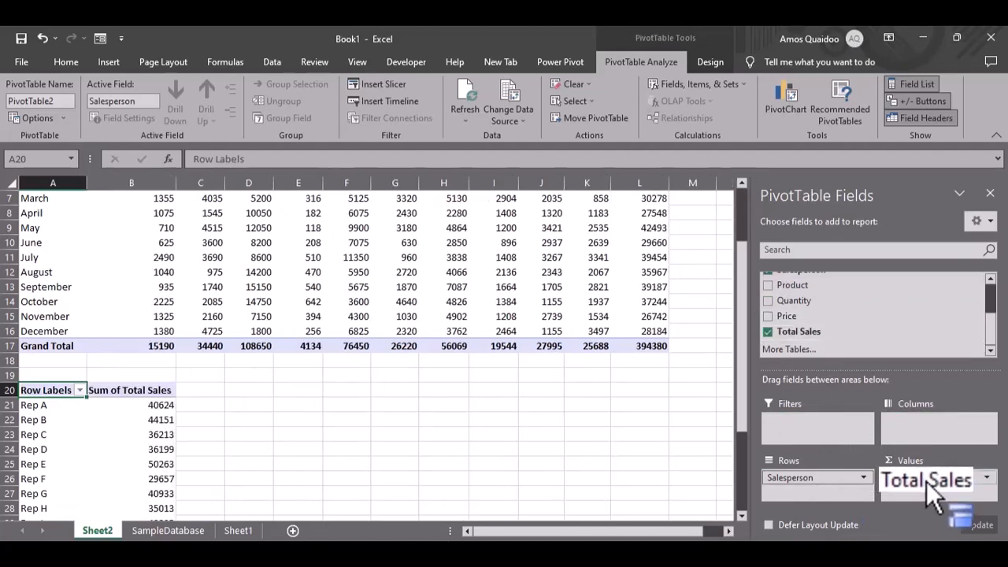
pyautogui.scroll(-2, 365, 461)
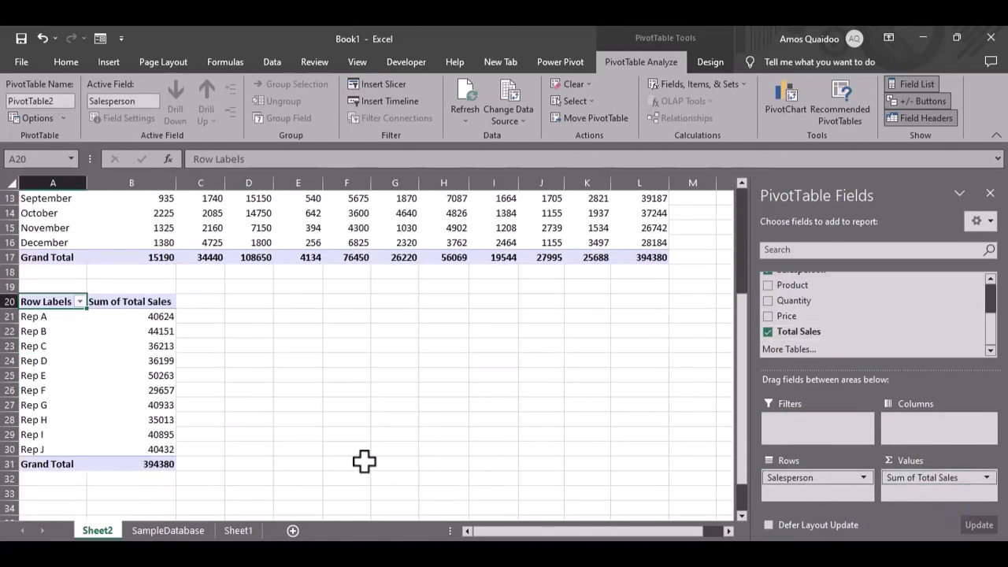
pyautogui.click(63, 375)
pyautogui.click(115, 376)
pyautogui.scroll(-2, 271, 418)
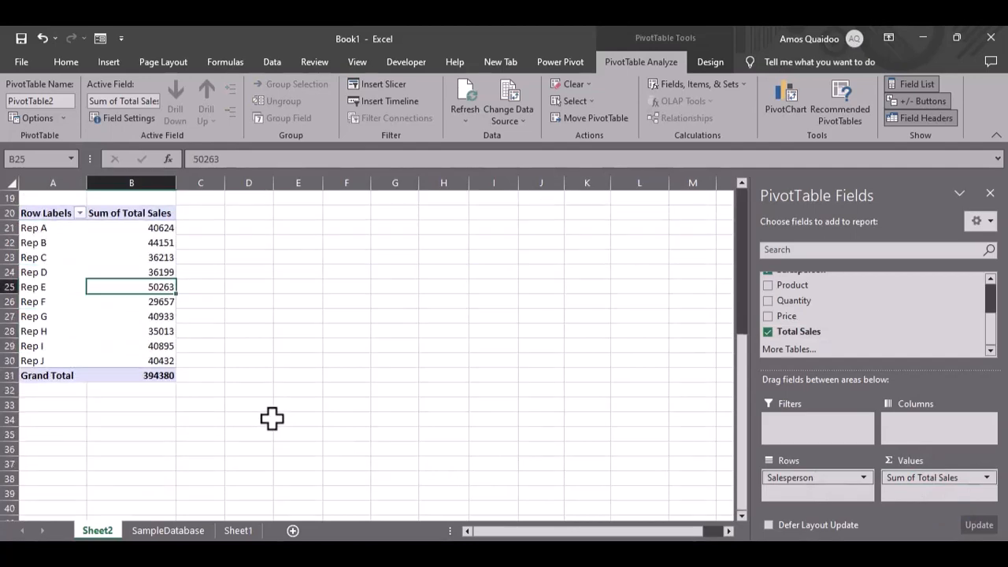
# - Create a third PivotTable from Table_SampleDatabase, placed on the existing worksheet at Sheet2!$A$34
pyautogui.click(49, 418)
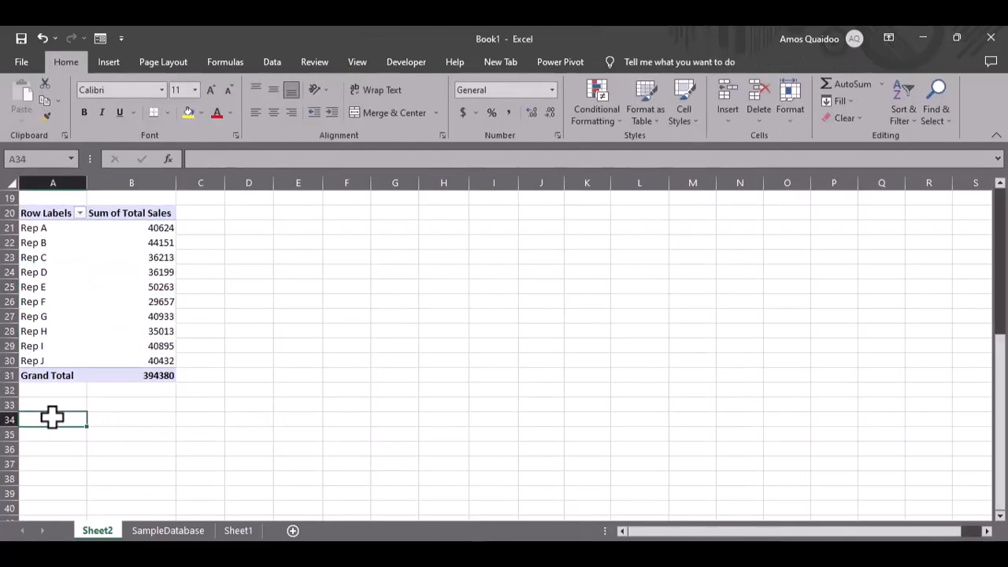
pyautogui.click(168, 531)
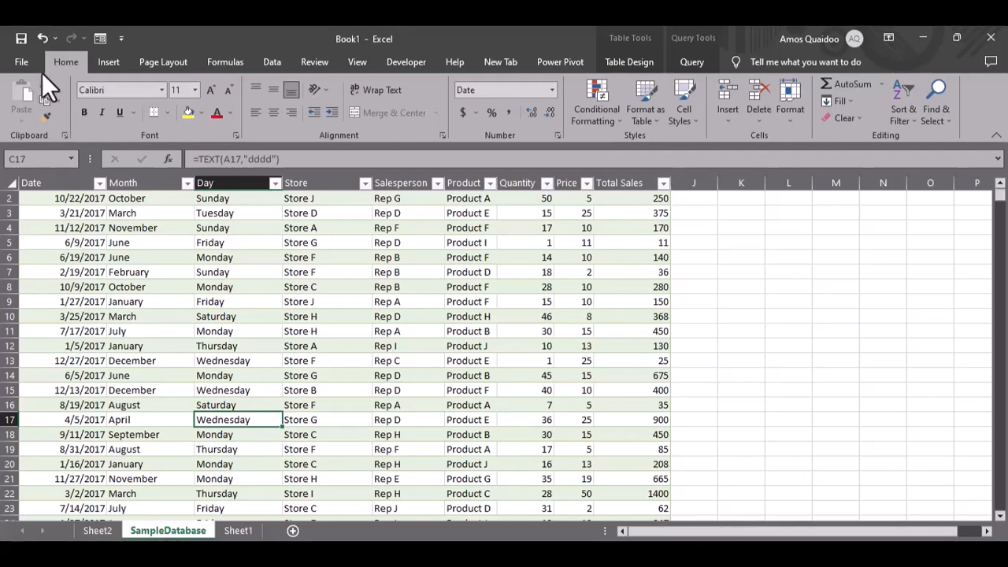
pyautogui.click(261, 363)
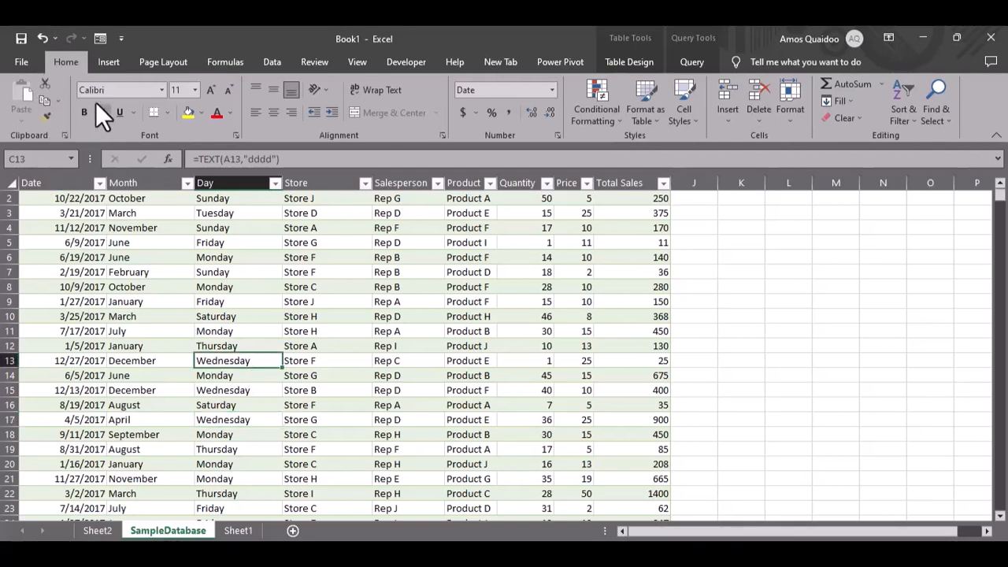
pyautogui.click(96, 60)
pyautogui.click(25, 92)
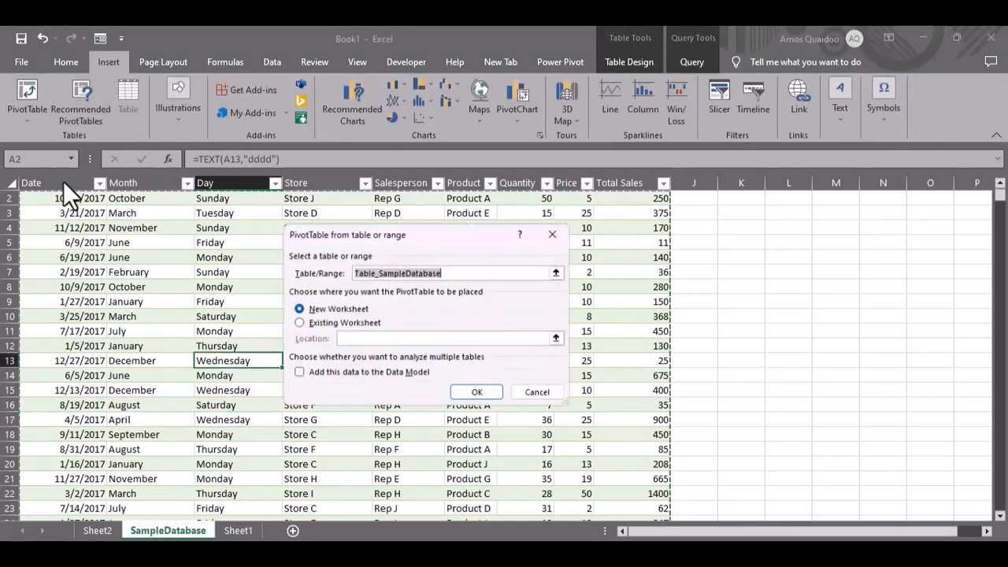
pyautogui.click(294, 323)
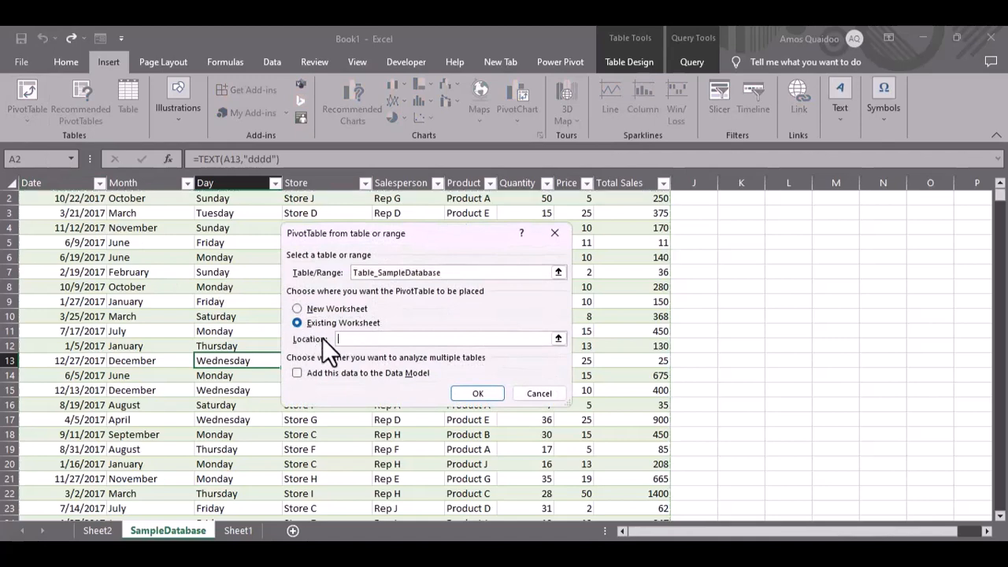
pyautogui.click(558, 338)
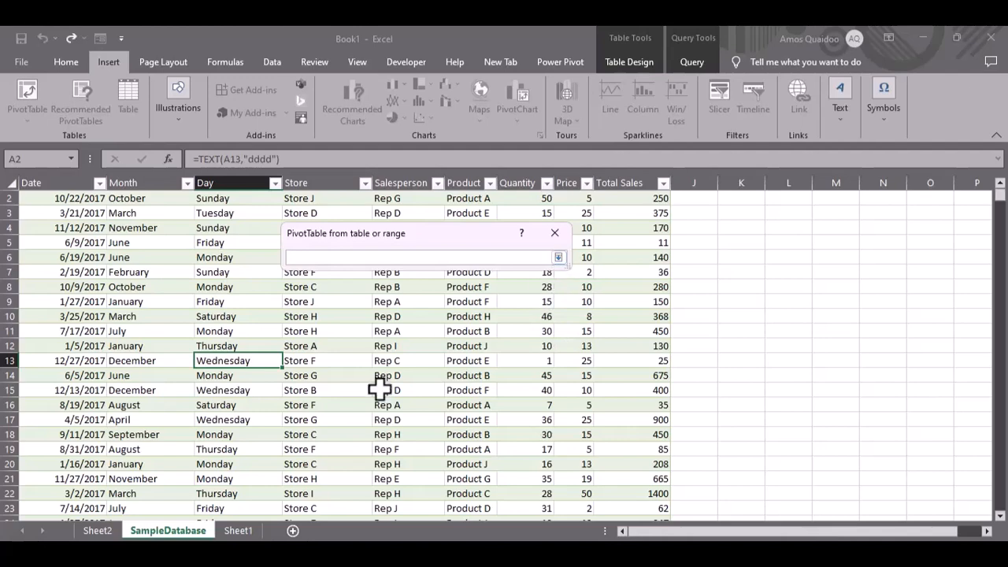
pyautogui.click(100, 530)
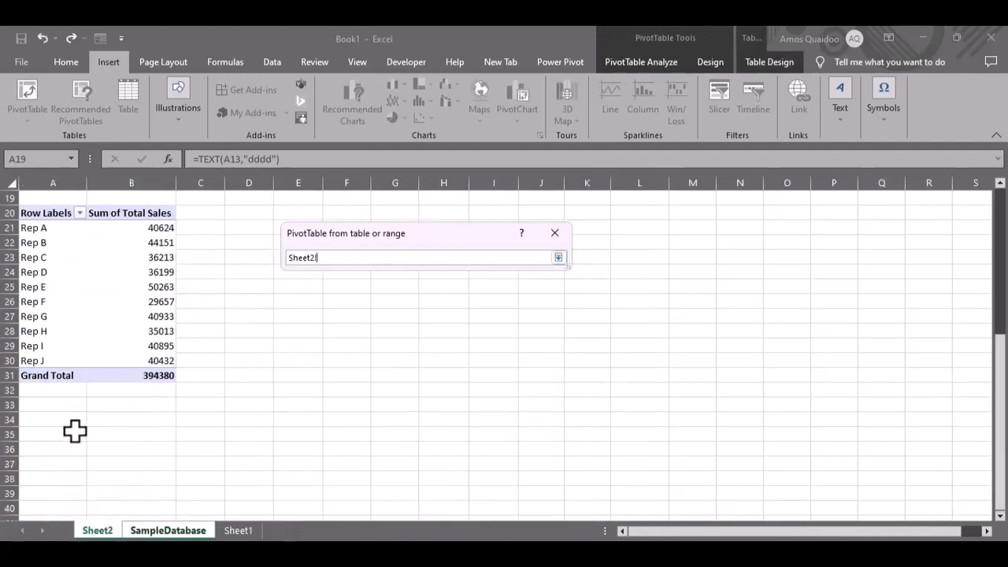
pyautogui.click(39, 420)
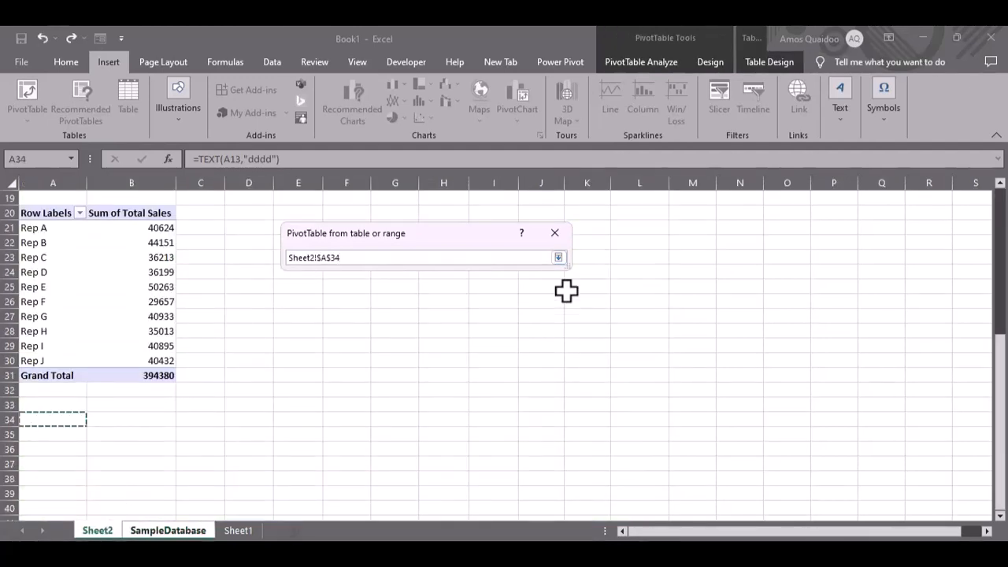
pyautogui.click(559, 260)
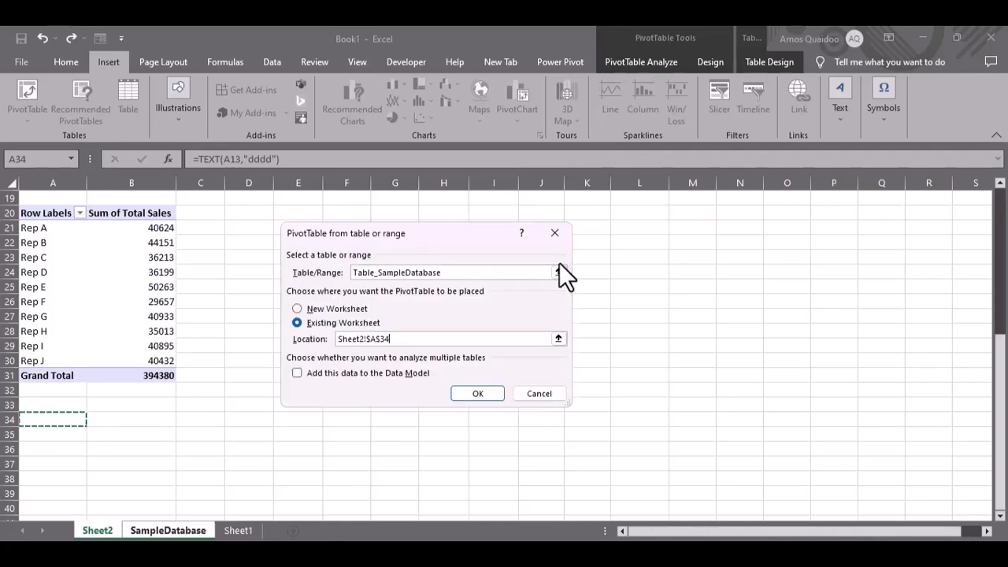
pyautogui.click(478, 393)
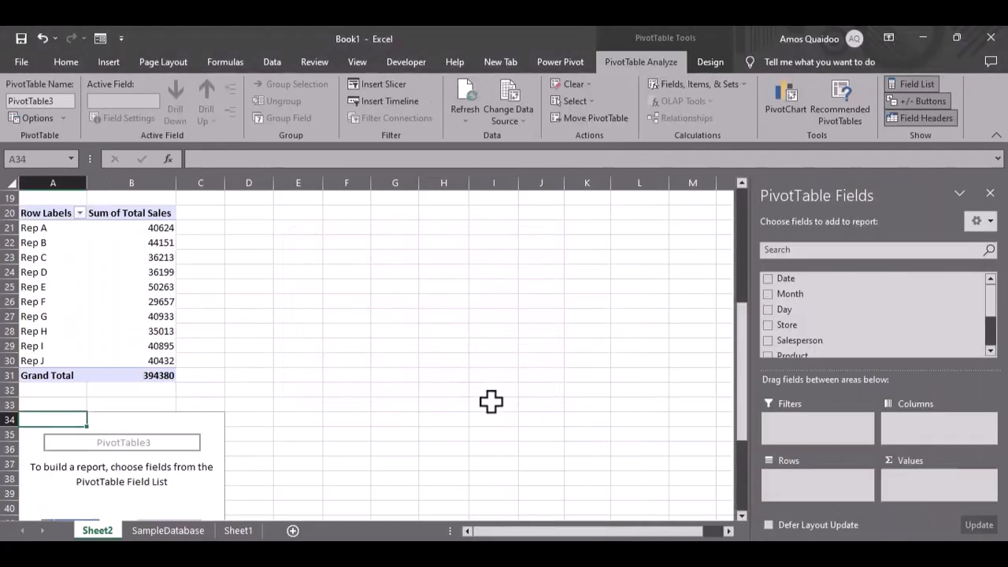
# - Build the third PivotTable with Product as the row field, Store as the column field and the sum of Total Sales as the values
pyautogui.scroll(-4, 877, 320)
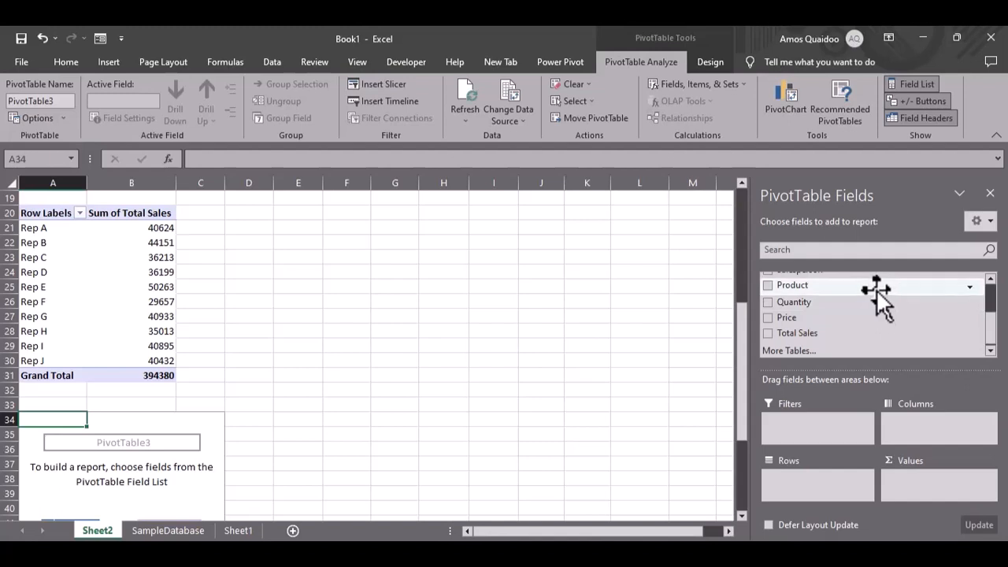
pyautogui.moveTo(876, 289); pyautogui.dragTo(824, 486)
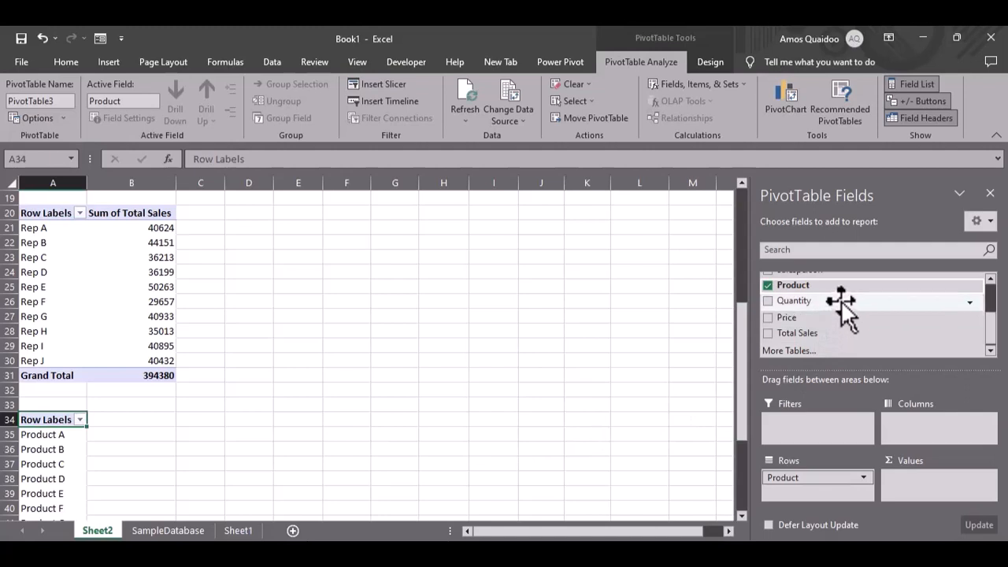
pyautogui.scroll(2, 842, 319)
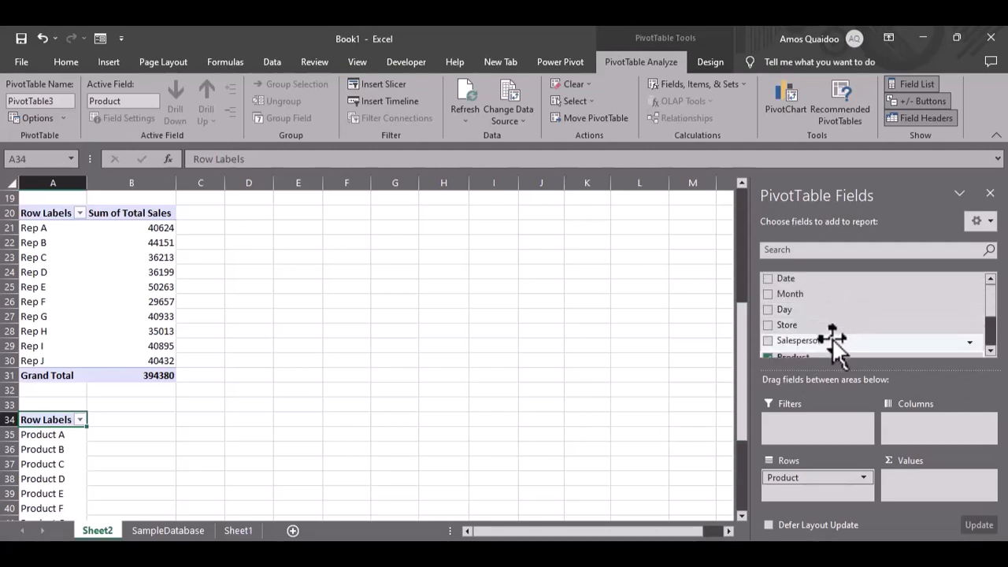
pyautogui.moveTo(834, 340); pyautogui.dragTo(928, 423)
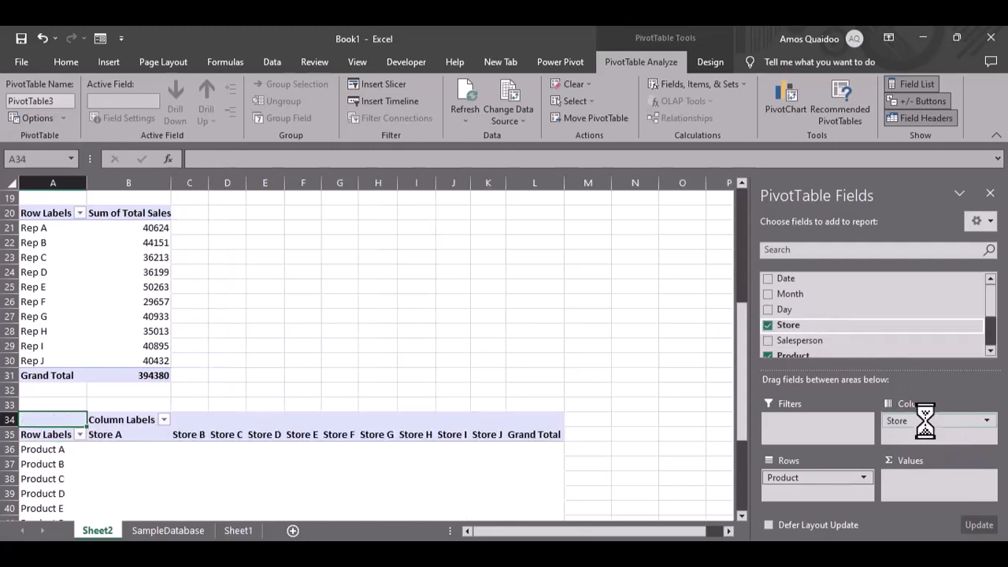
pyautogui.scroll(-3, 864, 319)
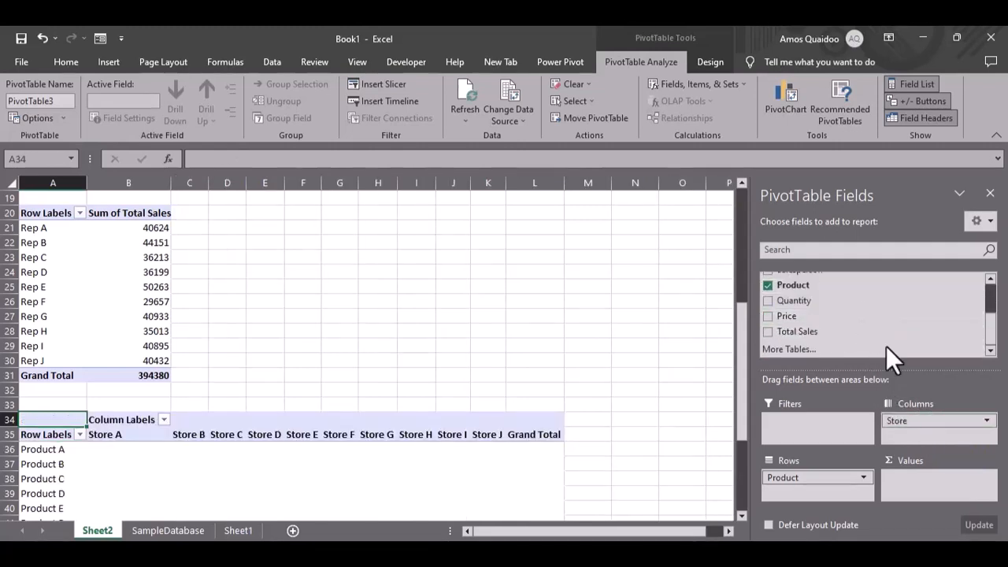
pyautogui.moveTo(859, 335); pyautogui.dragTo(934, 495)
pyautogui.scroll(-5, 612, 401)
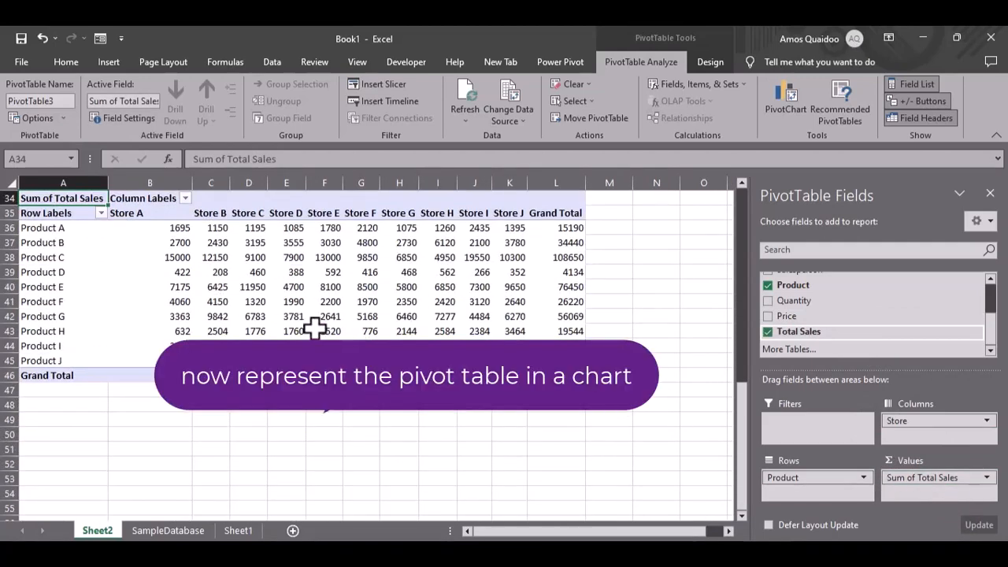
# - Look over the monthly, salesperson and product-by-store PivotTables on Sheet2
pyautogui.scroll(2, 315, 327)
pyautogui.scroll(8, 238, 271)
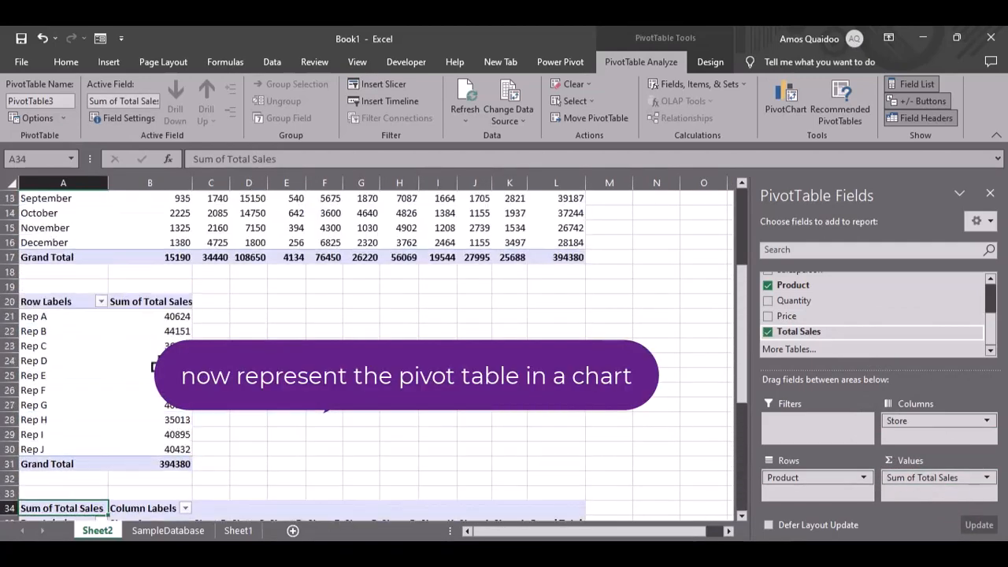
pyautogui.scroll(1, 297, 299)
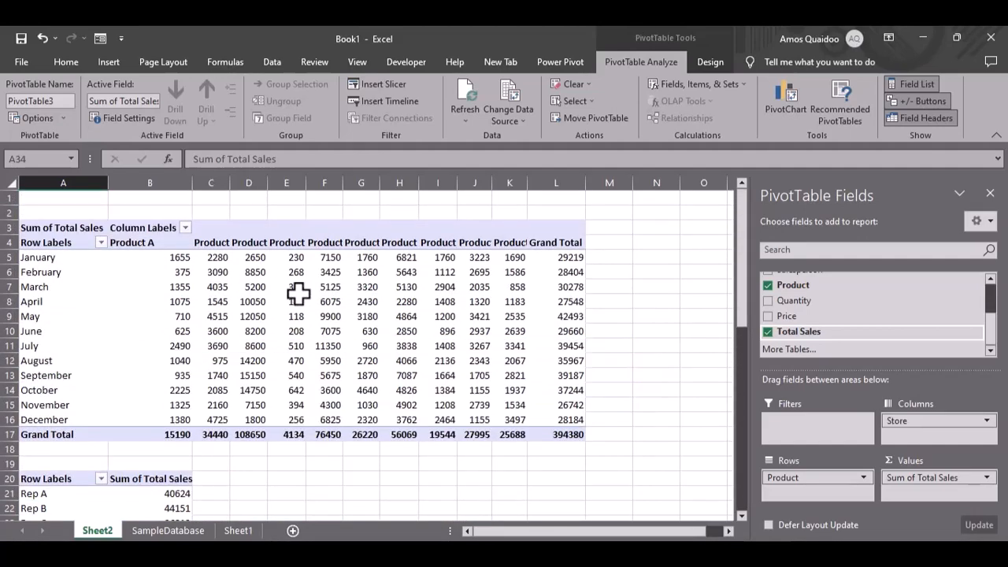
pyautogui.scroll(-6, 284, 303)
pyautogui.scroll(6, 253, 308)
pyautogui.scroll(-8, 237, 308)
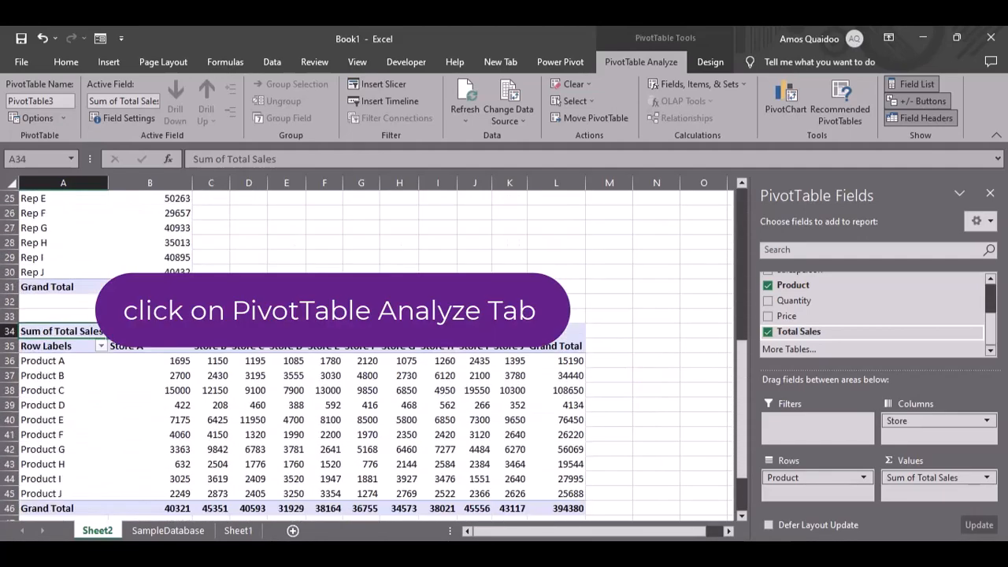
pyautogui.scroll(8, 236, 309)
# - Insert a Stacked Column PivotChart for the monthly Total Sales PivotTable and move it over columns E to N
pyautogui.click(248, 302)
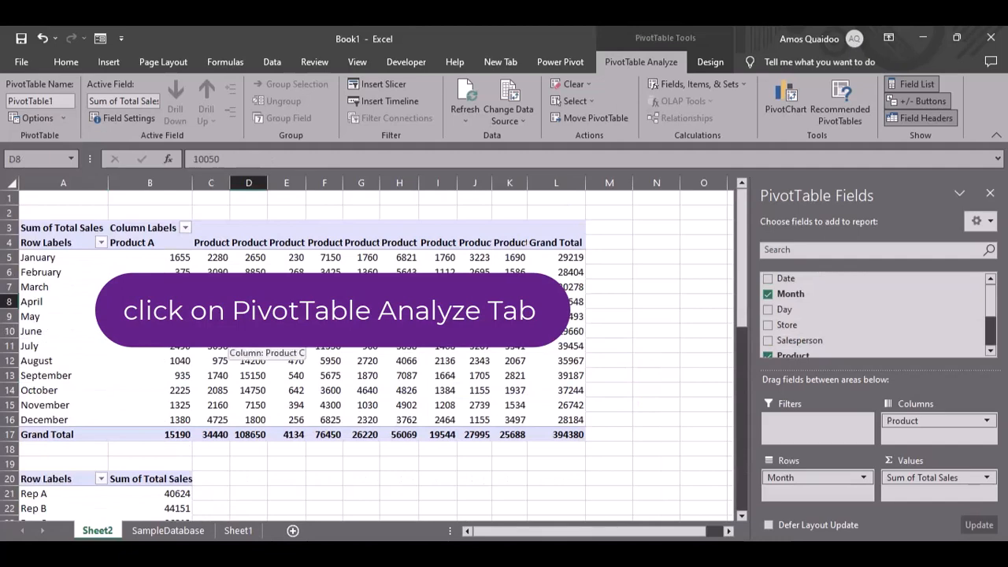
pyautogui.click(785, 92)
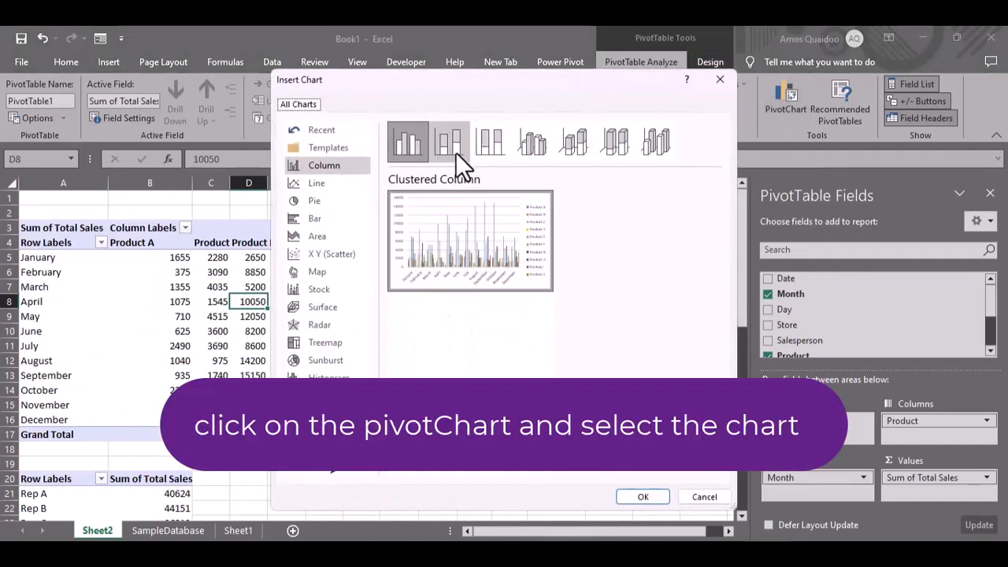
pyautogui.click(454, 146)
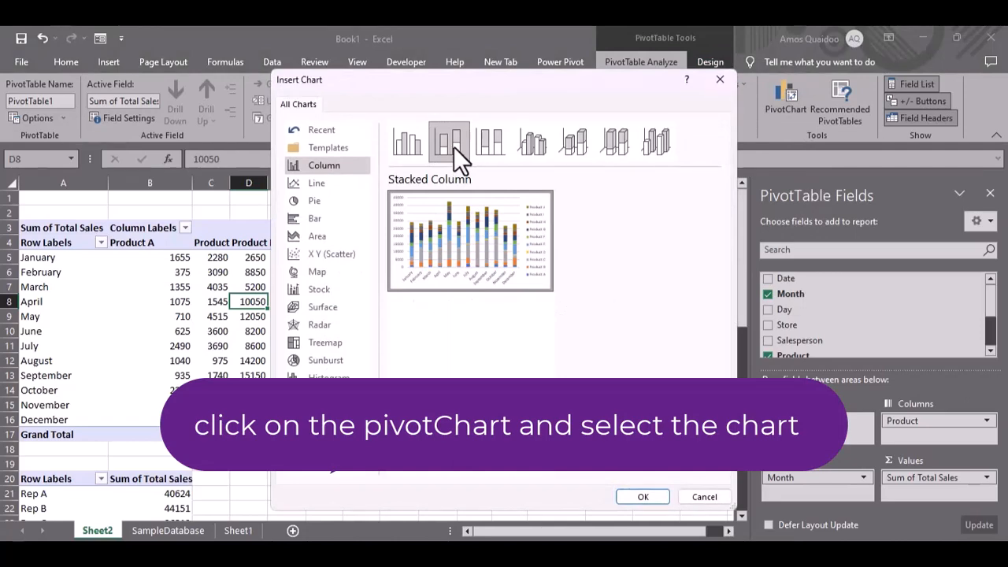
pyautogui.click(410, 149)
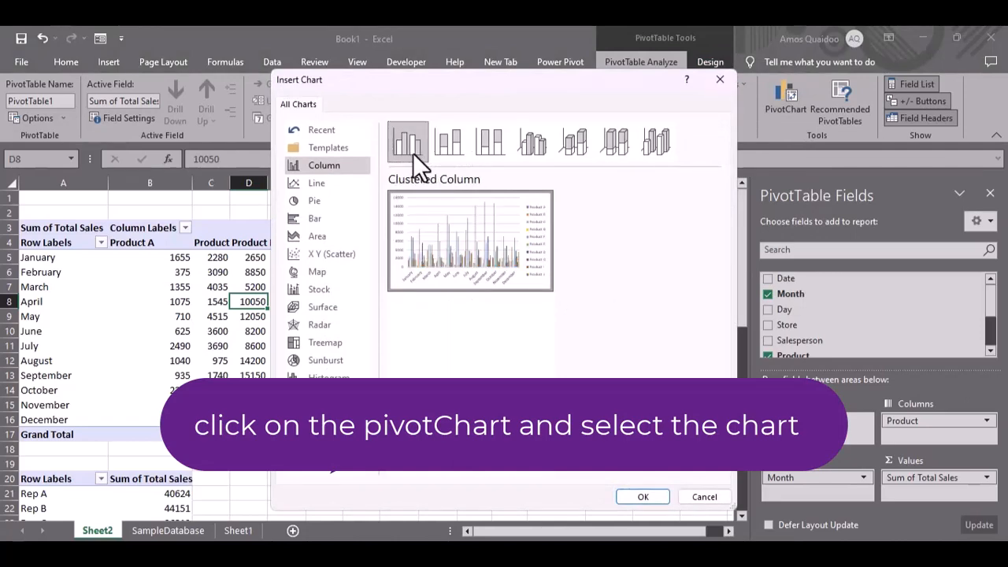
pyautogui.moveTo(468, 232)
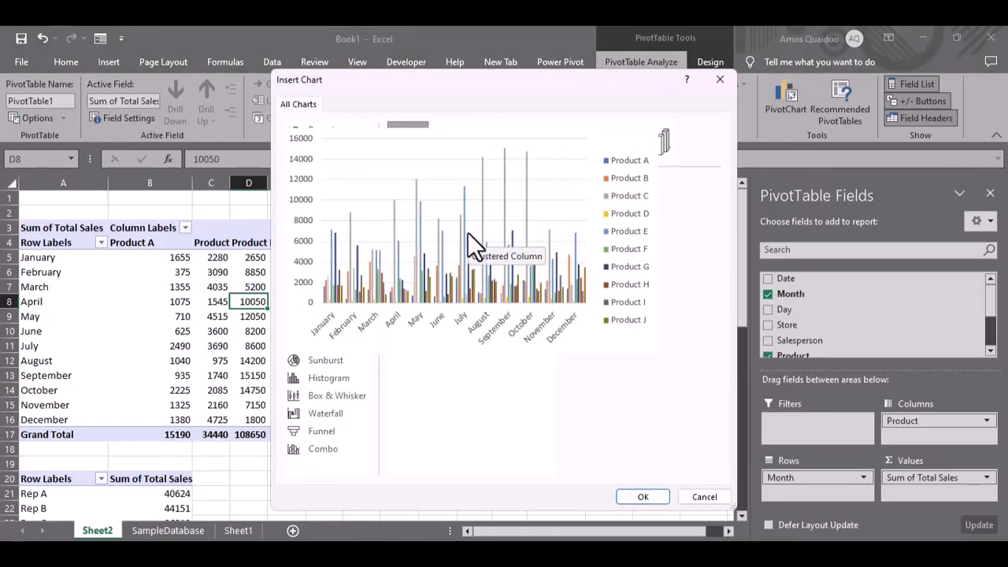
pyautogui.click(454, 140)
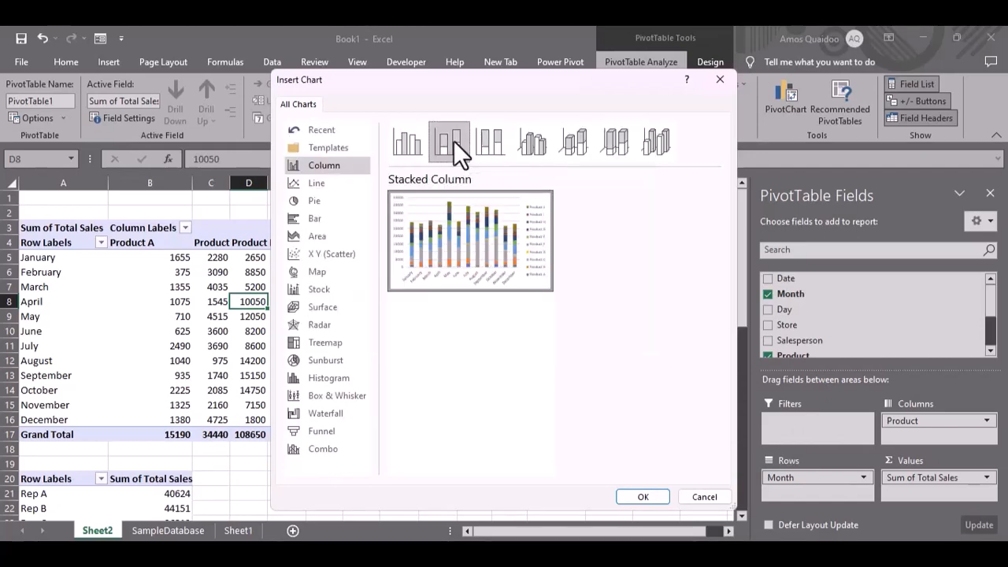
pyautogui.moveTo(522, 259)
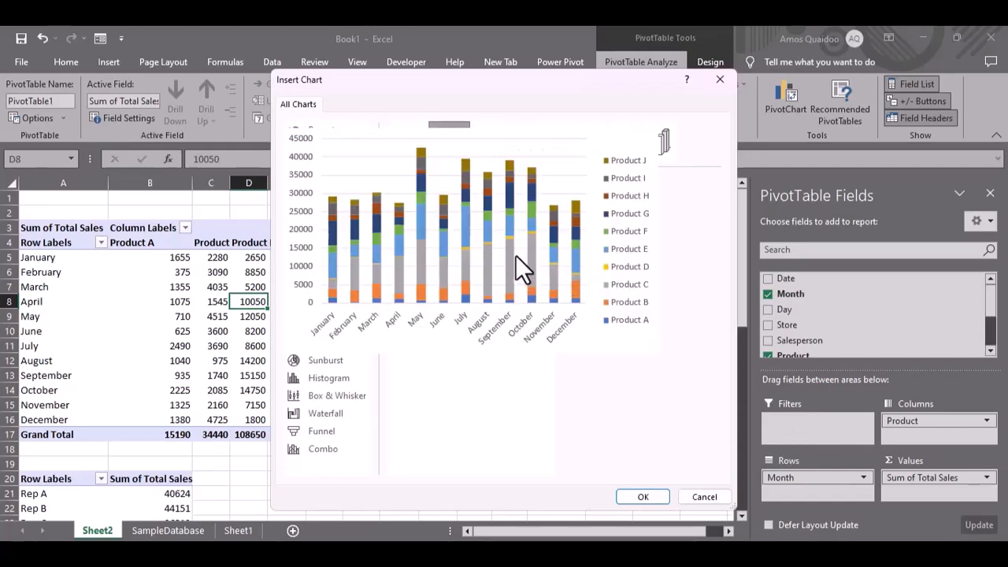
pyautogui.click(644, 499)
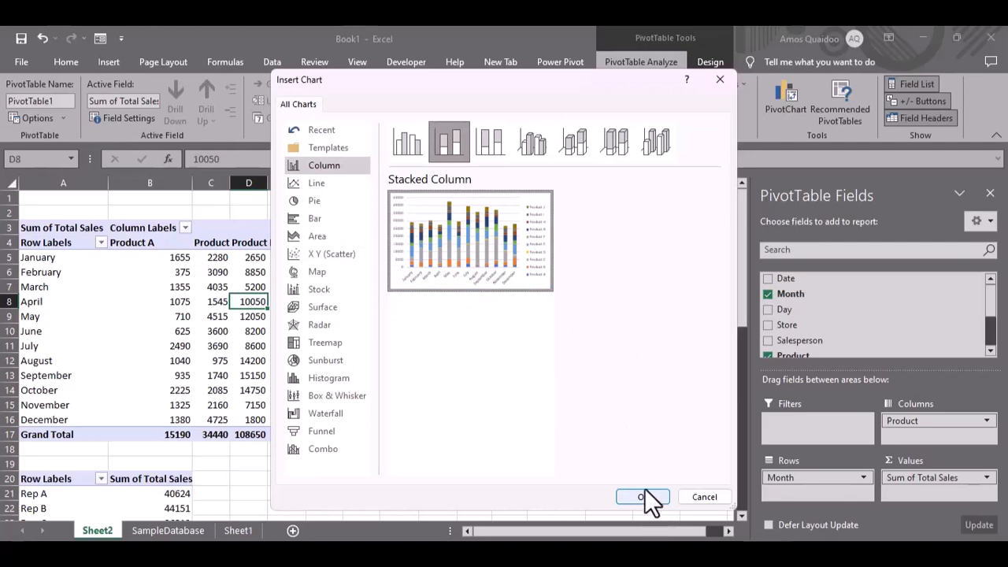
pyautogui.moveTo(449, 265); pyautogui.dragTo(545, 233)
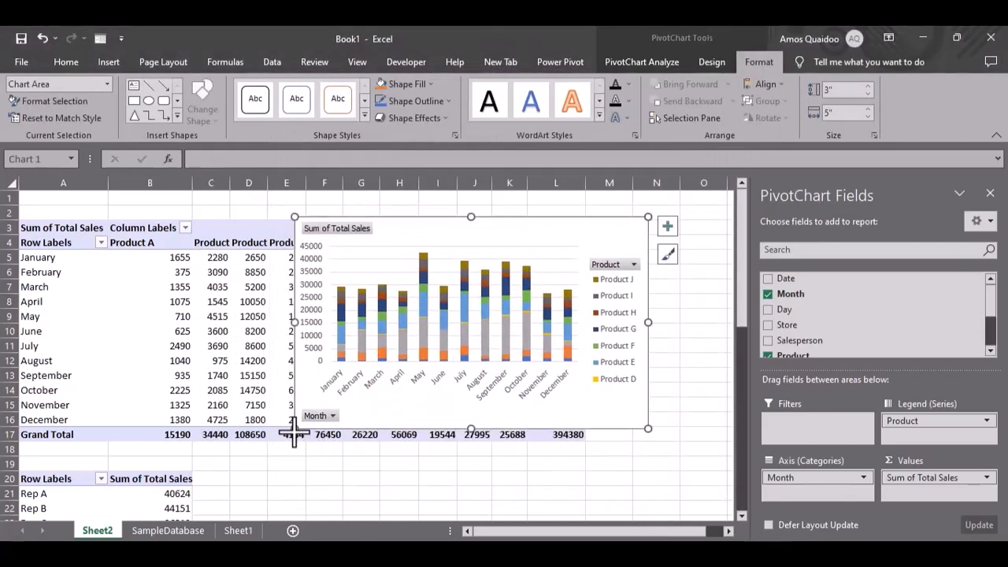
# - Enlarge the stacked column PivotChart to about 3.42 inches high and 5.82 inches wide
pyautogui.moveTo(294, 430); pyautogui.dragTo(245, 448)
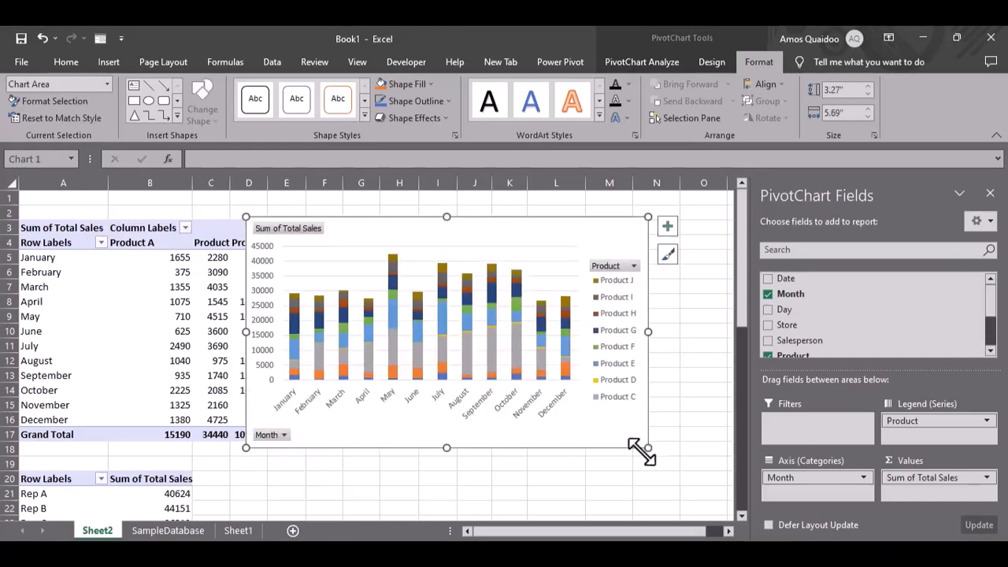
pyautogui.moveTo(649, 446); pyautogui.dragTo(655, 461)
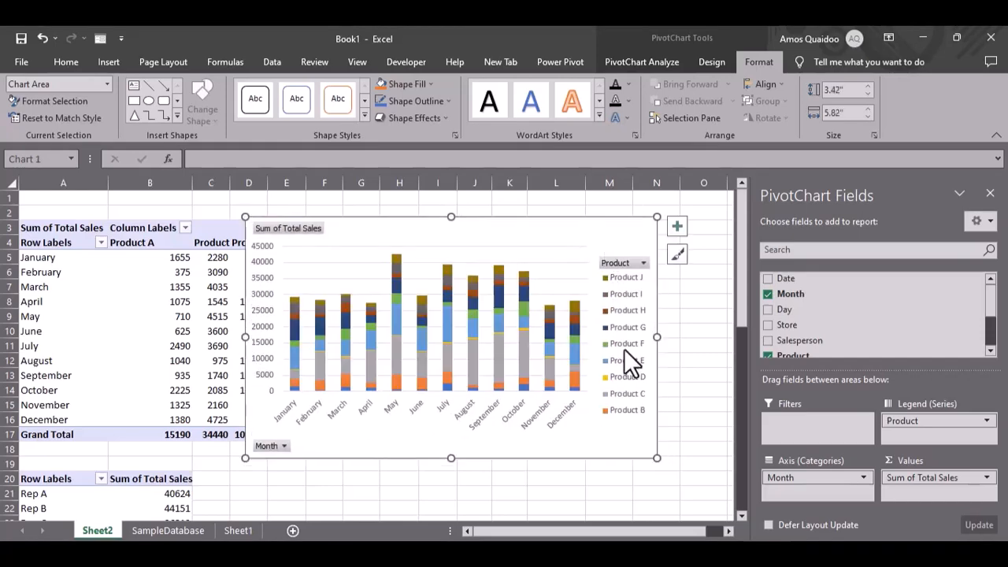
# - Filter the stacked column PivotChart by product so that only Product A is included
pyautogui.click(632, 262)
pyautogui.click(478, 402)
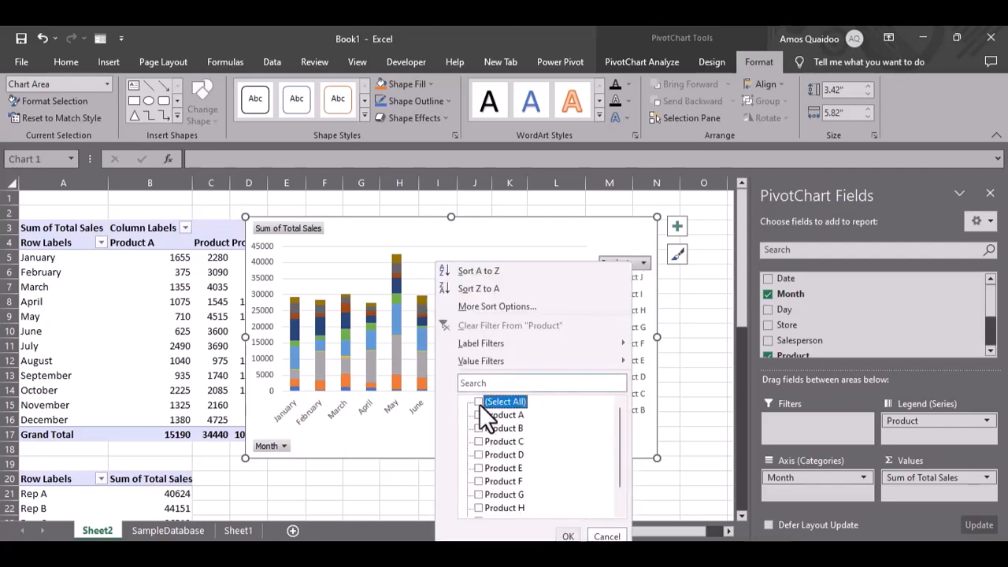
pyautogui.click(480, 416)
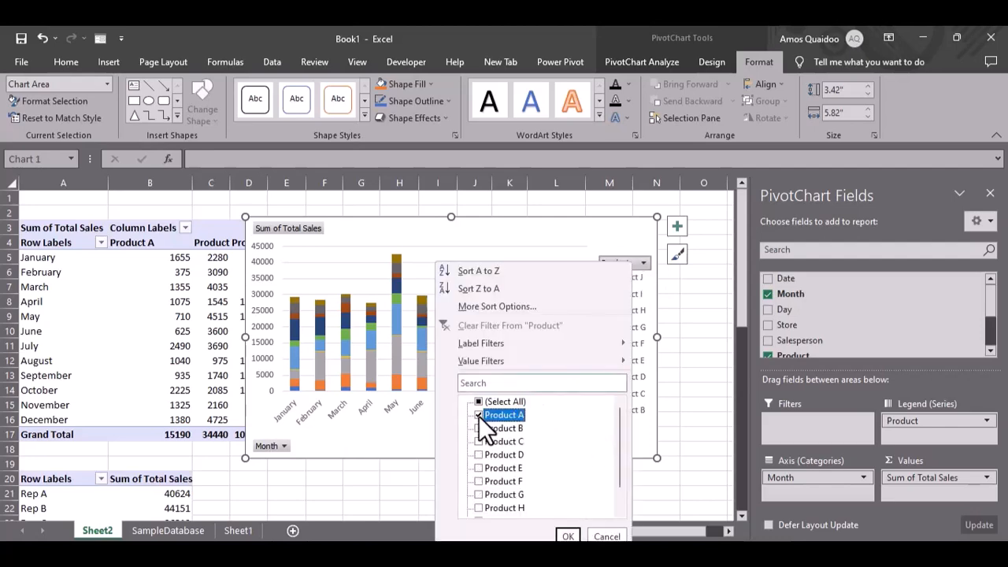
pyautogui.click(568, 536)
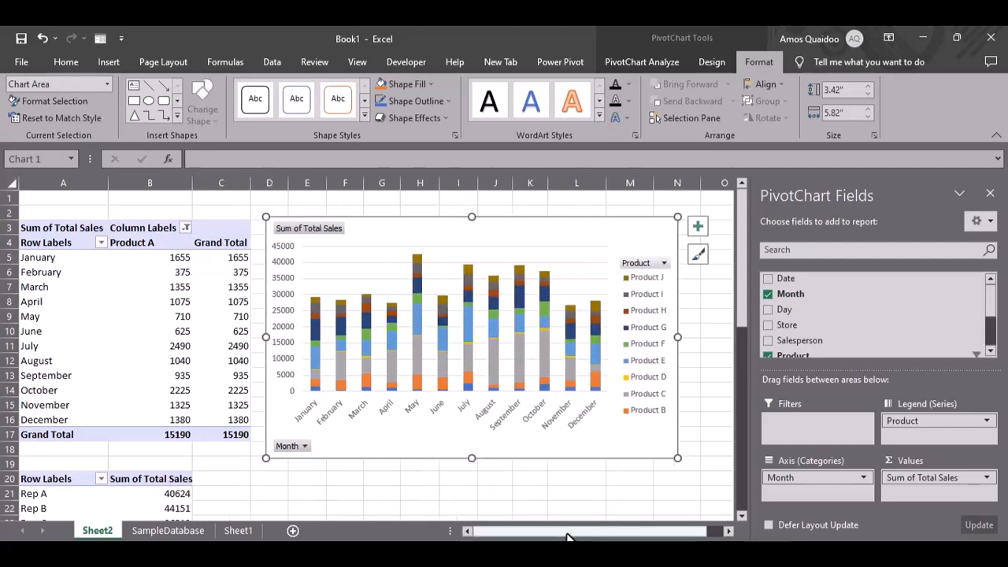
# - Filter the PivotChart's Month field to February and March only
pyautogui.click(303, 446)
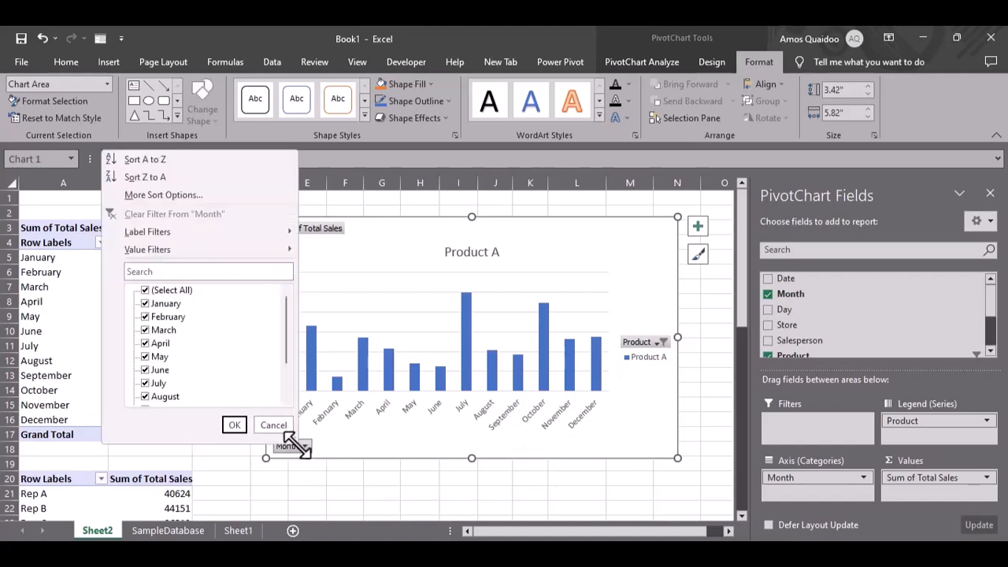
pyautogui.click(144, 289)
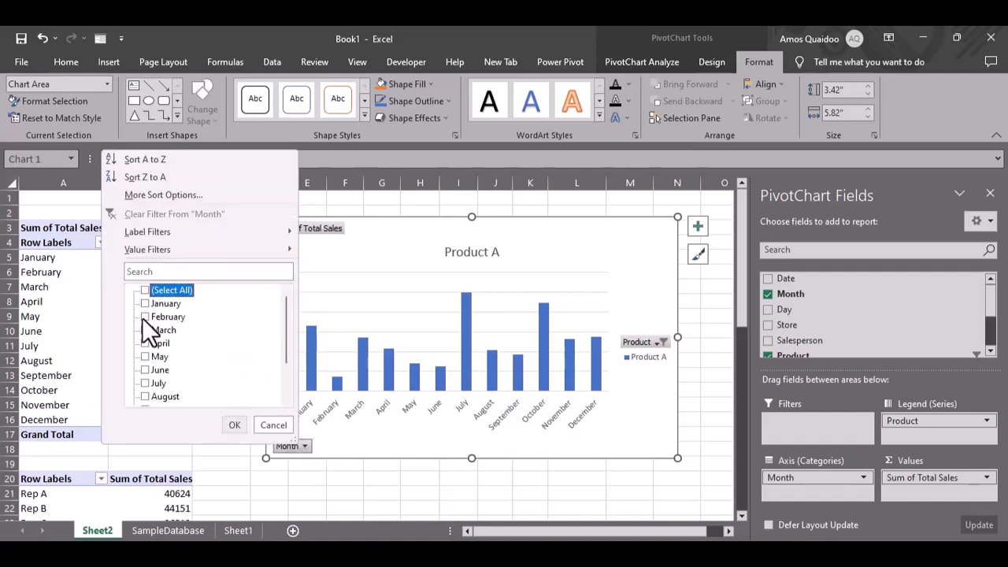
pyautogui.click(145, 316)
pyautogui.click(144, 329)
pyautogui.click(232, 424)
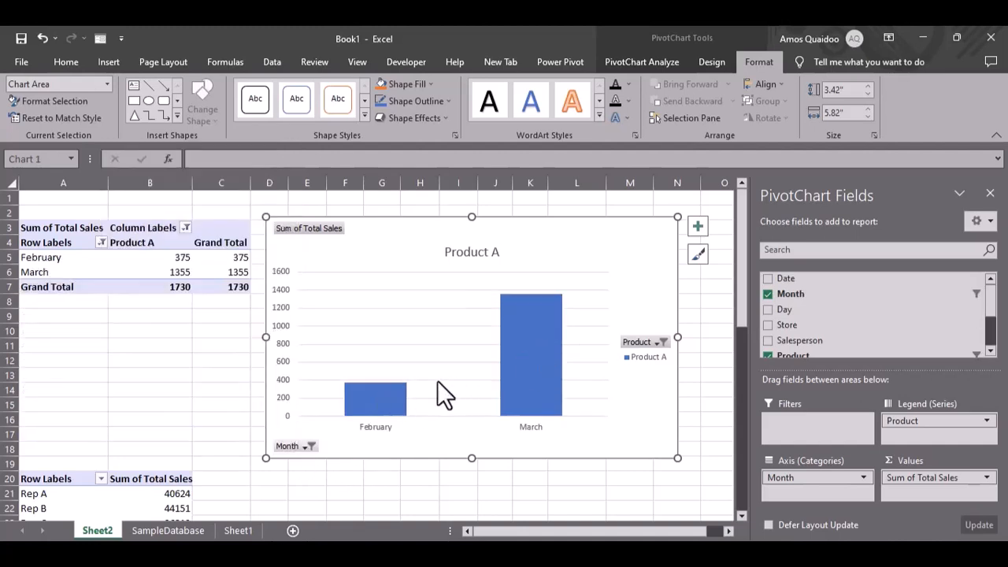
# - Clear the Month and Product filters from the stacked column PivotChart
pyautogui.click(310, 447)
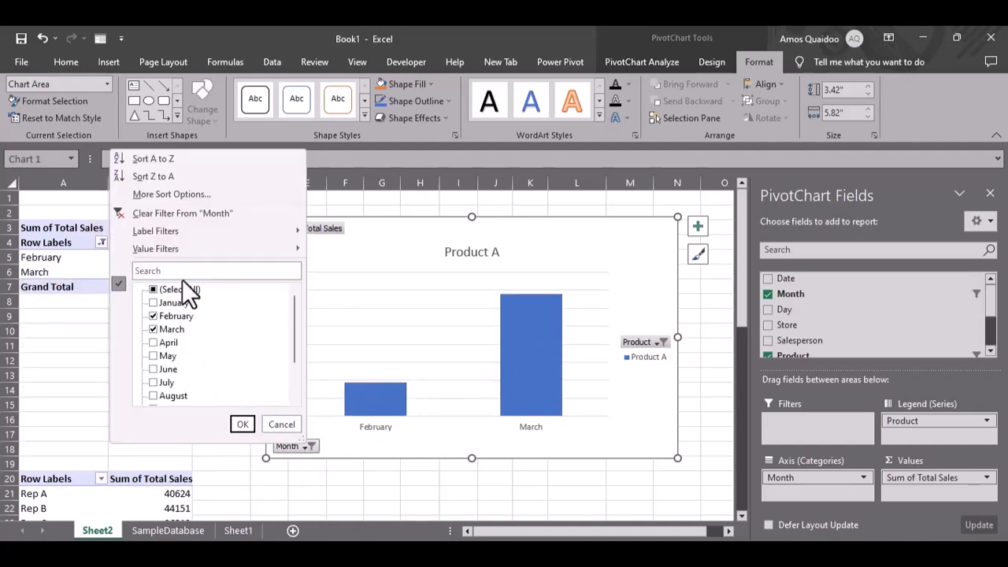
pyautogui.click(216, 214)
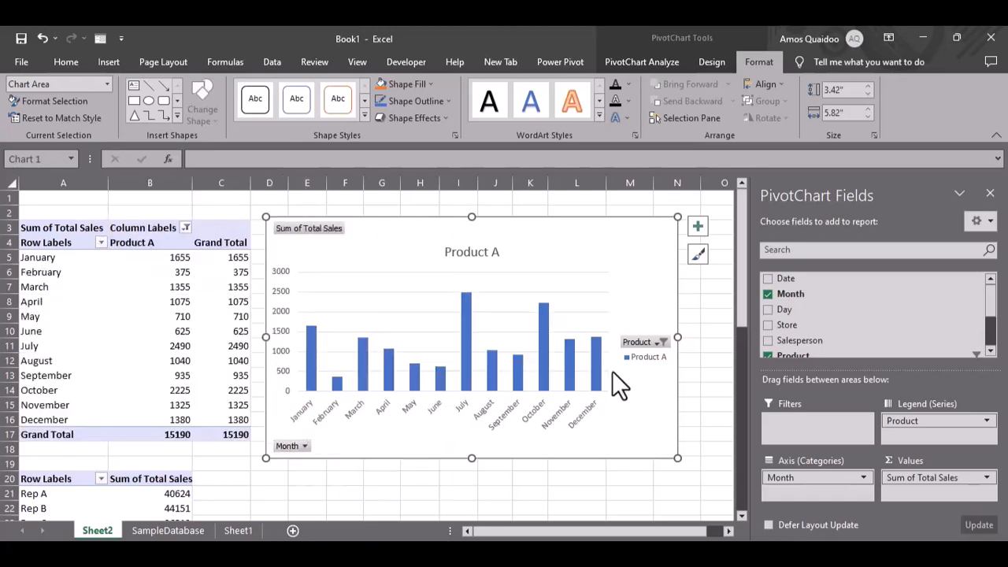
pyautogui.click(661, 343)
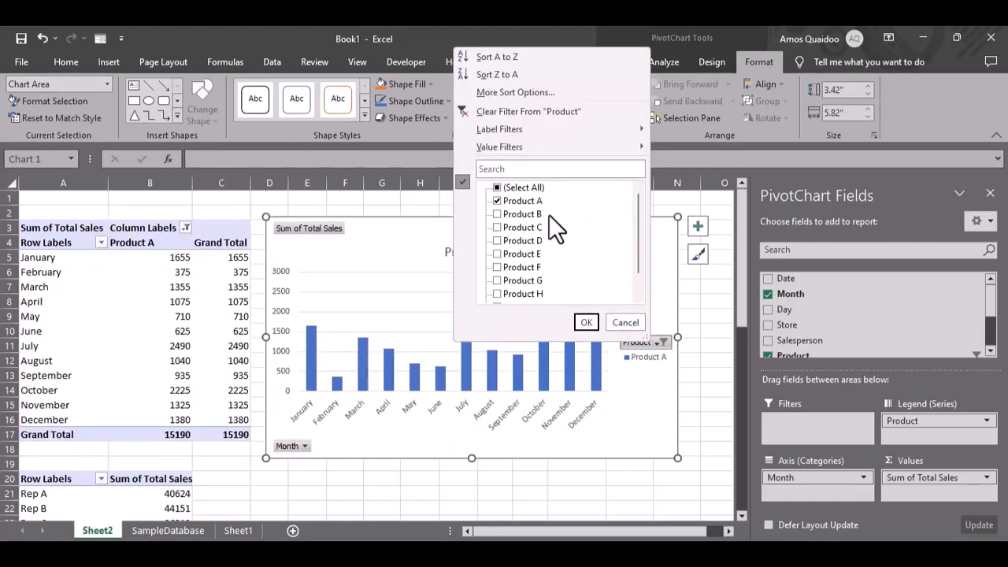
pyautogui.click(513, 112)
# - Hide the value field buttons on the stacked column PivotChart
pyautogui.rightClick(300, 225)
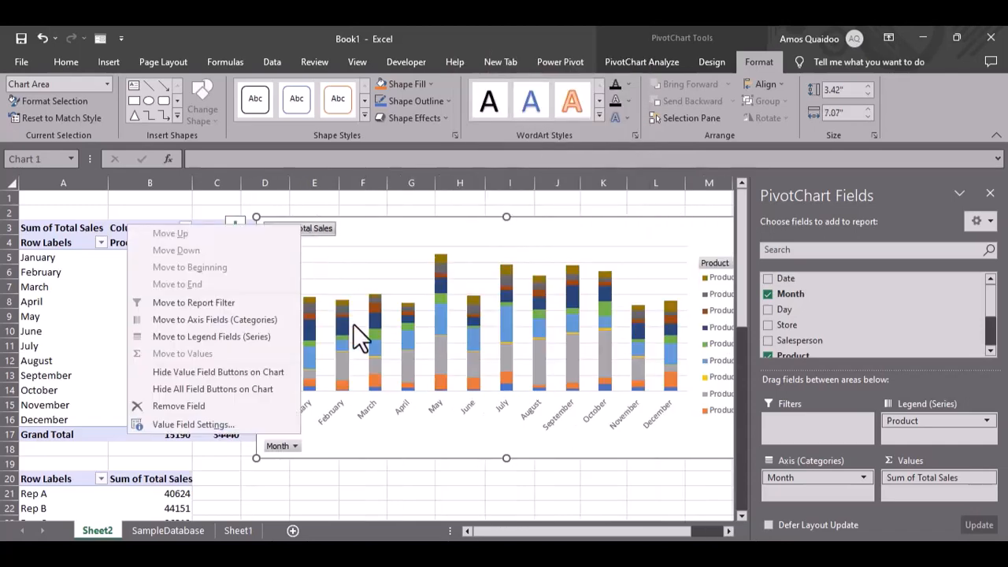
pyautogui.click(220, 374)
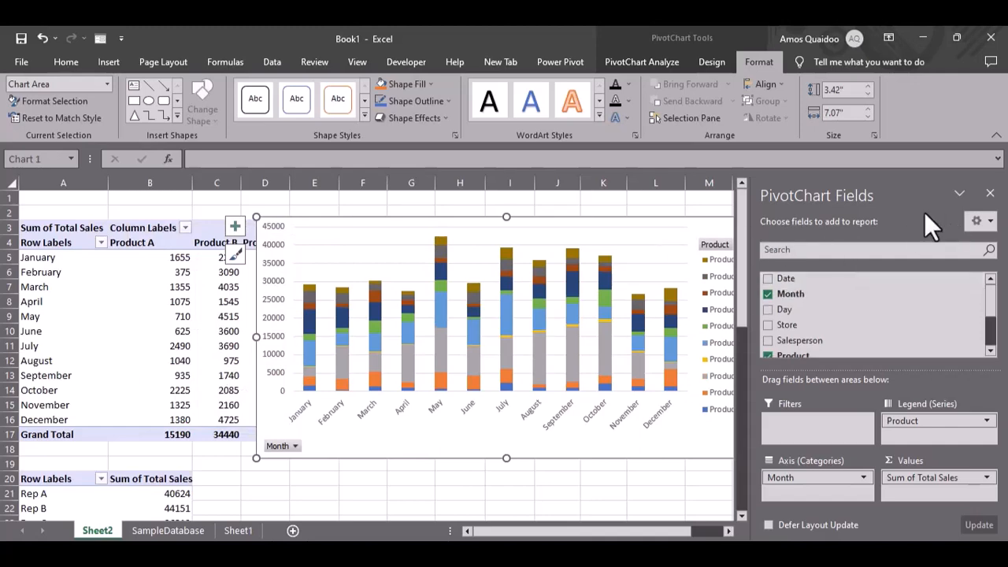
pyautogui.click(669, 230)
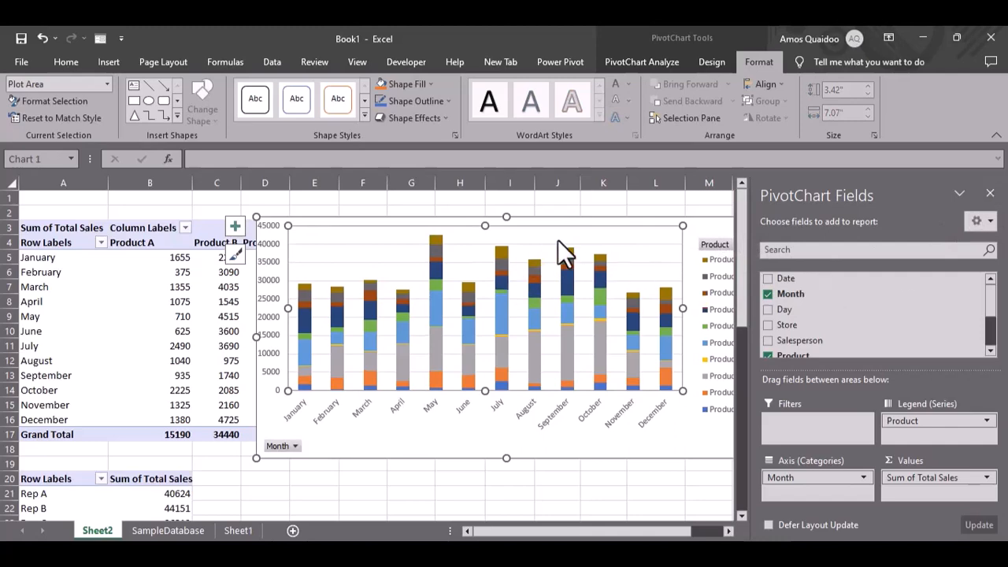
pyautogui.moveTo(545, 255); pyautogui.dragTo(548, 255)
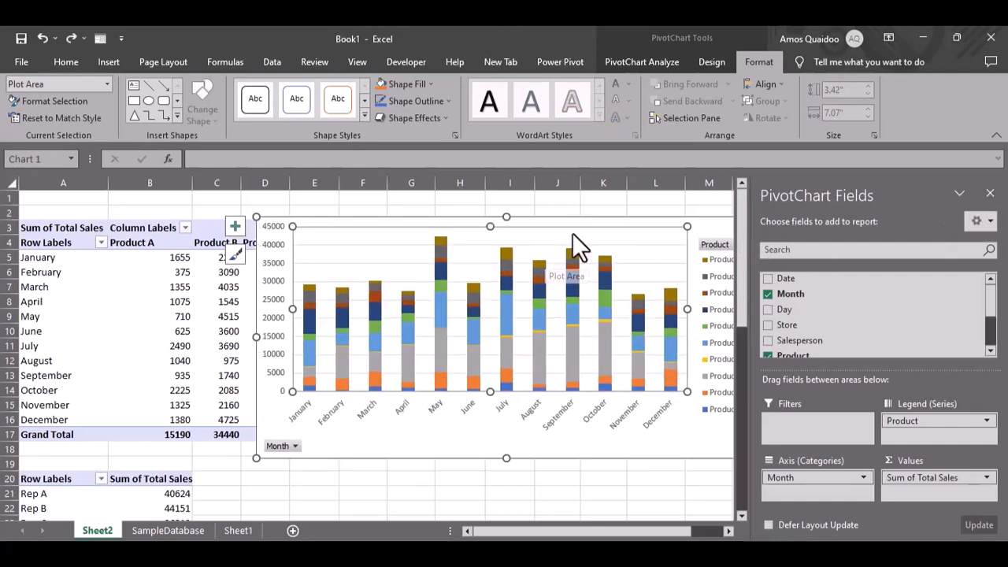
# - Add a chart title to the stacked column PivotChart and reposition the chart from column E at about row 5
pyautogui.moveTo(585, 213); pyautogui.dragTo(400, 208)
pyautogui.click(593, 219)
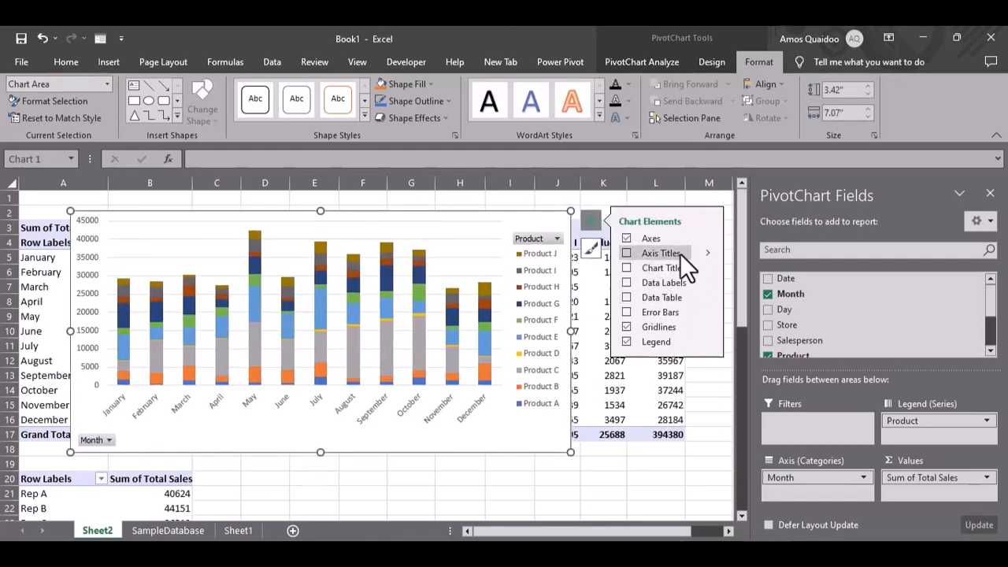
pyautogui.click(628, 269)
pyautogui.moveTo(452, 226); pyautogui.dragTo(651, 263)
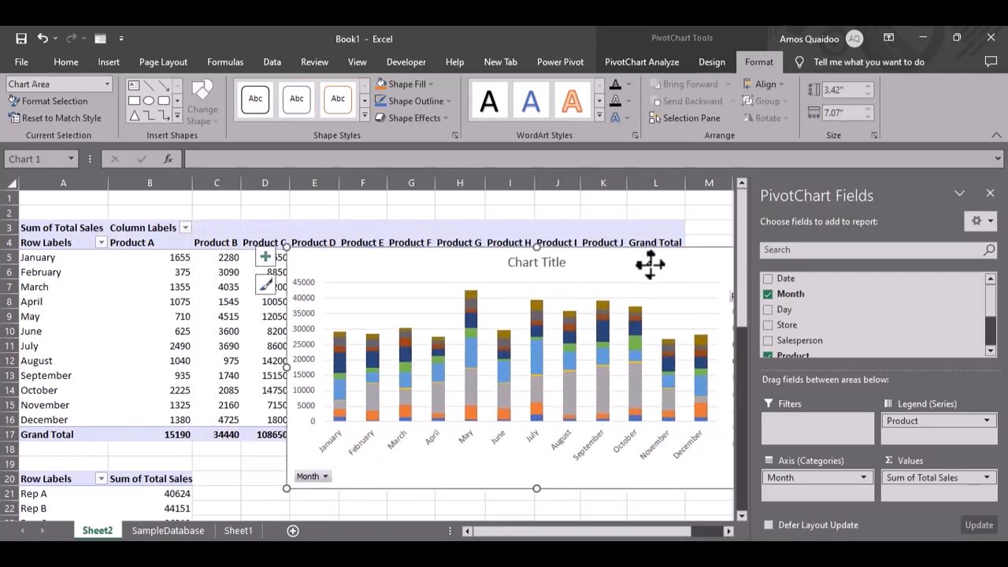
# - Change the stacked column chart's title to "Months of Products Sales" and close the PivotChart field list
pyautogui.doubleClick(546, 262)
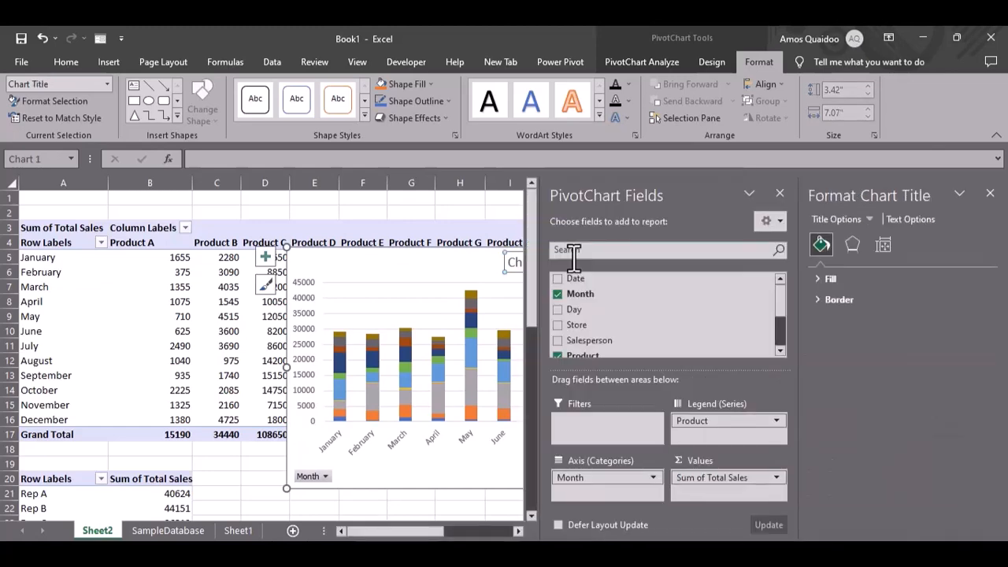
pyautogui.click(990, 193)
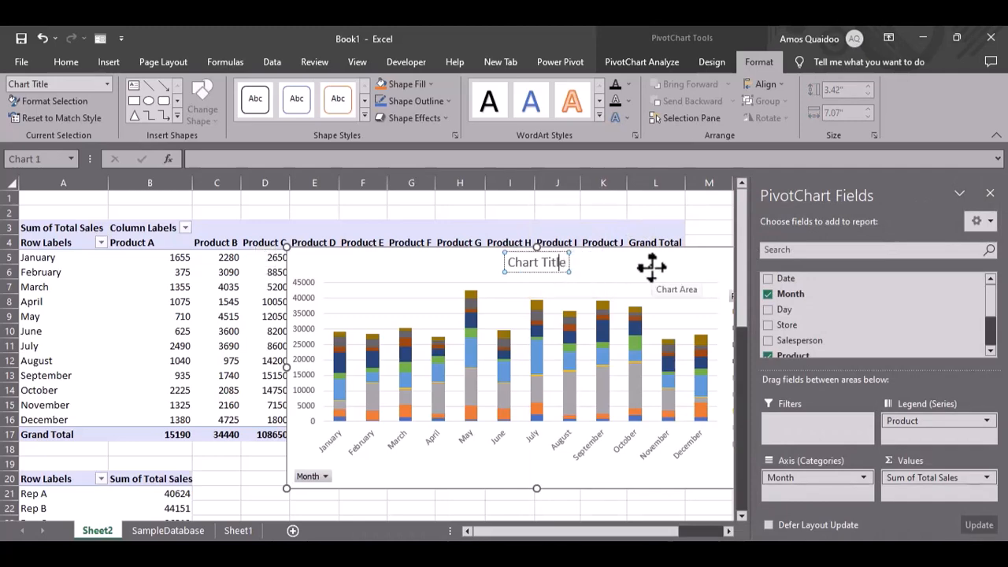
pyautogui.press('BackSpace')
pyautogui.press('BackSpace')
pyautogui.press('BackSpace')
pyautogui.press('BackSpace')
pyautogui.press('BackSpace')
pyautogui.press('BackSpace')
pyautogui.press('BackSpace')
pyautogui.press('BackSpace')
pyautogui.press('BackSpace')
pyautogui.press('BackSpace')
pyautogui.press('BackSpace')
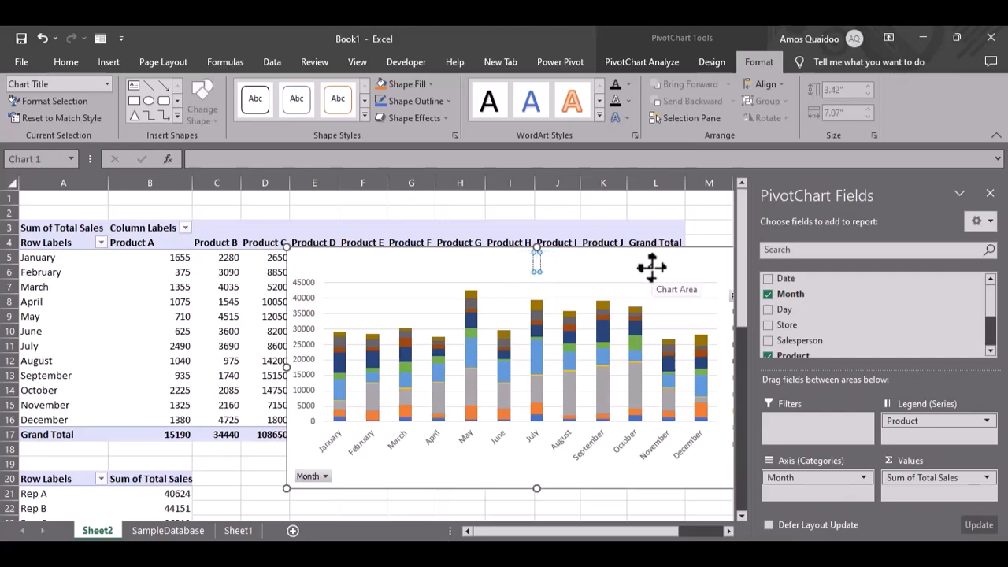
pyautogui.write('Months of')
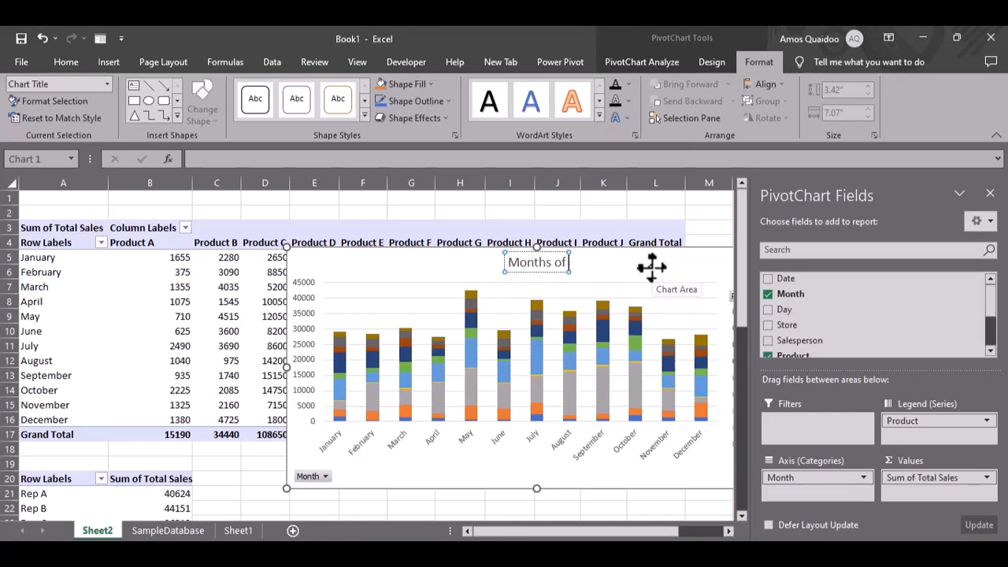
pyautogui.write(' Pr')
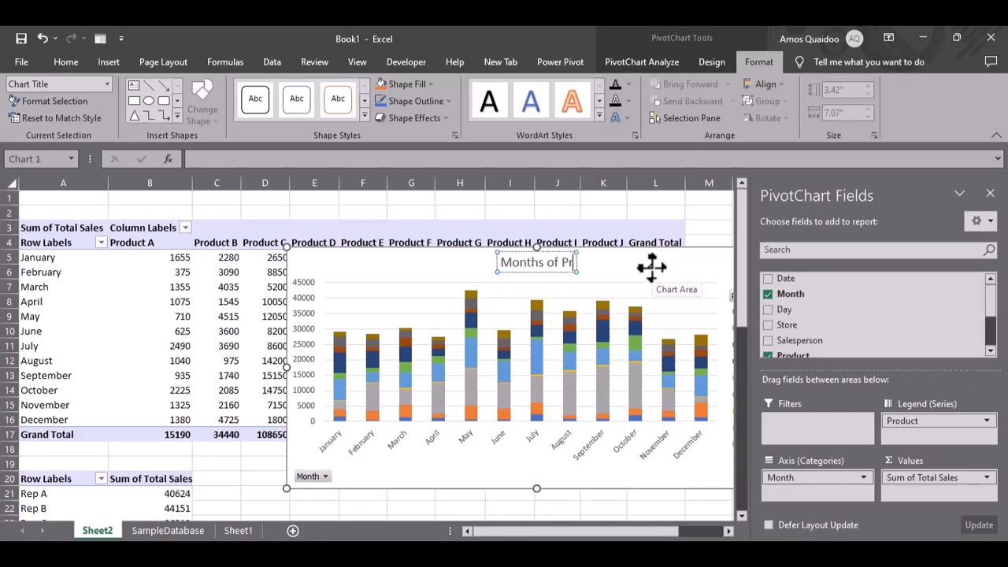
pyautogui.write('oduc')
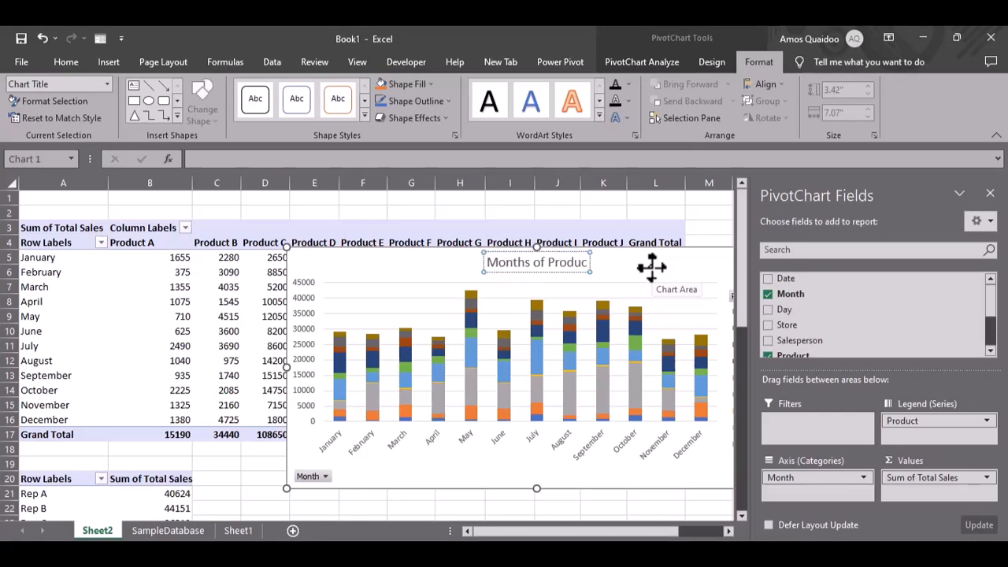
pyautogui.write('ts')
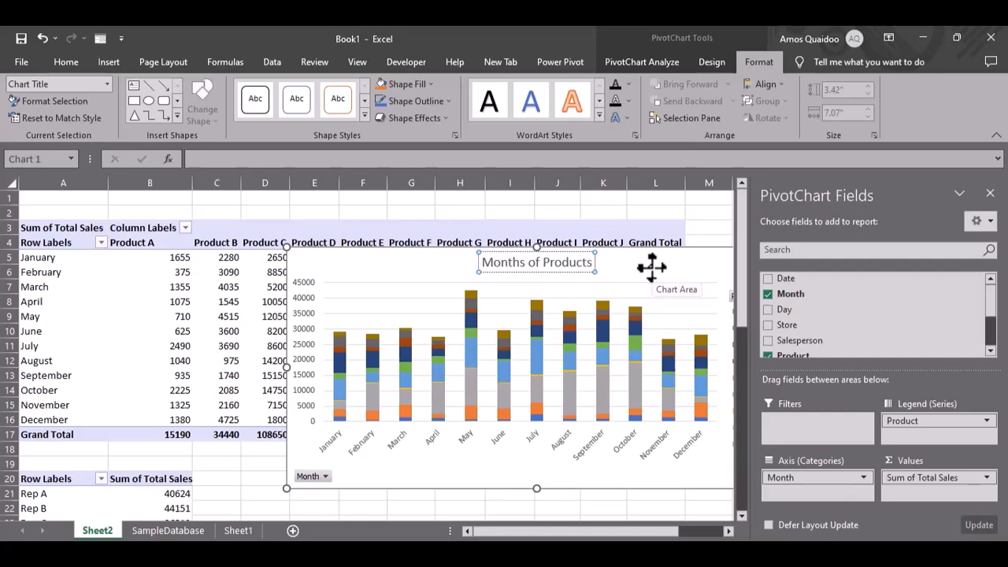
pyautogui.write(' Sales')
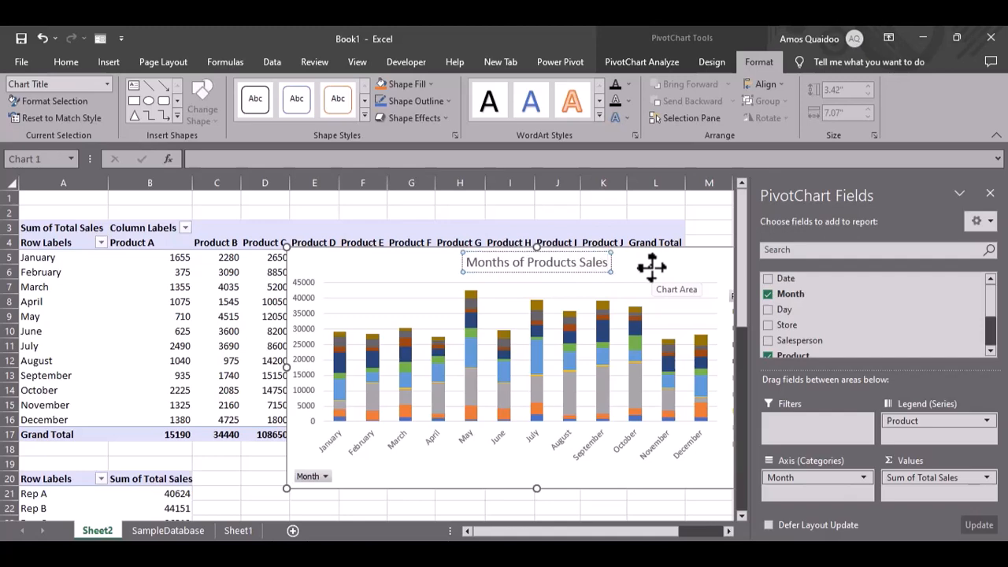
pyautogui.click(430, 262)
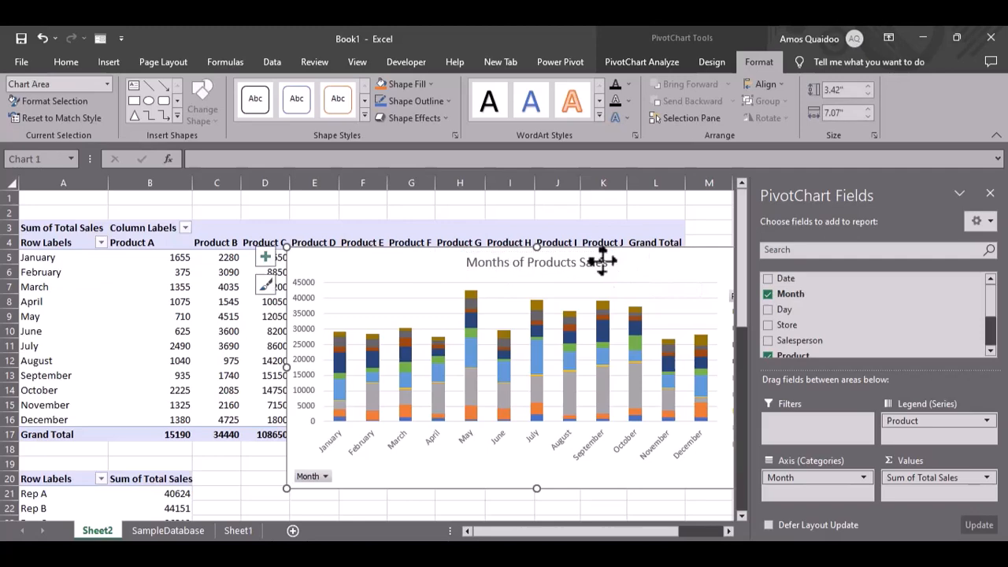
pyautogui.click(991, 193)
# - Insert a 3-D Pie PivotChart for the salesperson PivotTable and move it beside that table, over columns C to J
pyautogui.scroll(-4, 583, 316)
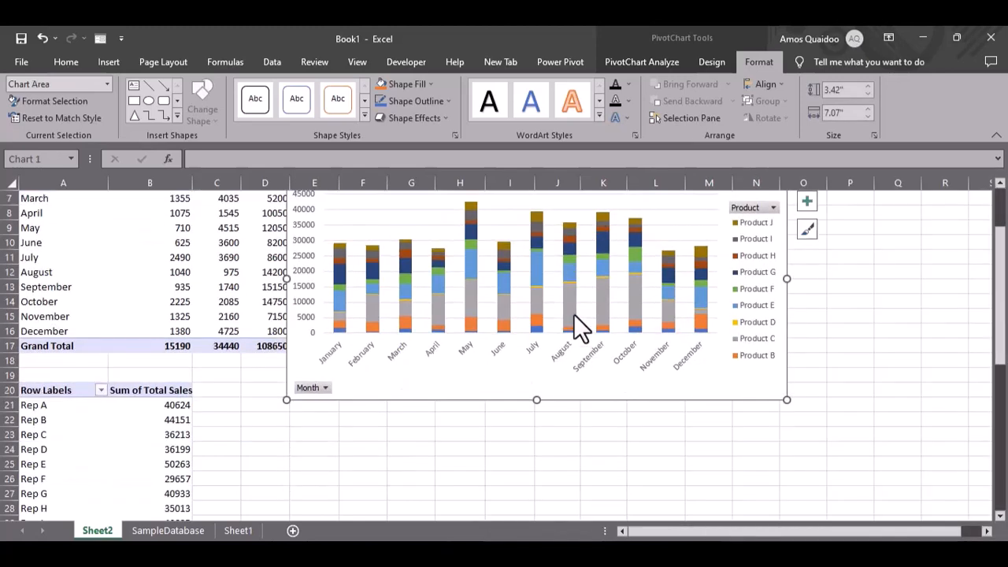
pyautogui.click(134, 405)
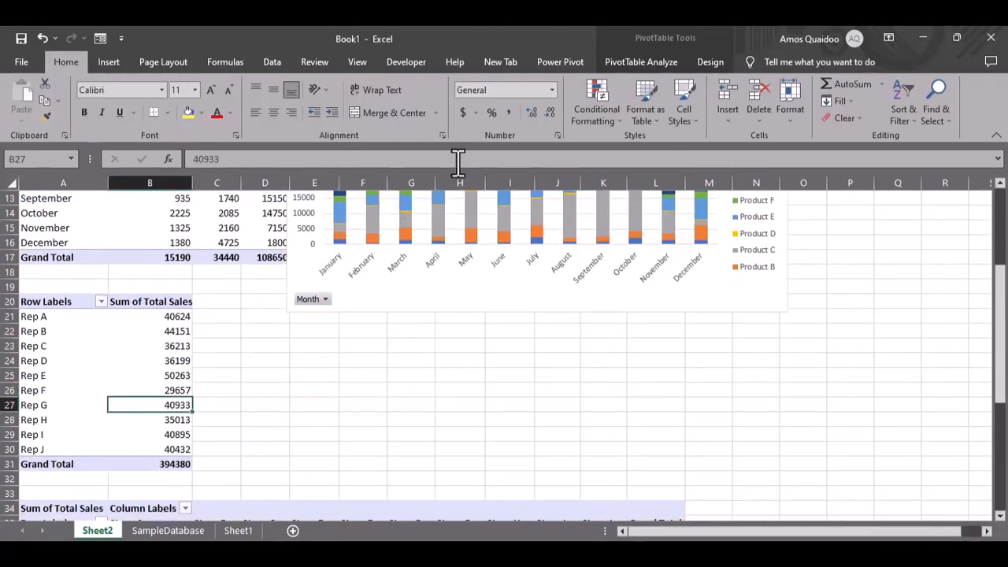
pyautogui.click(642, 63)
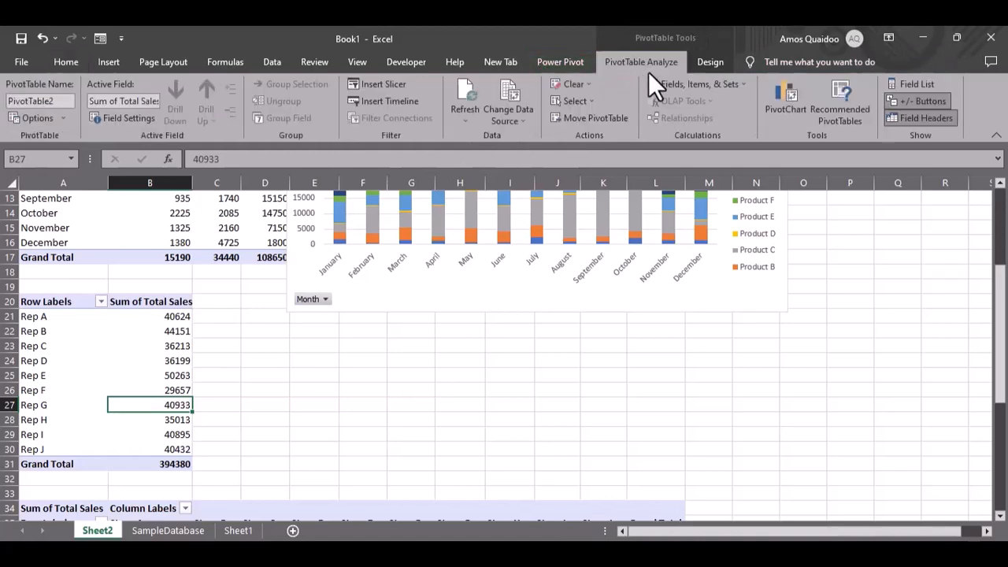
pyautogui.click(792, 100)
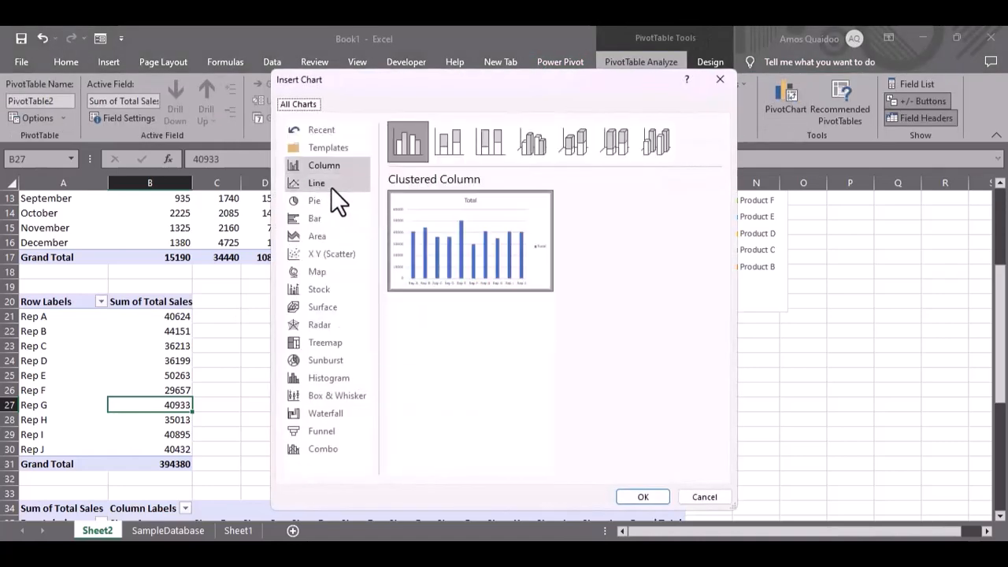
pyautogui.click(327, 200)
pyautogui.moveTo(538, 246)
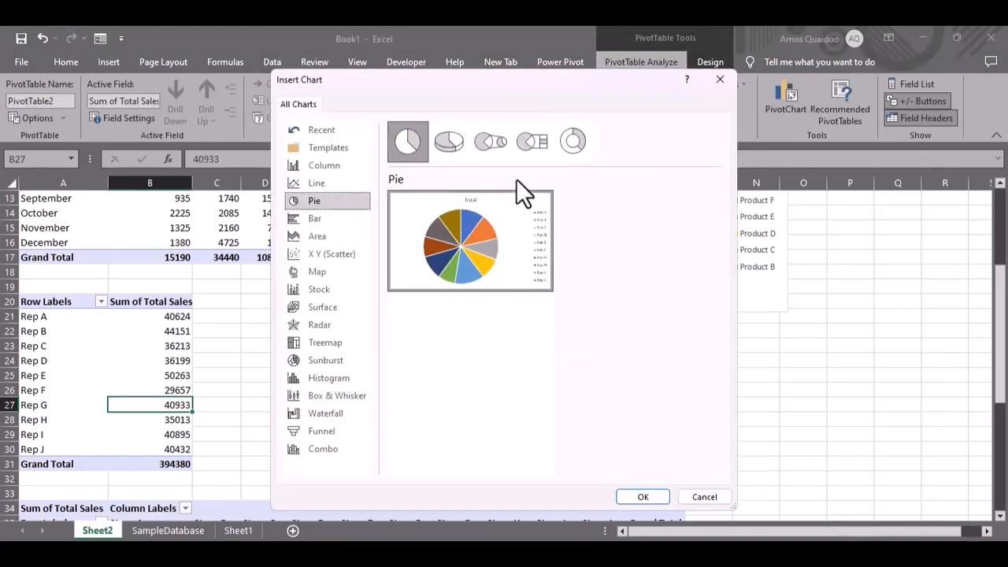
pyautogui.click(453, 141)
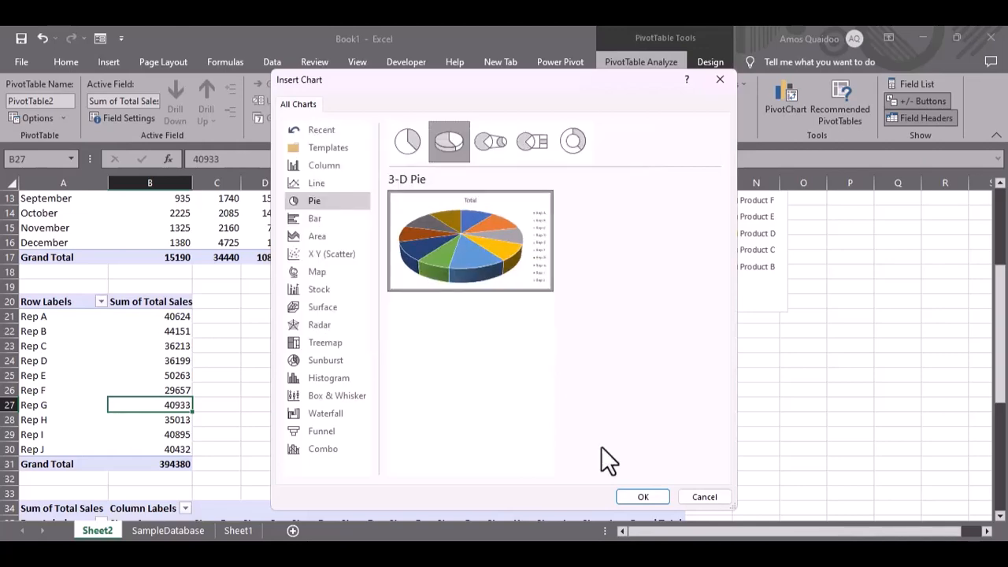
pyautogui.click(642, 495)
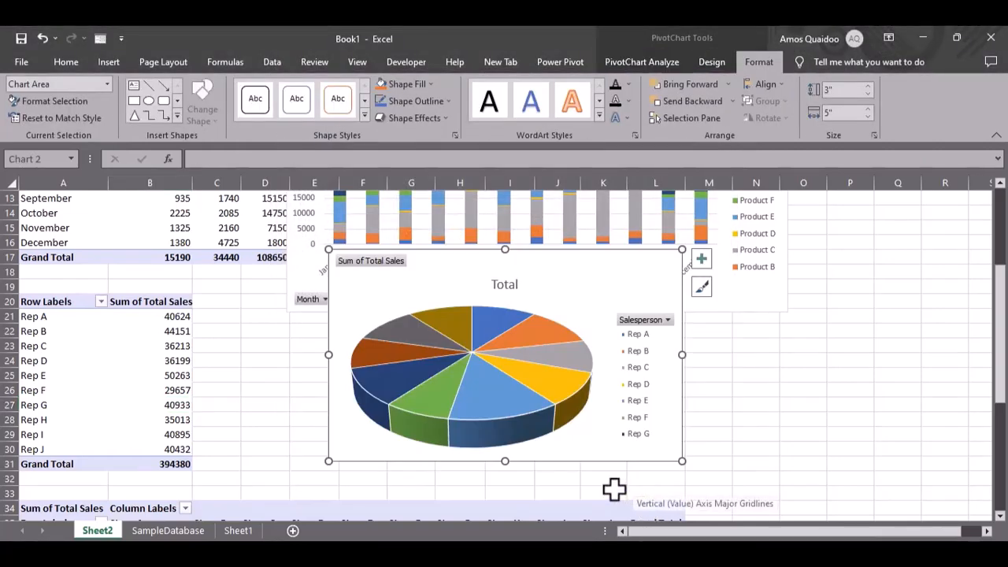
pyautogui.moveTo(596, 272); pyautogui.dragTo(493, 303)
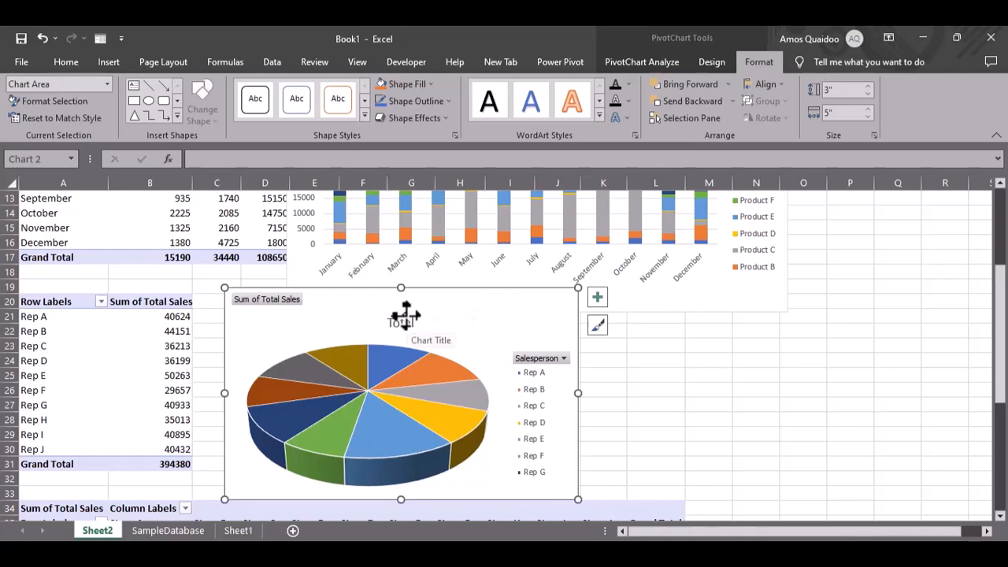
# - Hide the value field buttons on the 3-D pie PivotChart and change its title to "Reps and their Total Sales"
pyautogui.rightClick(277, 298)
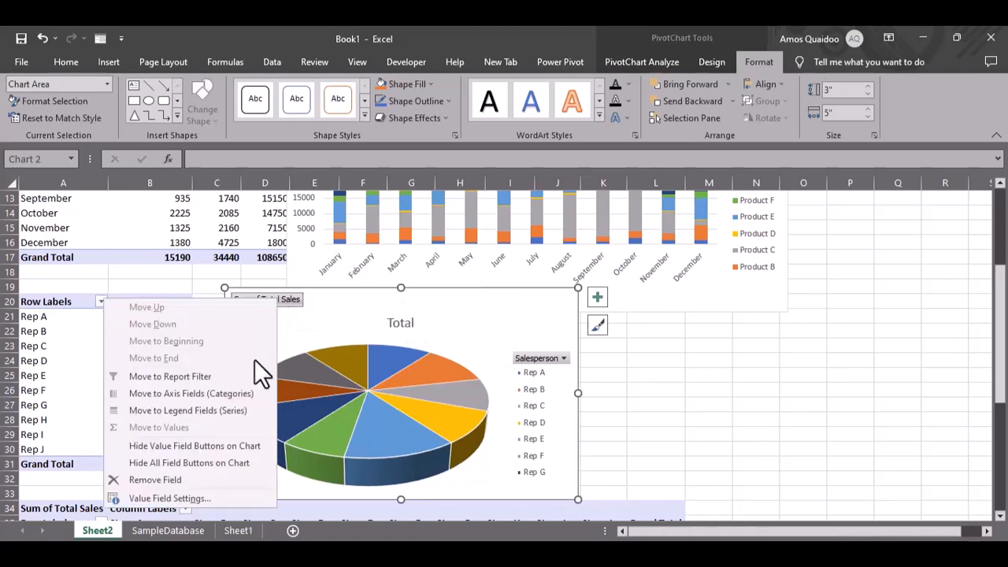
pyautogui.click(197, 446)
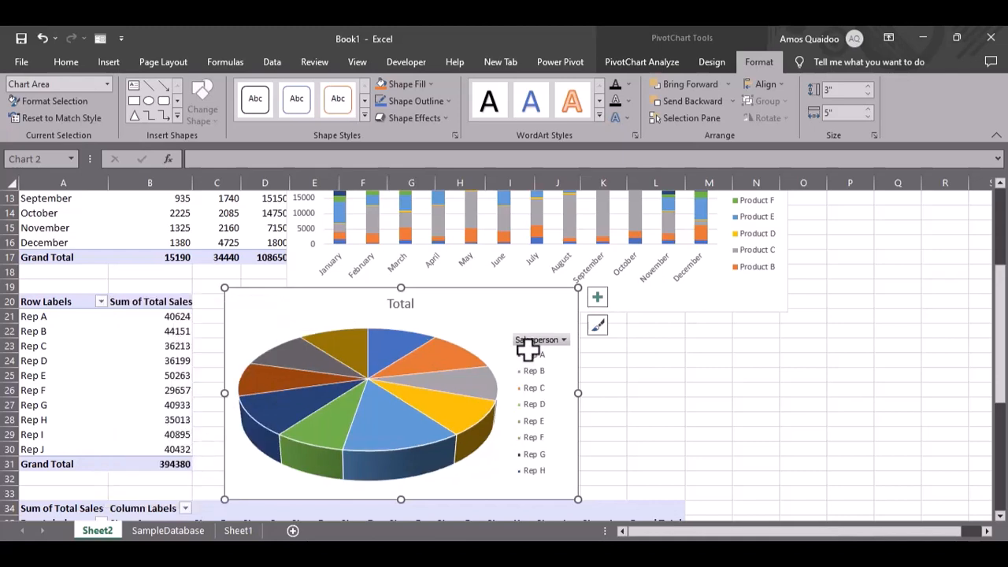
pyautogui.doubleClick(404, 298)
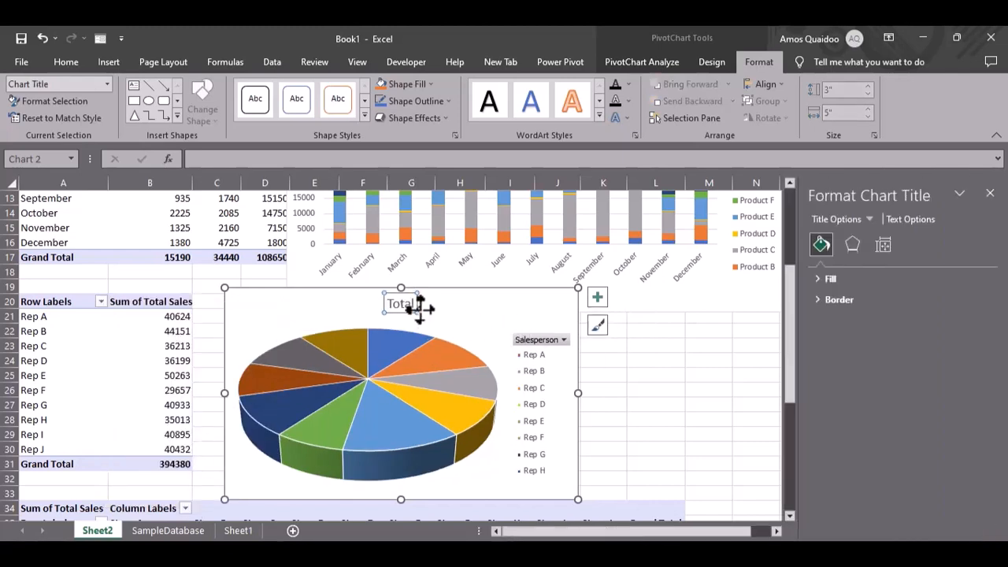
pyautogui.click(403, 304)
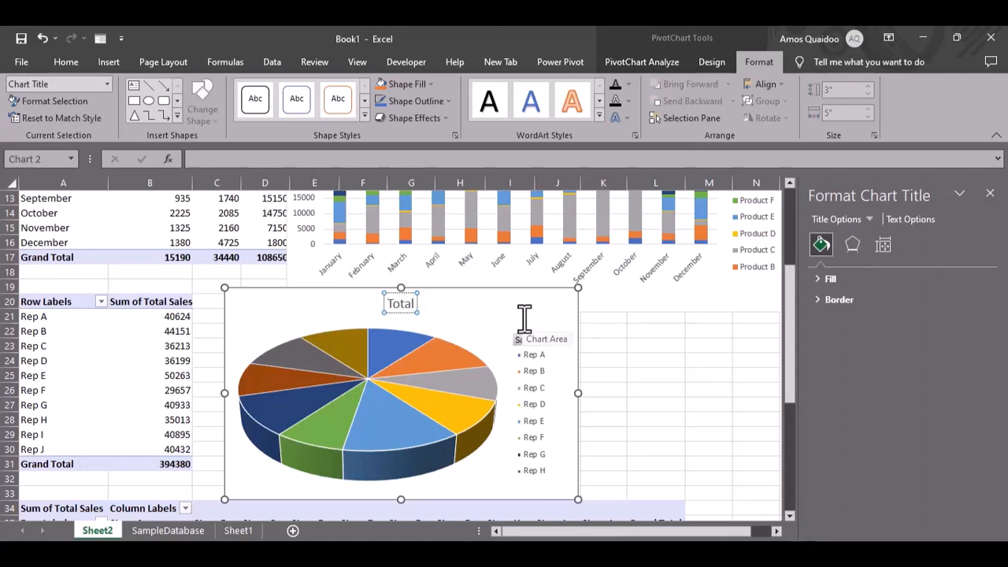
pyautogui.press('BackSpace')
pyautogui.press('BackSpace')
pyautogui.press('BackSpace')
pyautogui.press('BackSpace')
pyautogui.press('BackSpace')
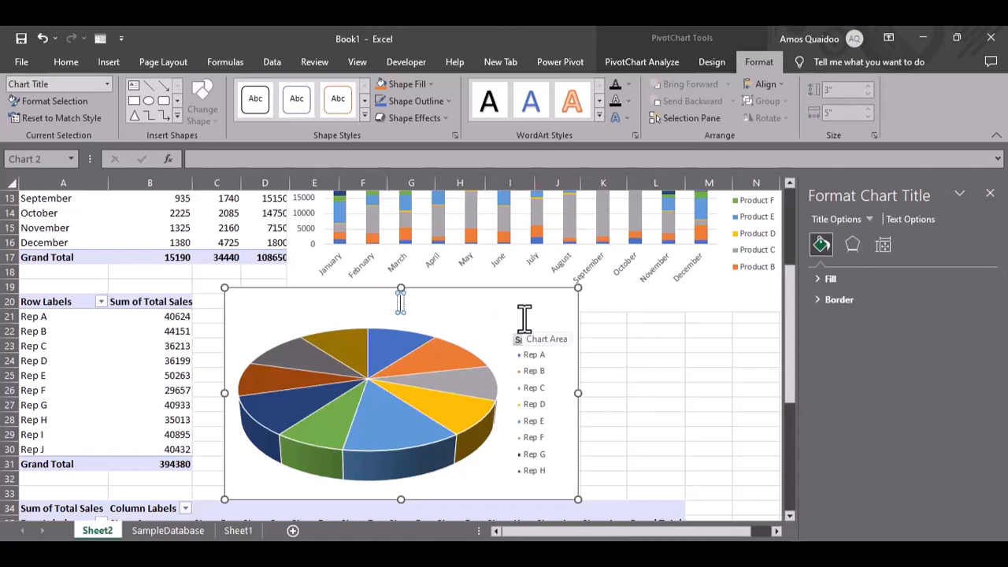
pyautogui.write('Reps and')
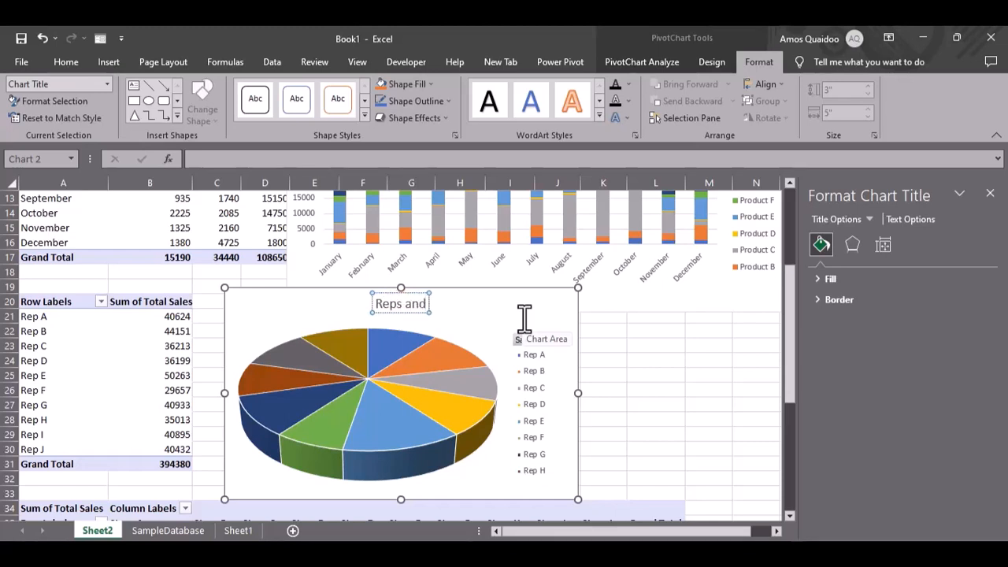
pyautogui.write(' the')
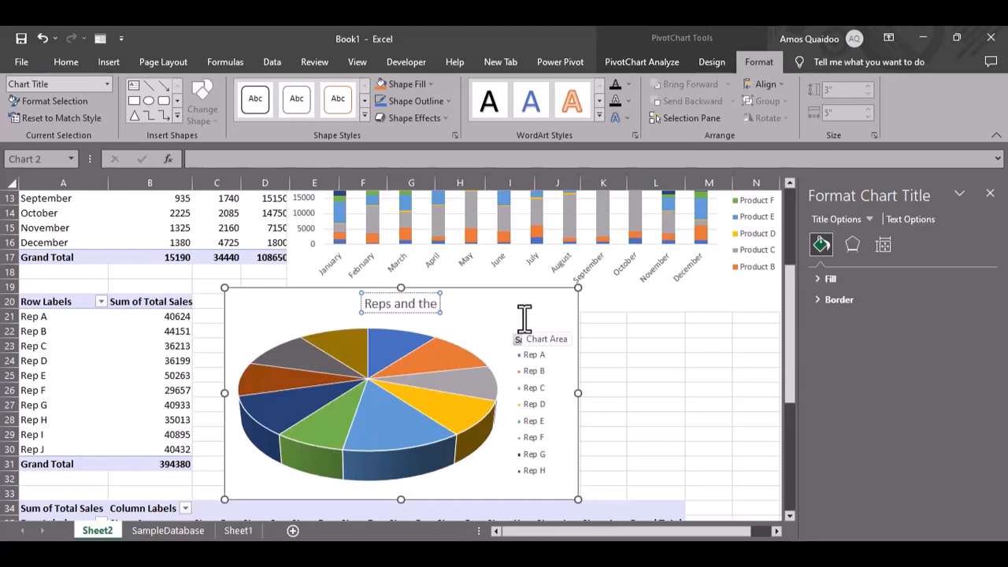
pyautogui.write(' t')
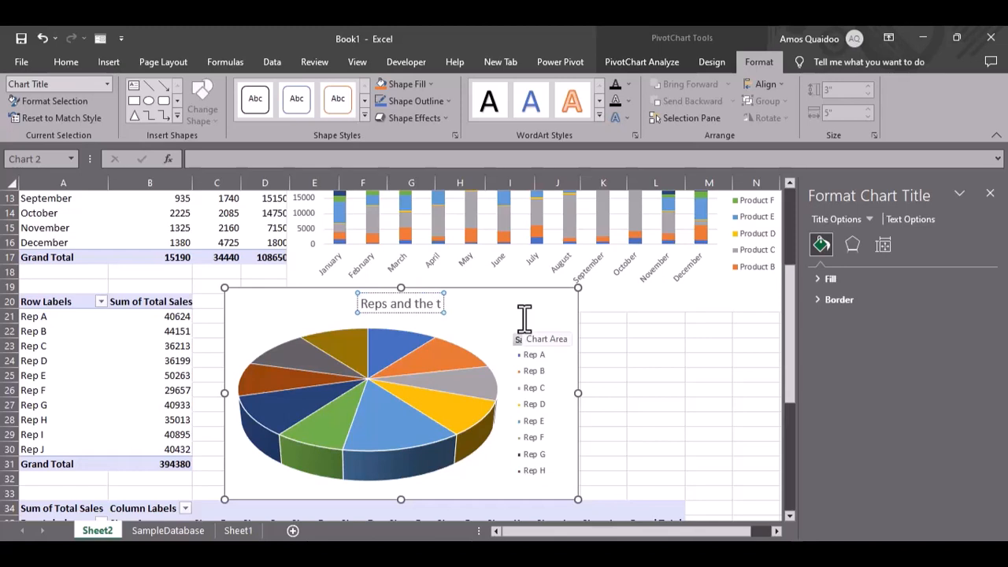
pyautogui.press('BackSpace')
pyautogui.write('ir T')
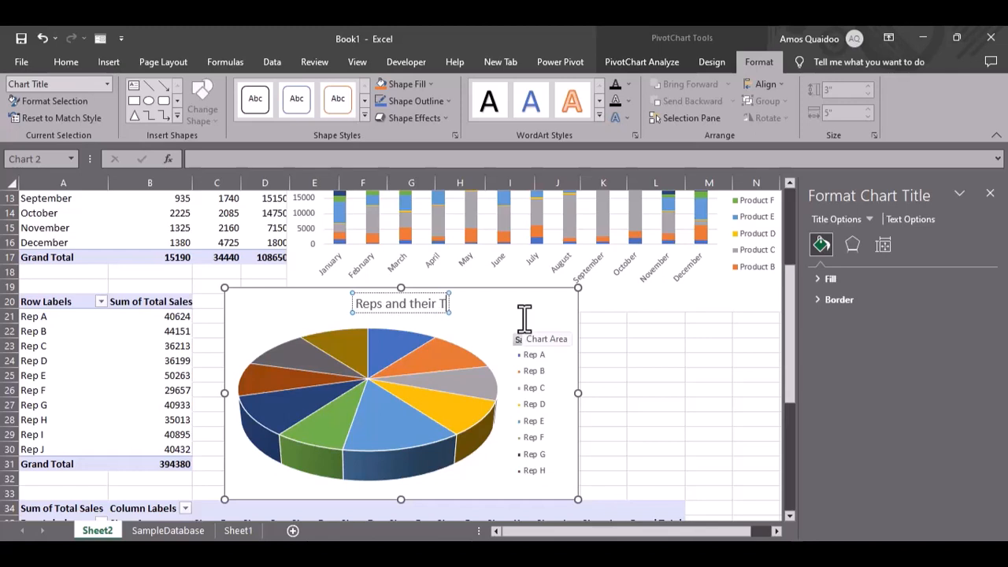
pyautogui.write('otal')
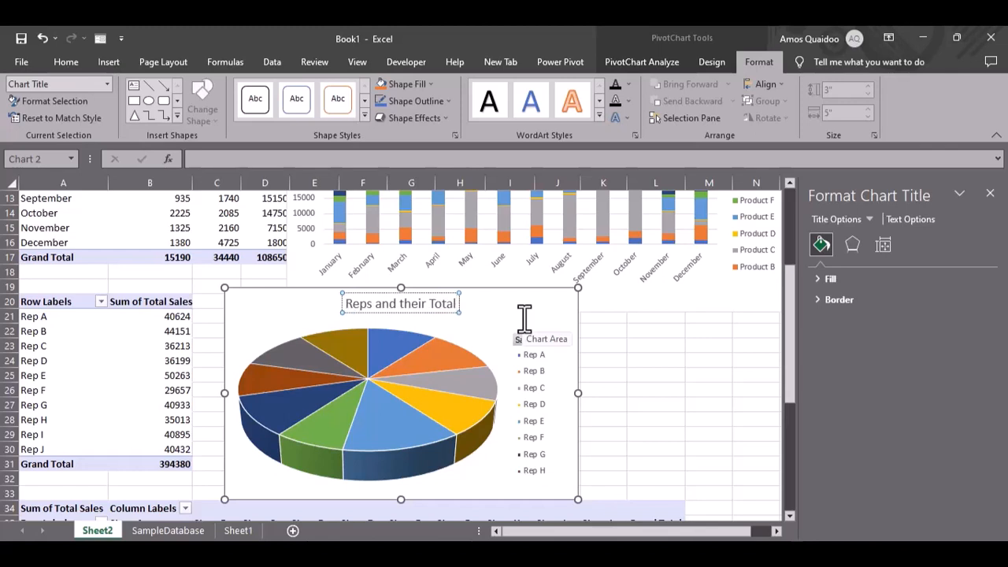
pyautogui.write(' Sales')
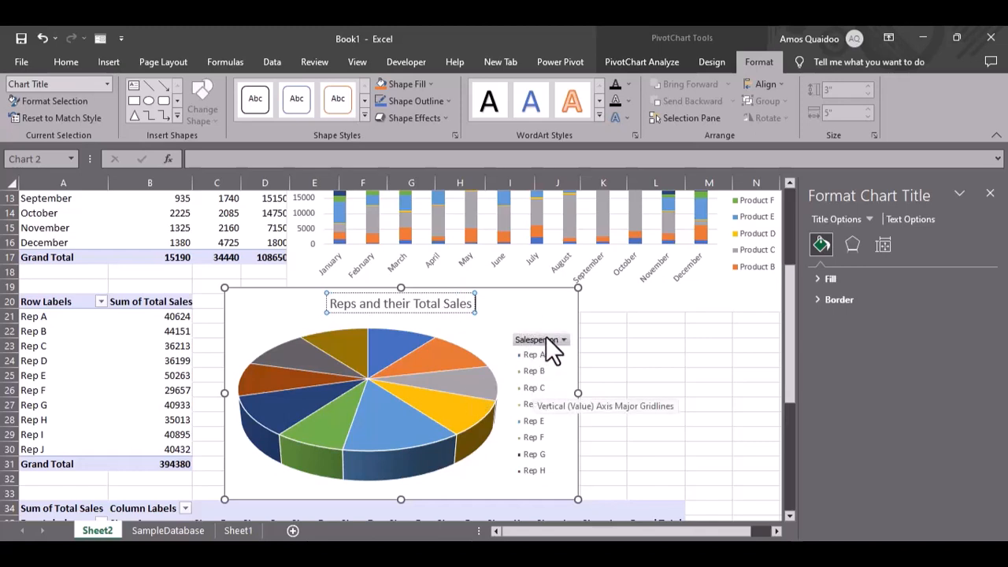
# - Add data labels to the slices of the salesperson pie PivotChart
pyautogui.click(546, 339)
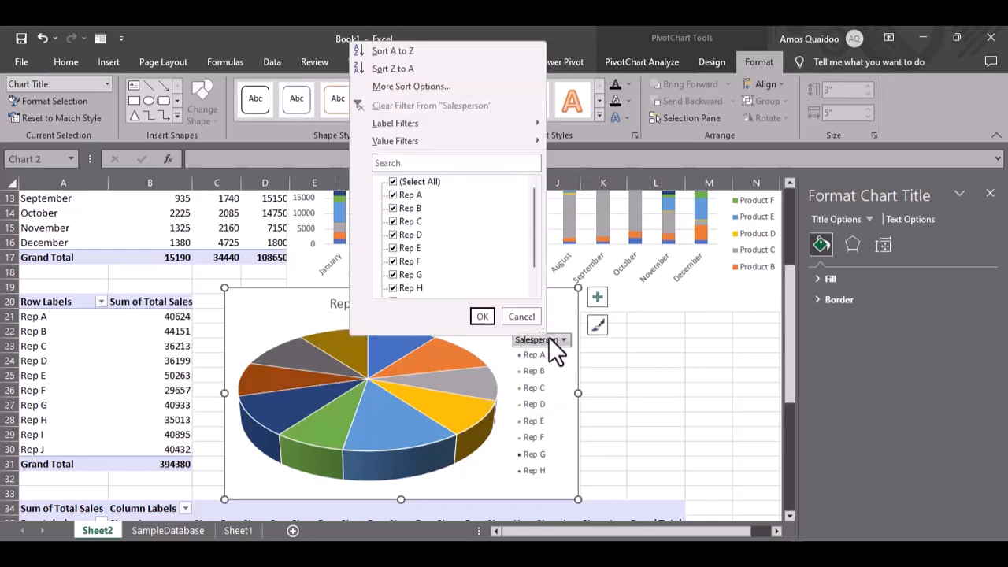
pyautogui.click(599, 301)
pyautogui.click(601, 299)
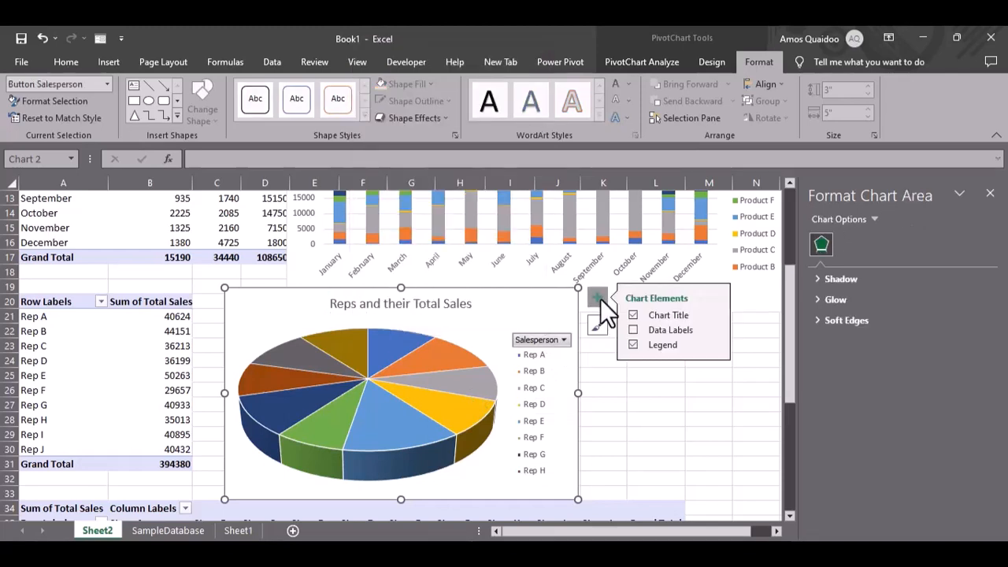
pyautogui.click(634, 331)
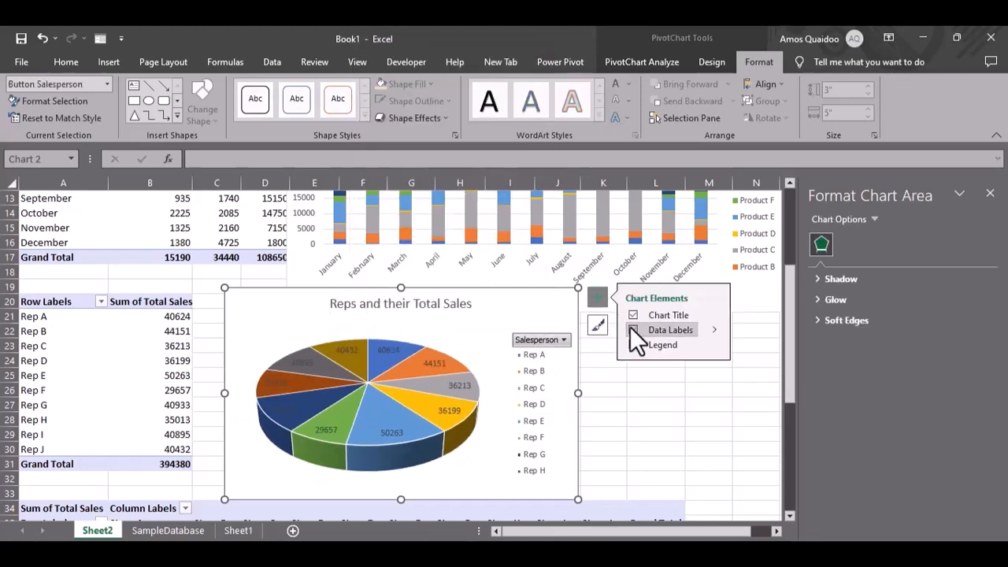
# - Try the pie chart's legend in the Top and Bottom positions and return it to Right
pyautogui.moveTo(701, 340)
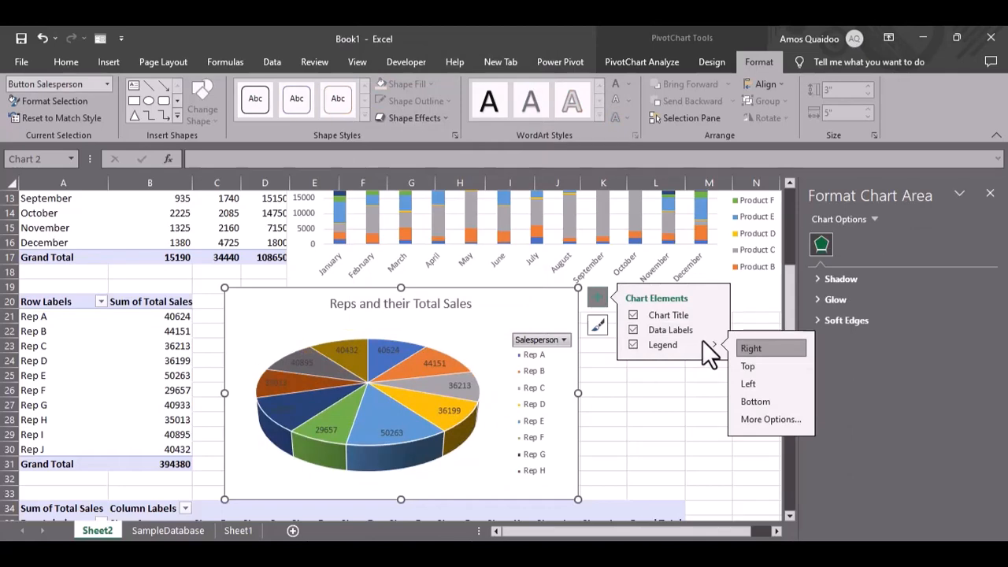
pyautogui.click(782, 370)
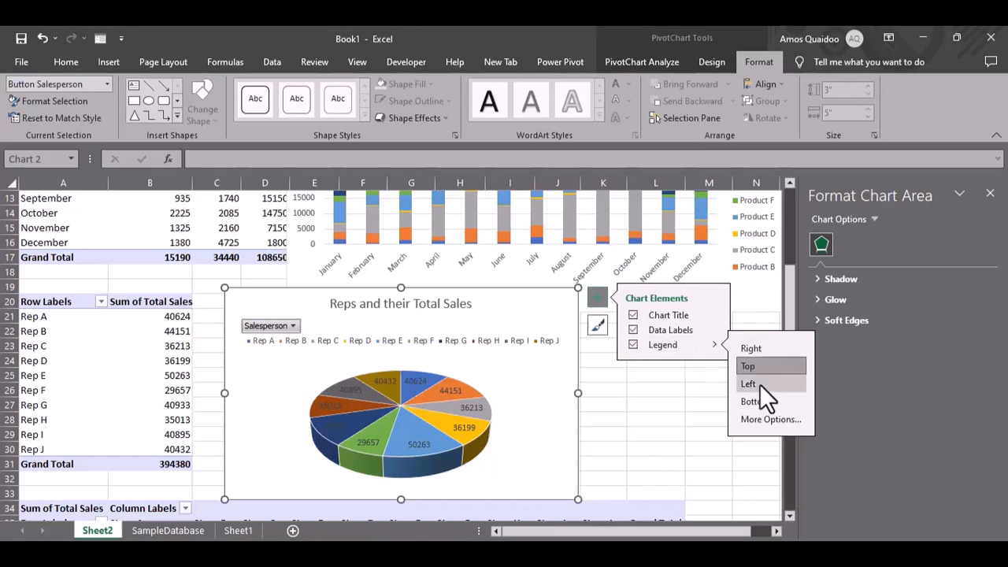
pyautogui.click(760, 399)
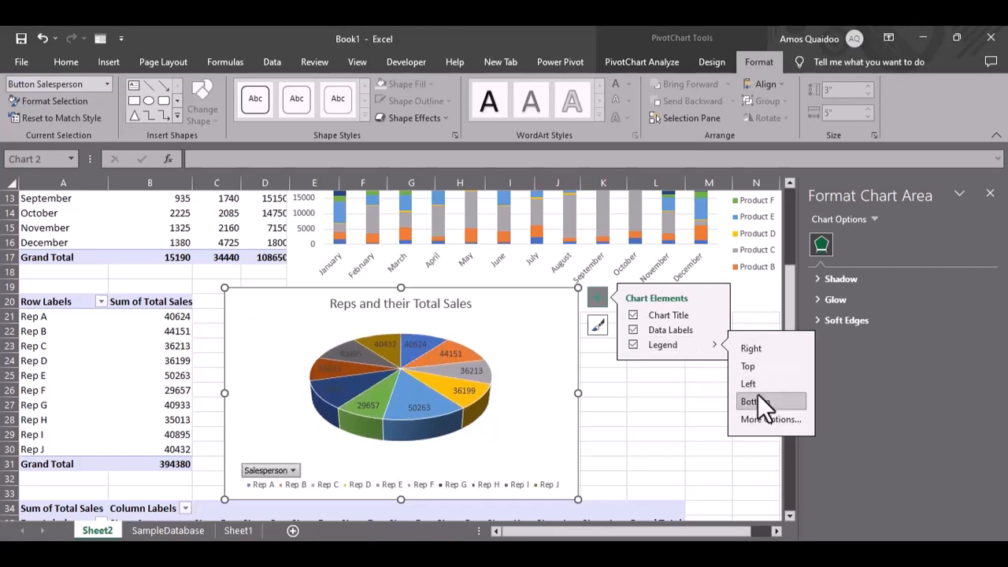
pyautogui.click(756, 365)
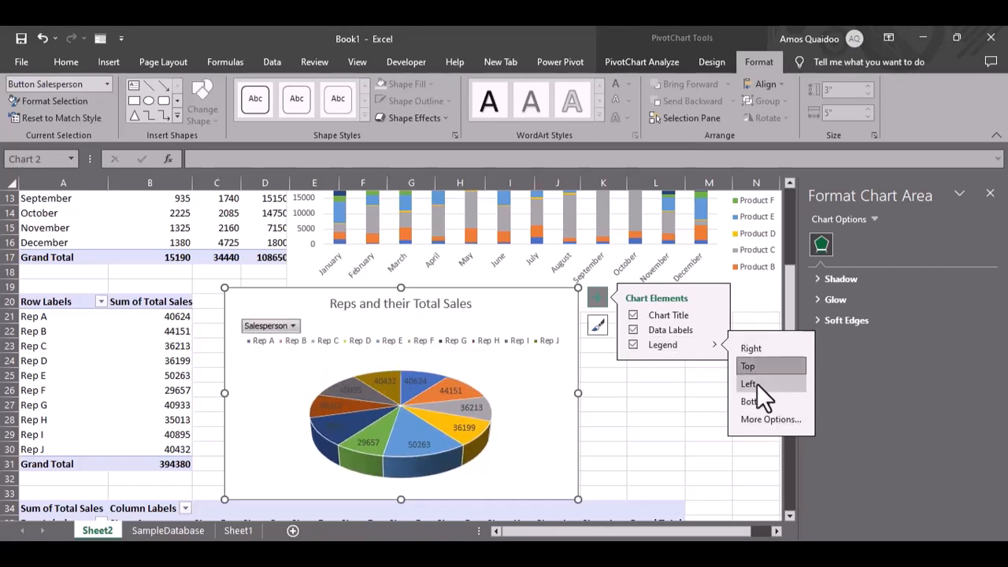
pyautogui.click(767, 343)
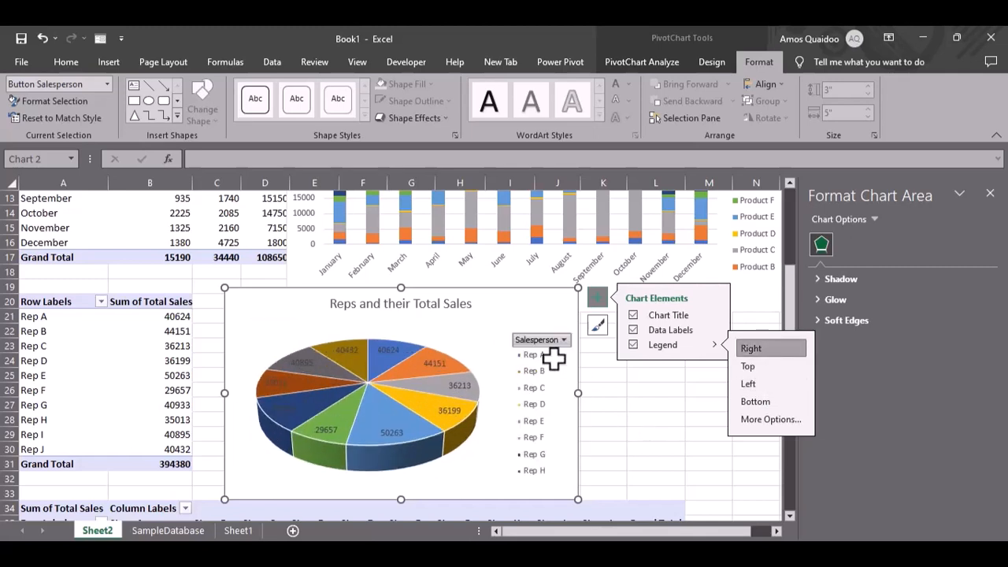
# - Filter the pie PivotChart's Salesperson field to show only Rep A
pyautogui.click(564, 339)
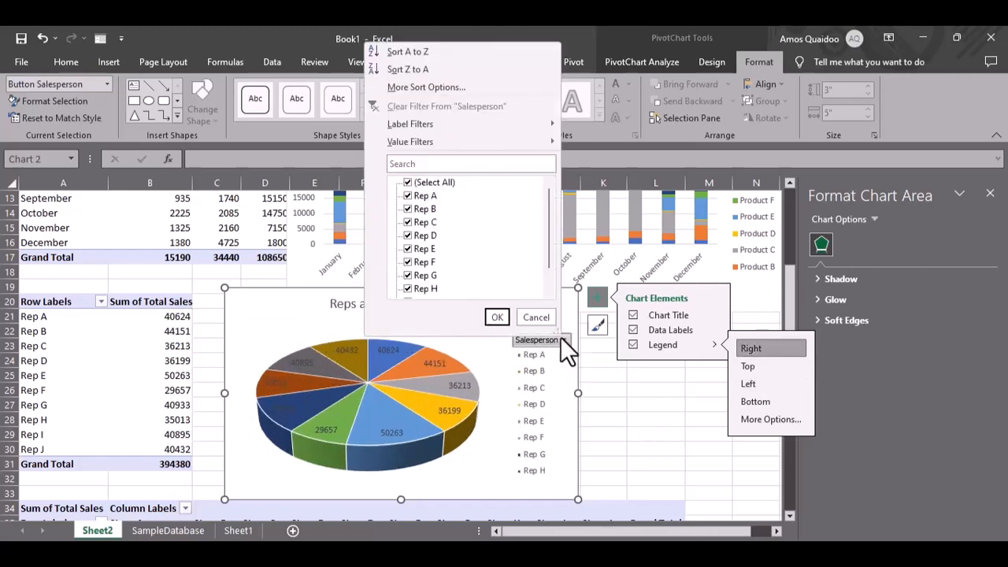
pyautogui.click(407, 183)
pyautogui.click(407, 194)
pyautogui.click(497, 319)
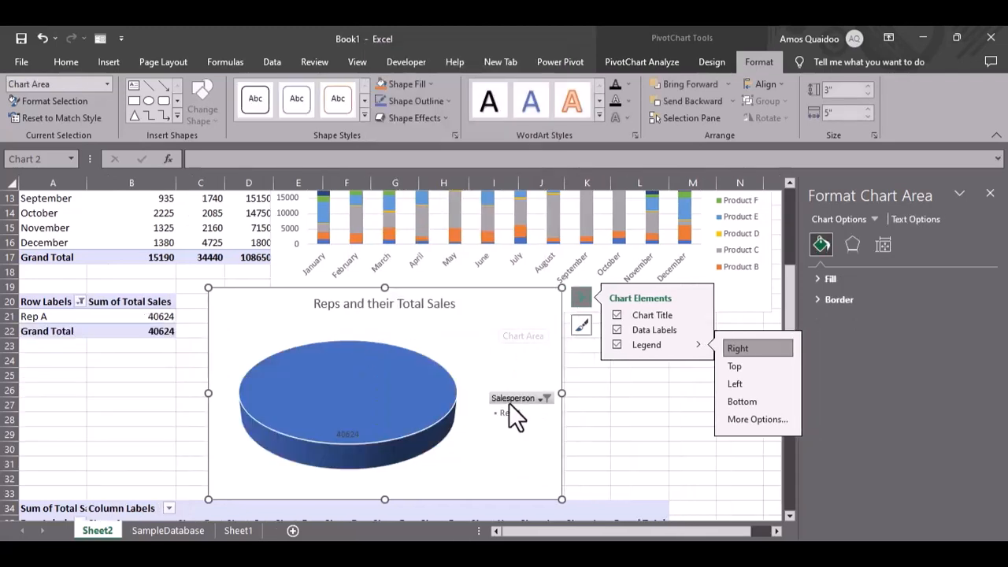
# - Add Rep D and Rep E to the pie chart's Salesperson filter, and finally clear the whole filter
pyautogui.click(518, 396)
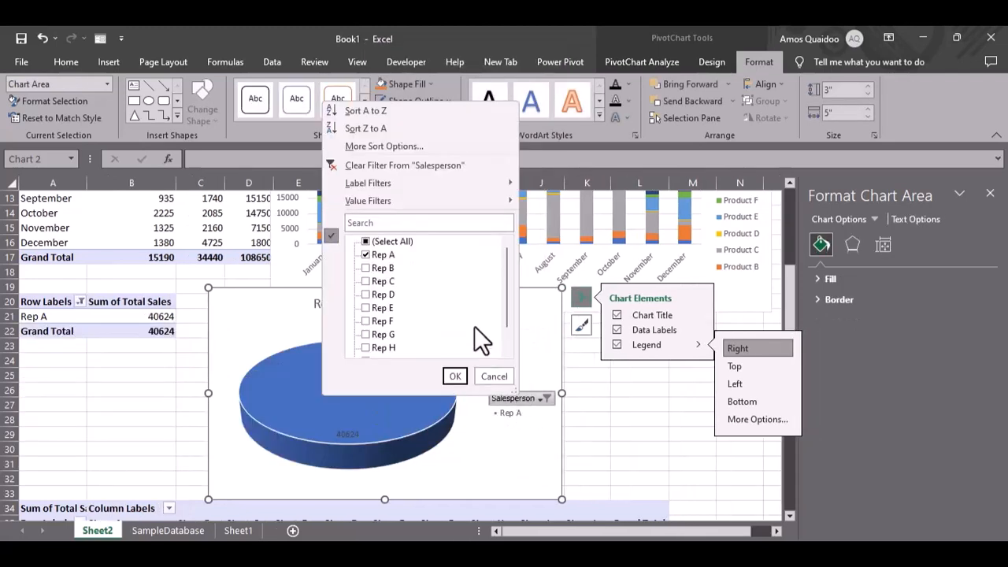
pyautogui.click(367, 306)
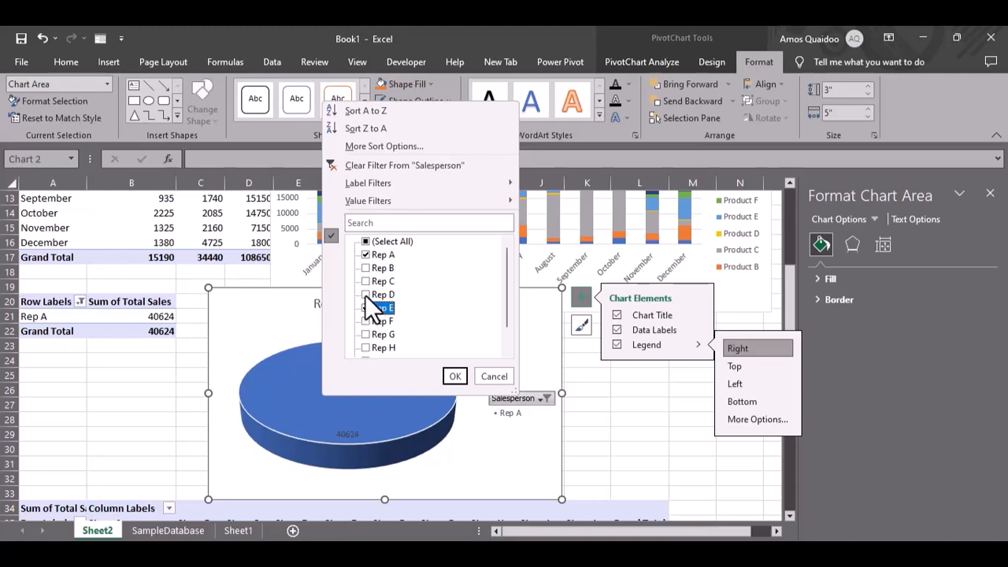
pyautogui.click(366, 295)
pyautogui.click(455, 375)
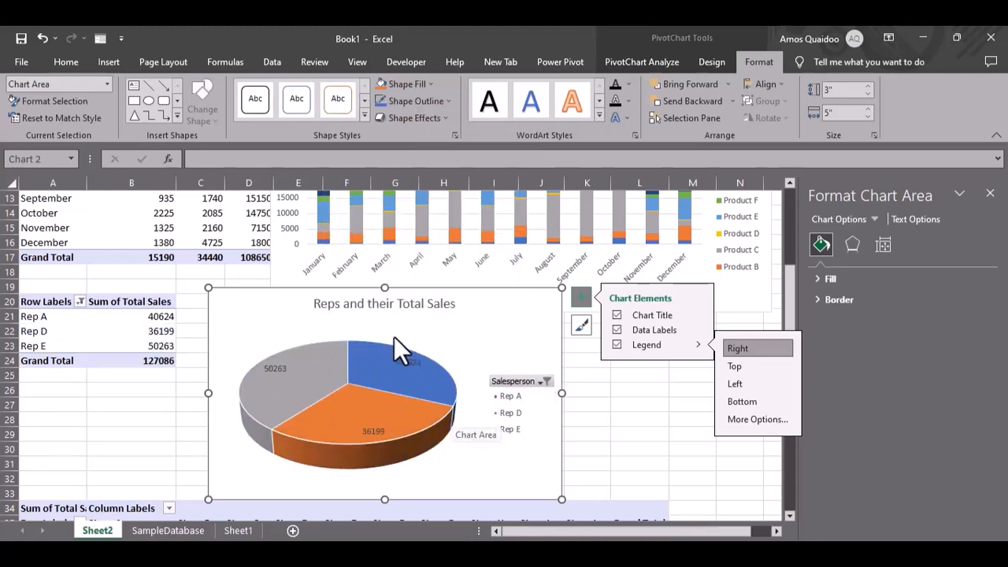
pyautogui.click(528, 381)
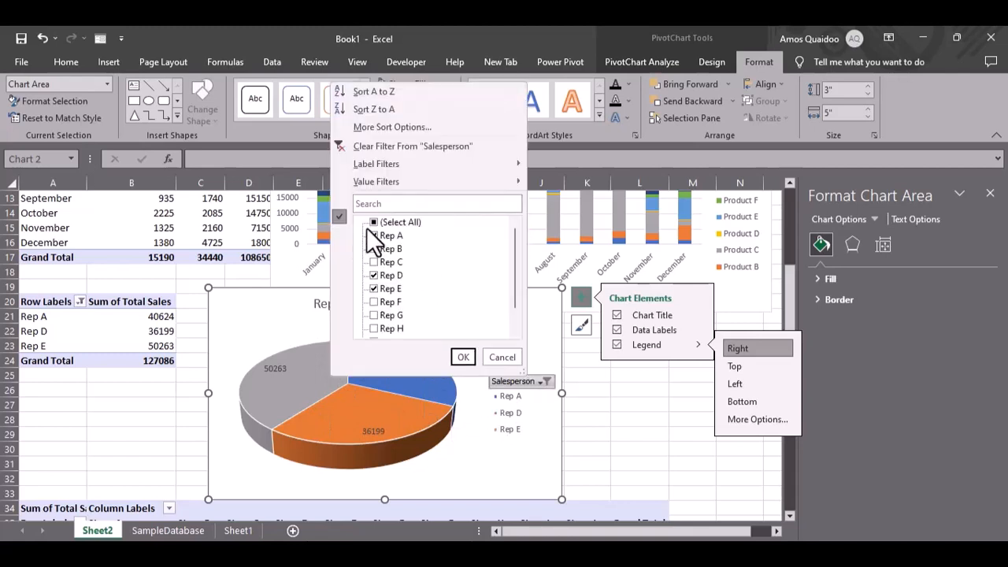
pyautogui.click(417, 144)
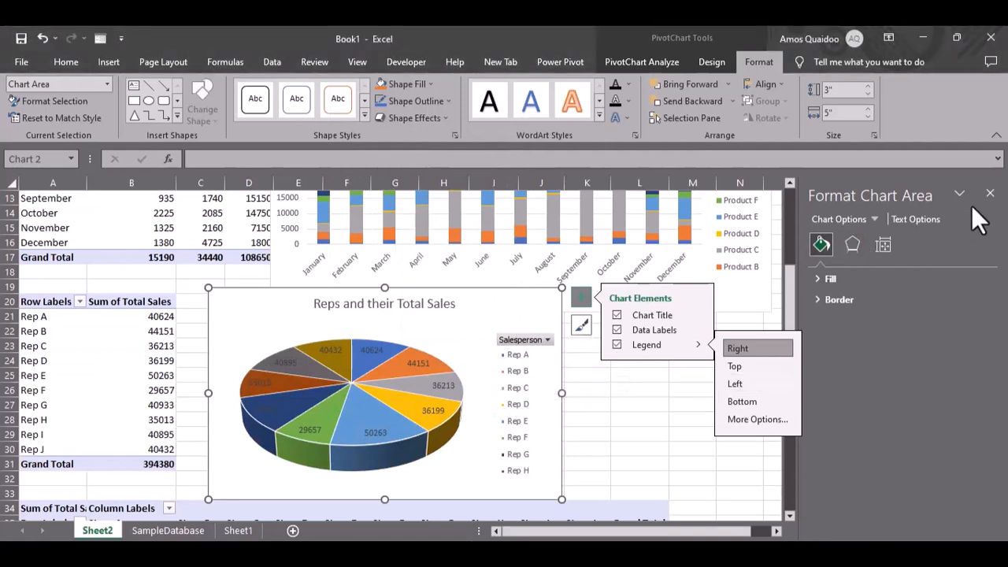
# - Close the Format Chart Area pane and insert a Stacked Bar PivotChart for the product-by-store PivotTable
pyautogui.click(991, 197)
pyautogui.scroll(-2, 664, 389)
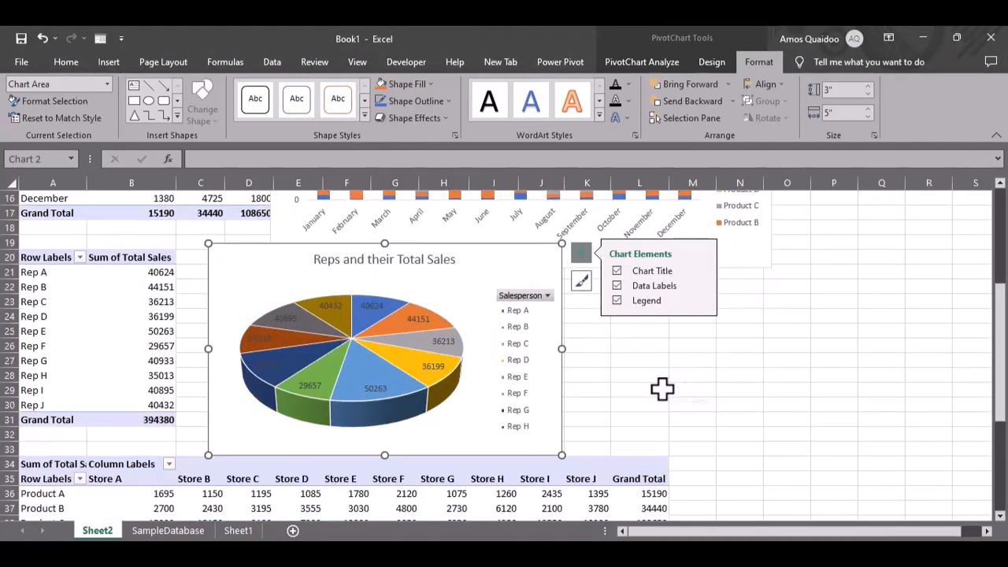
pyautogui.scroll(-3, 663, 387)
pyautogui.click(309, 405)
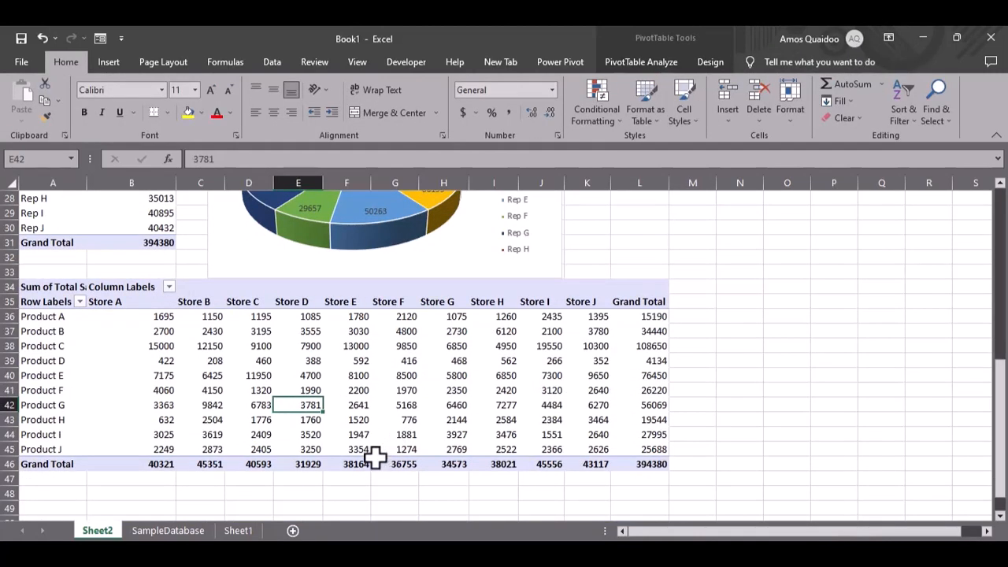
pyautogui.click(621, 62)
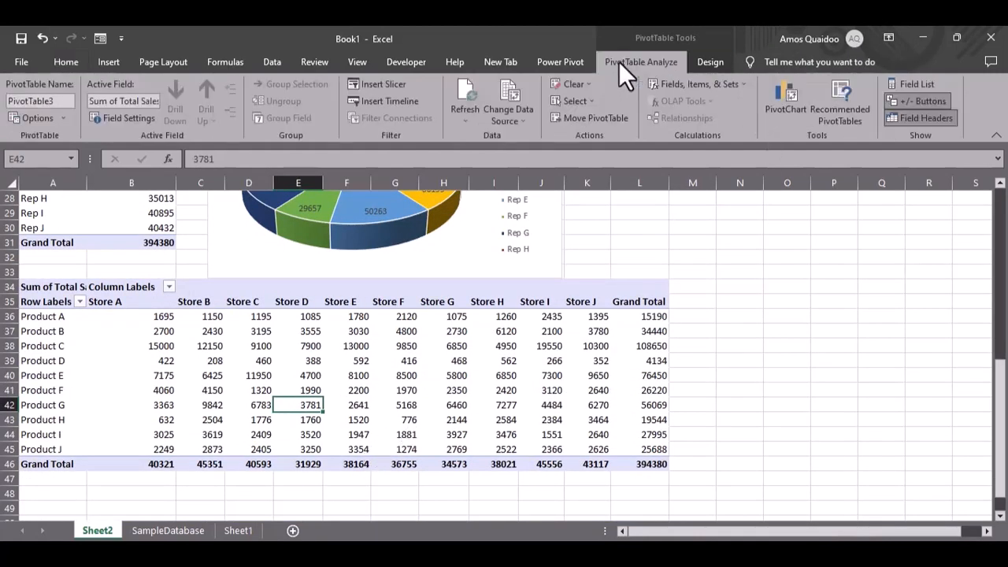
pyautogui.click(791, 87)
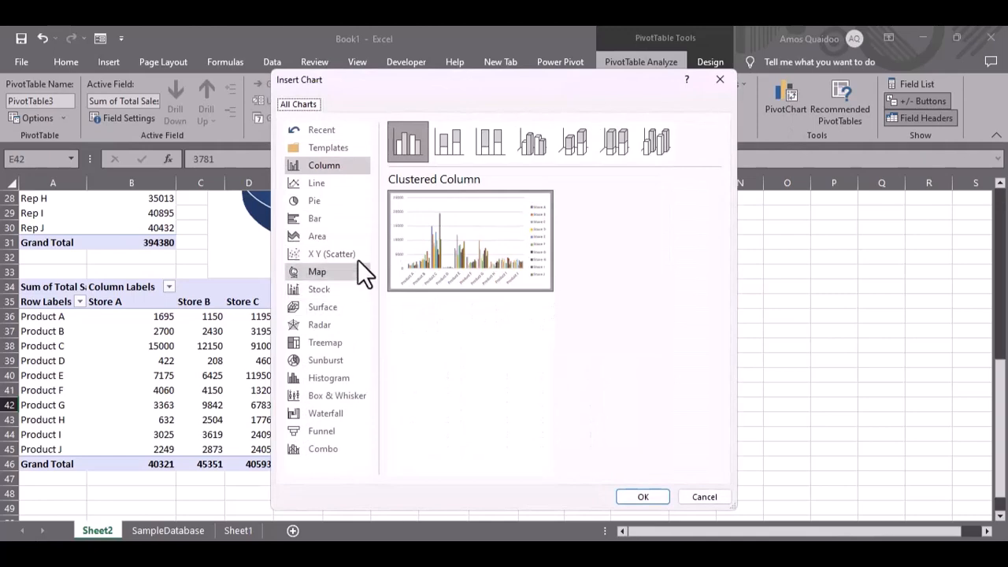
pyautogui.click(339, 216)
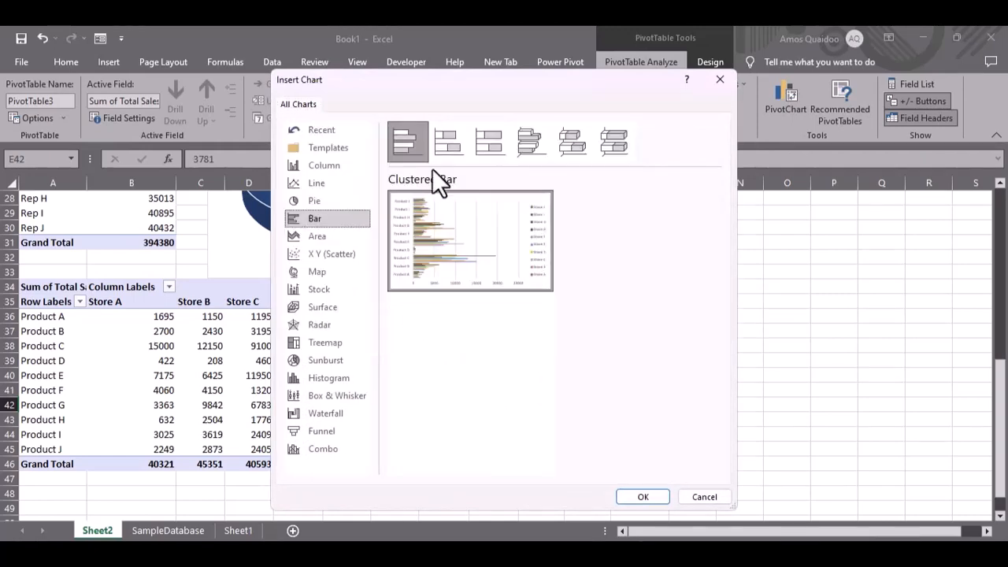
pyautogui.click(454, 133)
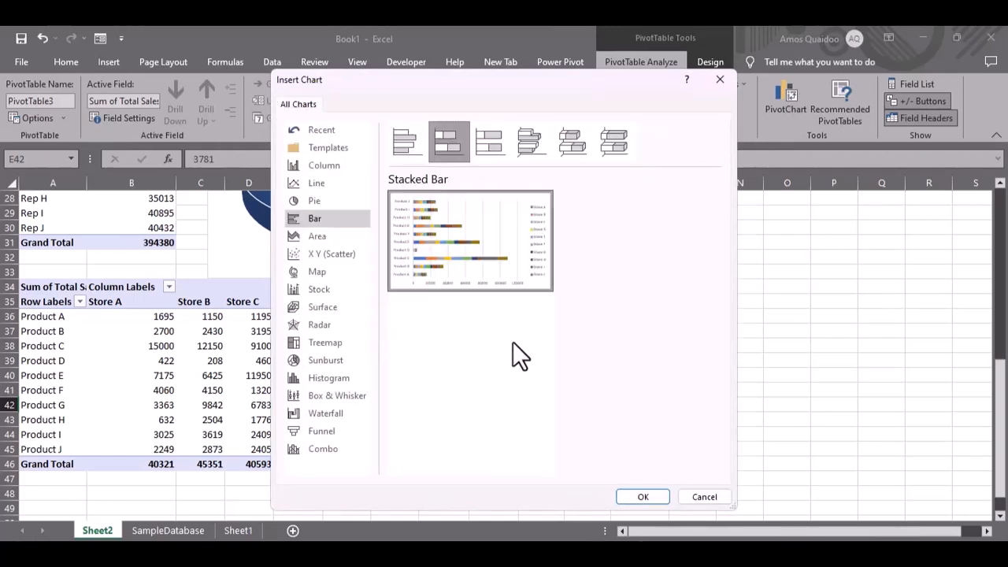
pyautogui.click(643, 496)
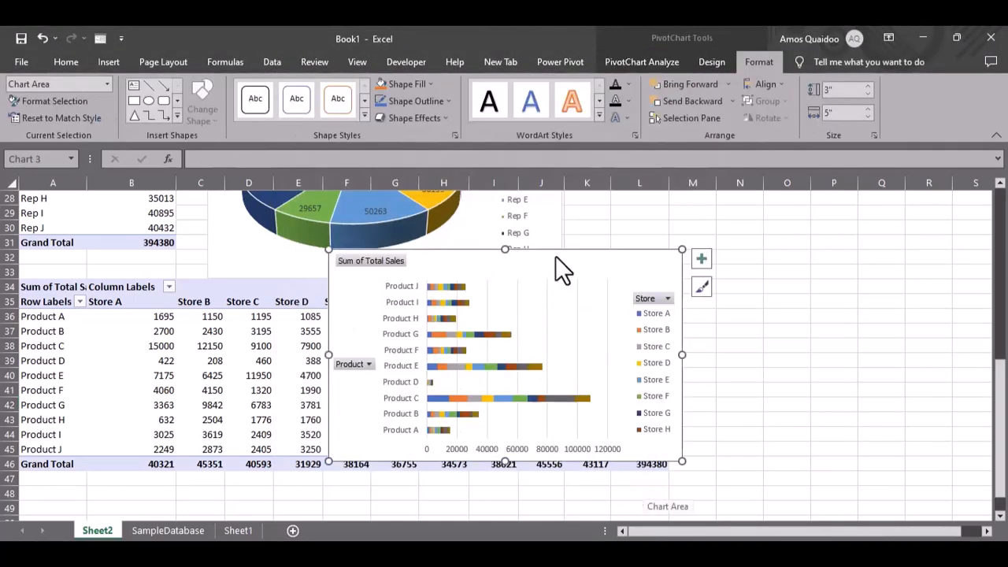
# - Move the stacked bar chart to the right of the Store I column, starting near row 33, and add a chart title
pyautogui.moveTo(556, 256); pyautogui.dragTo(792, 274)
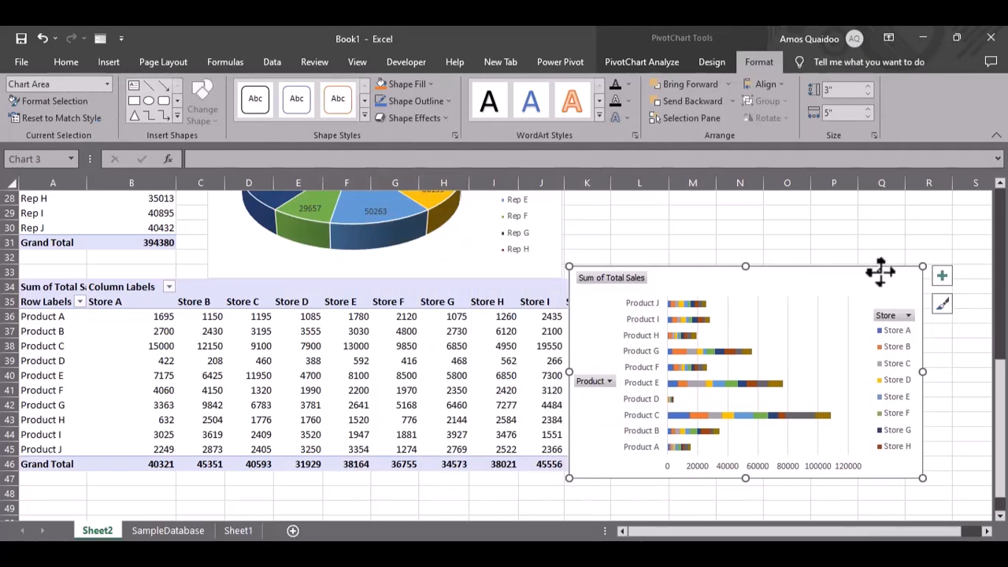
pyautogui.click(942, 275)
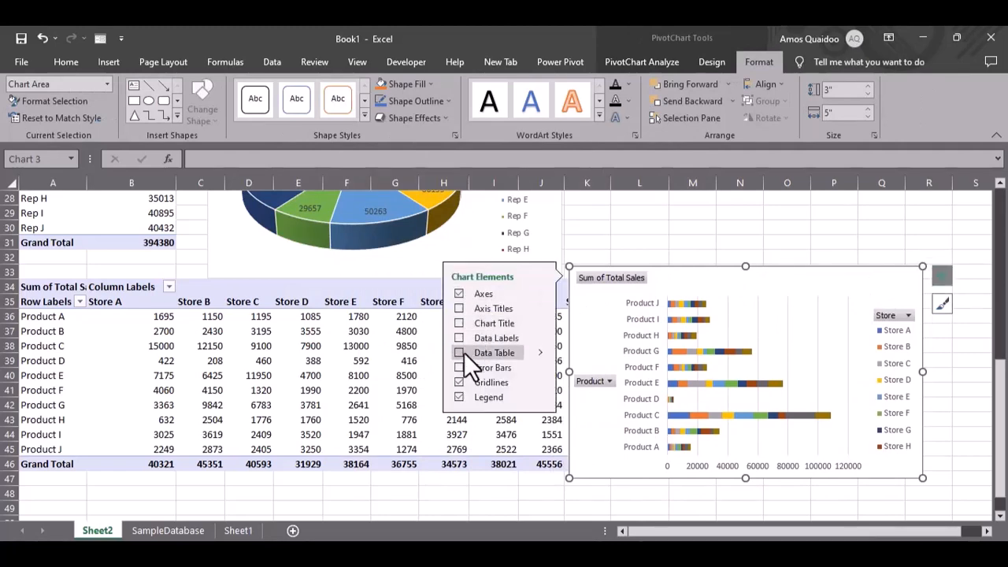
pyautogui.click(455, 322)
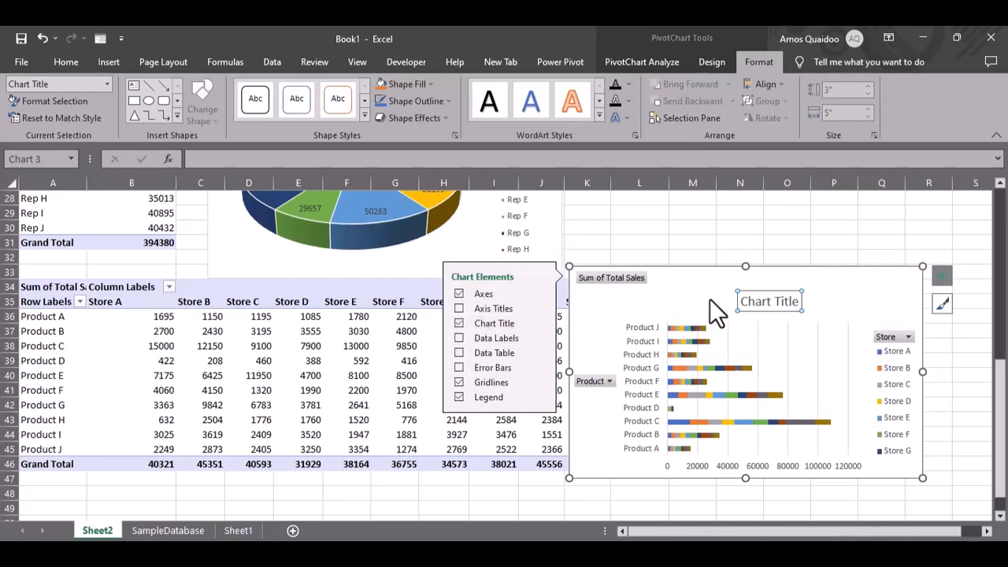
# - Hide the Sum of Total Sales value field button on the stacked bar chart
pyautogui.click(621, 277)
pyautogui.rightClick(621, 277)
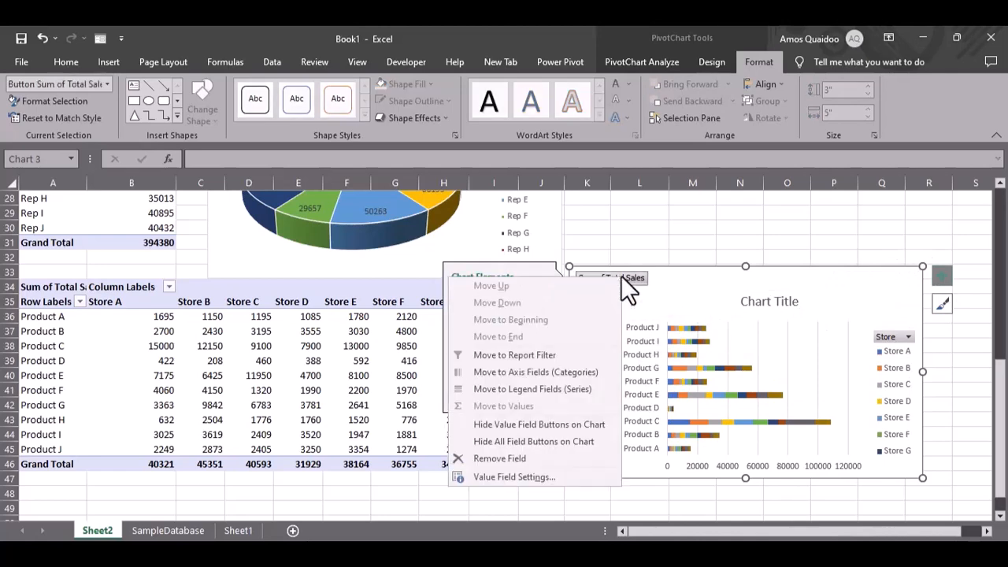
pyautogui.click(547, 424)
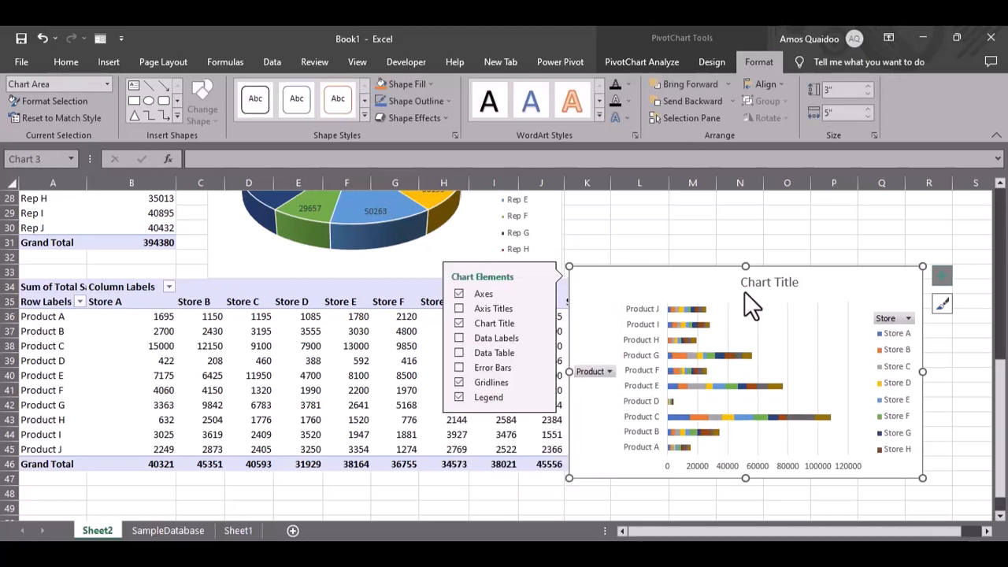
# - Move the stacked bar chart left and slightly up so it overlaps the PivotTable's columns from H onward
pyautogui.click(756, 285)
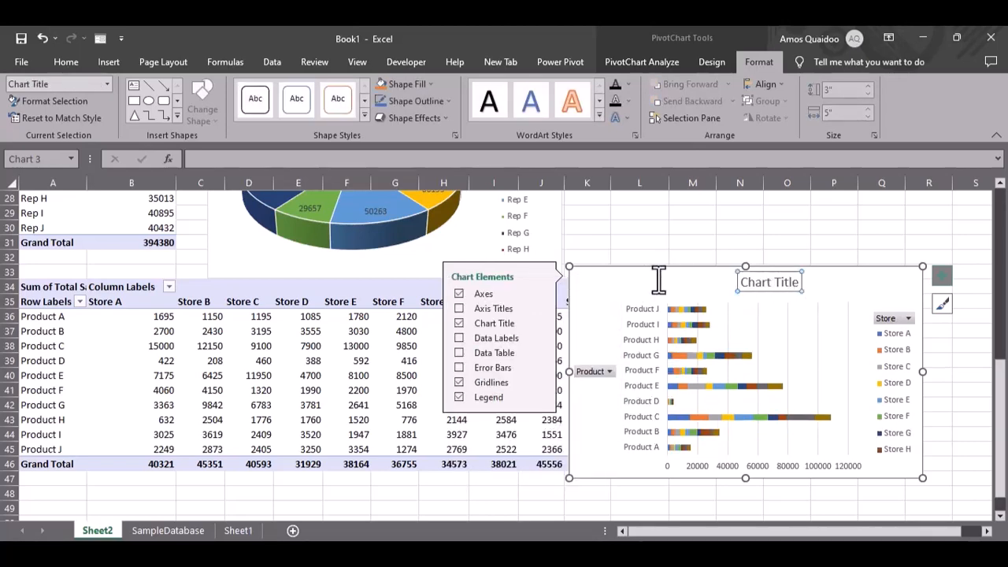
pyautogui.moveTo(659, 281)
pyautogui.mouseDown()
pyautogui.moveTo(716, 275)
pyautogui.moveTo(651, 269)
pyautogui.mouseUp()
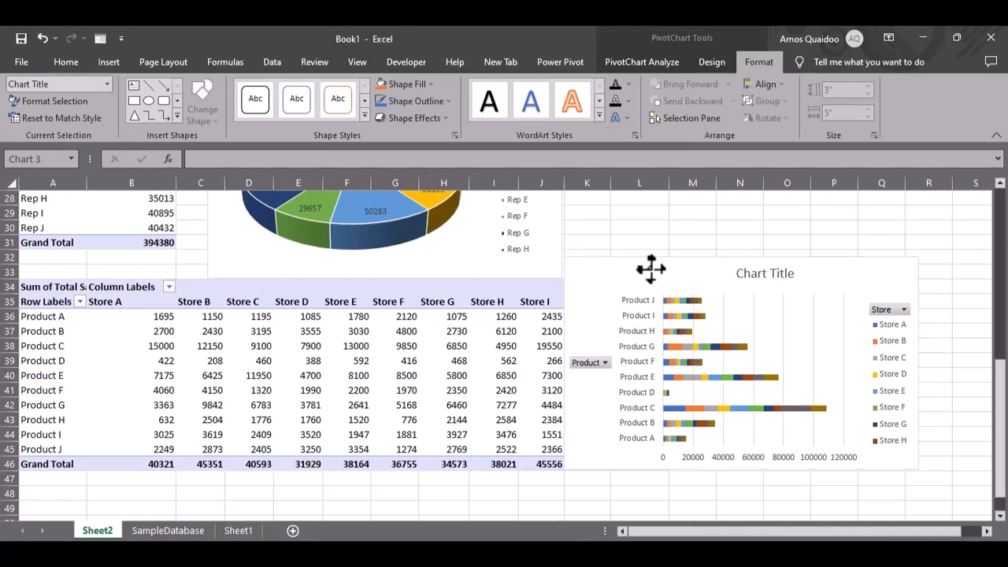
pyautogui.moveTo(651, 269); pyautogui.dragTo(543, 257)
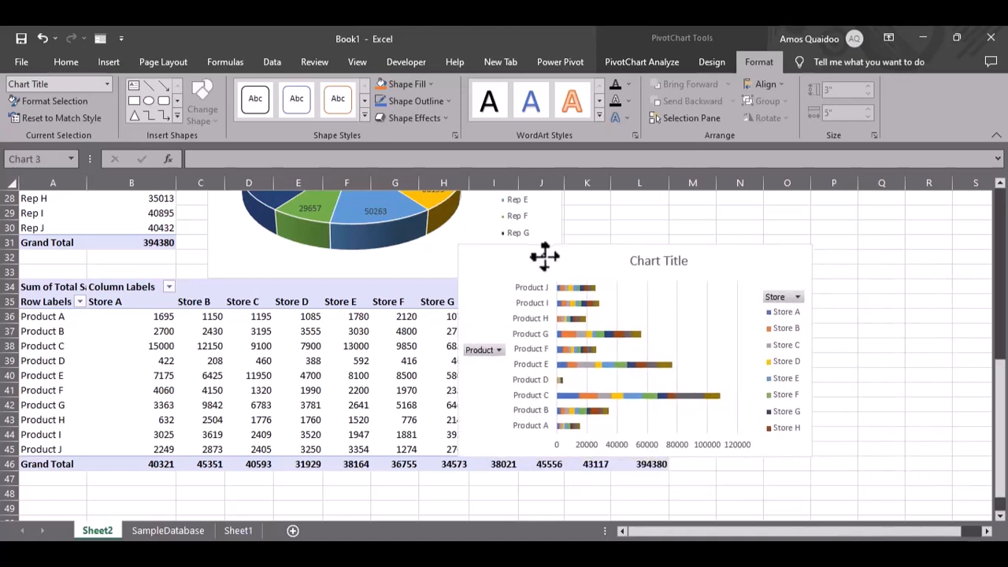
# - Replace the stacked bar chart's title text with "Stores Product Sales"
pyautogui.doubleClick(662, 258)
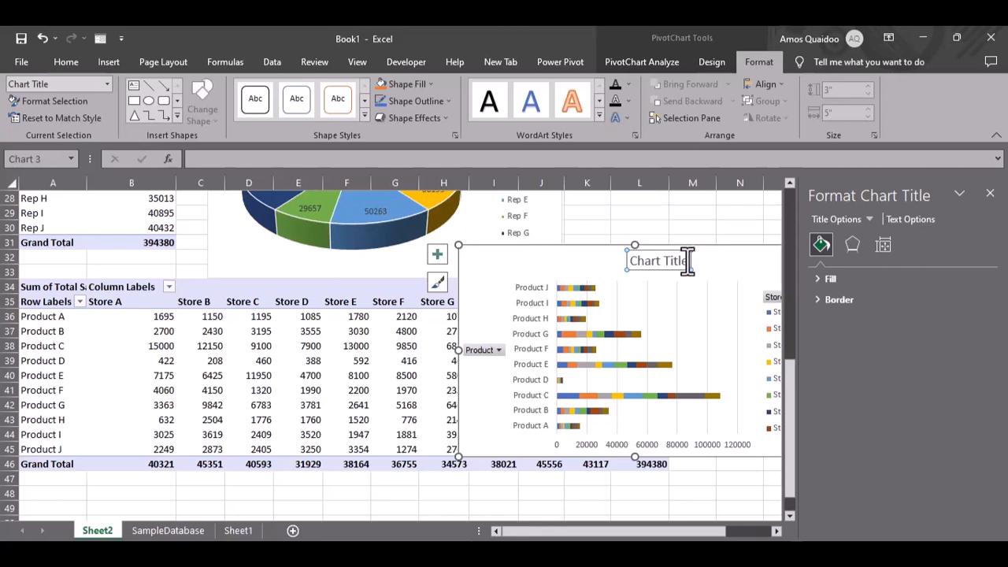
pyautogui.click(687, 263)
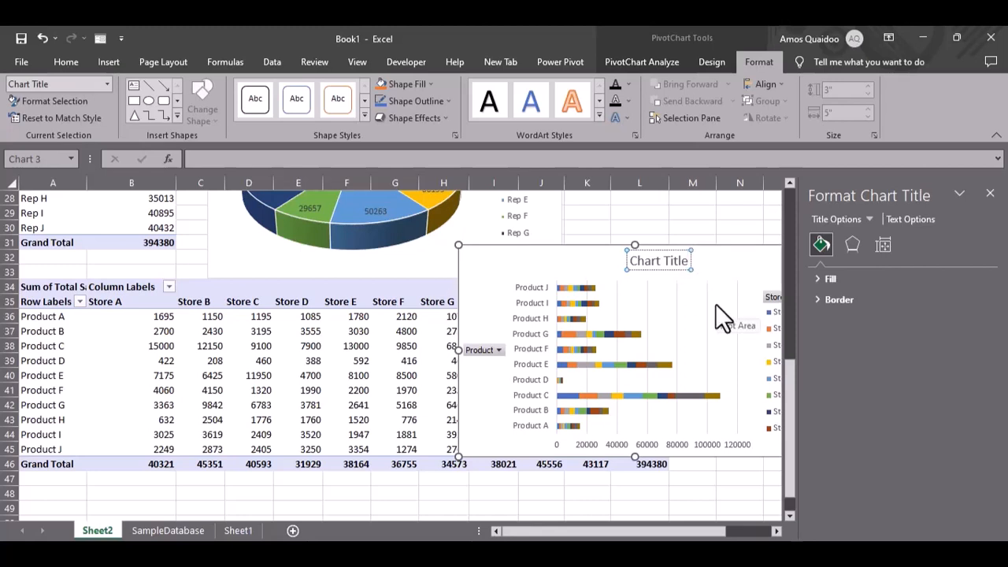
pyautogui.press('BackSpace')
pyautogui.press('BackSpace')
pyautogui.press('BackSpace')
pyautogui.press('BackSpace')
pyautogui.press('BackSpace')
pyautogui.press('BackSpace')
pyautogui.press('BackSpace')
pyautogui.press('BackSpace')
pyautogui.press('BackSpace')
pyautogui.press('BackSpace')
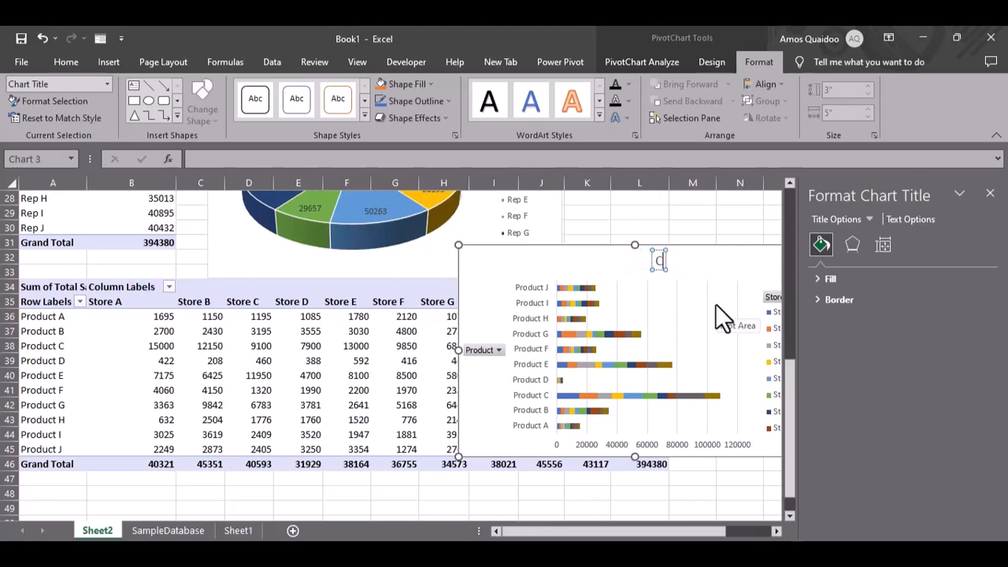
pyautogui.press('BackSpace')
pyautogui.write('Stores')
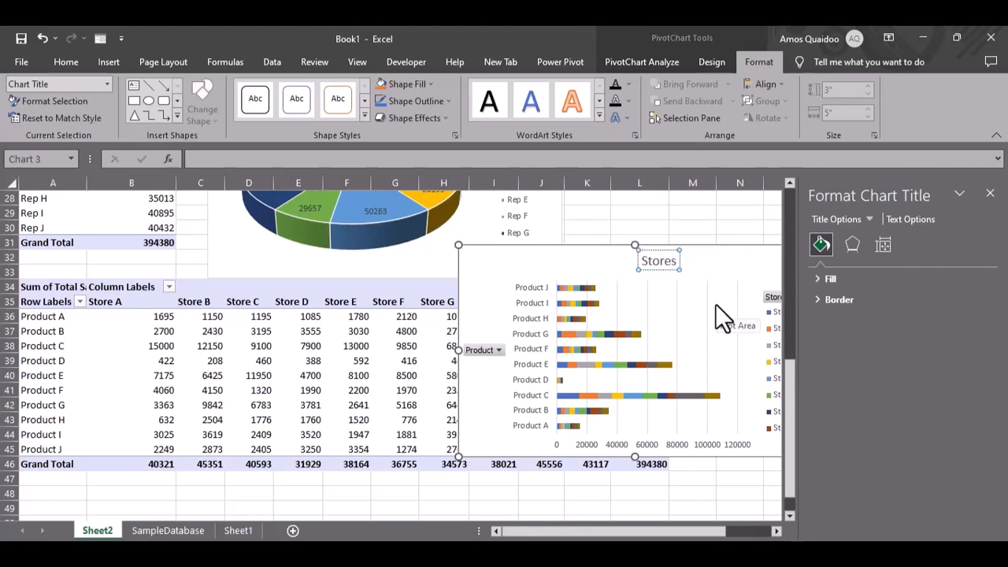
pyautogui.write(' Pr')
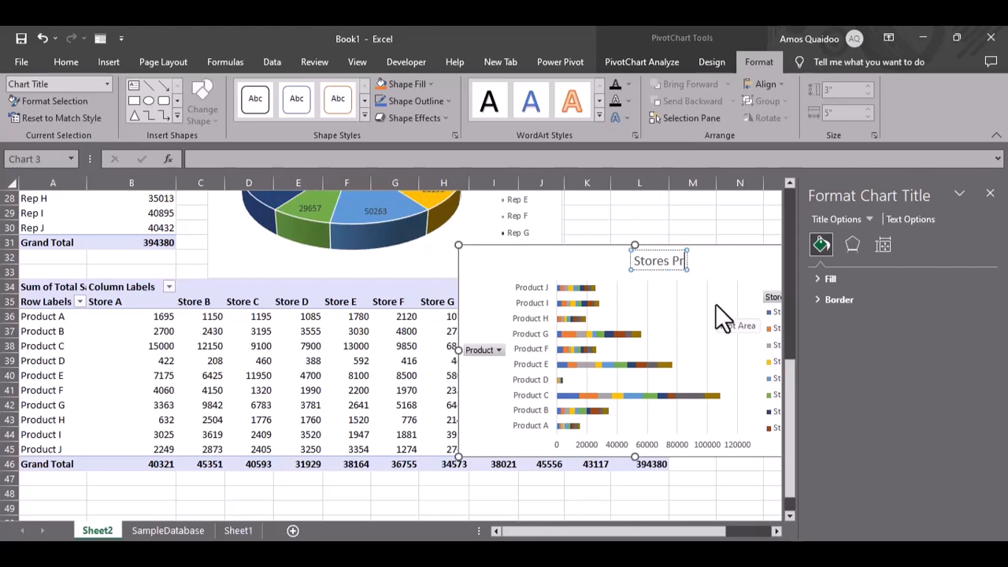
pyautogui.write('oduct')
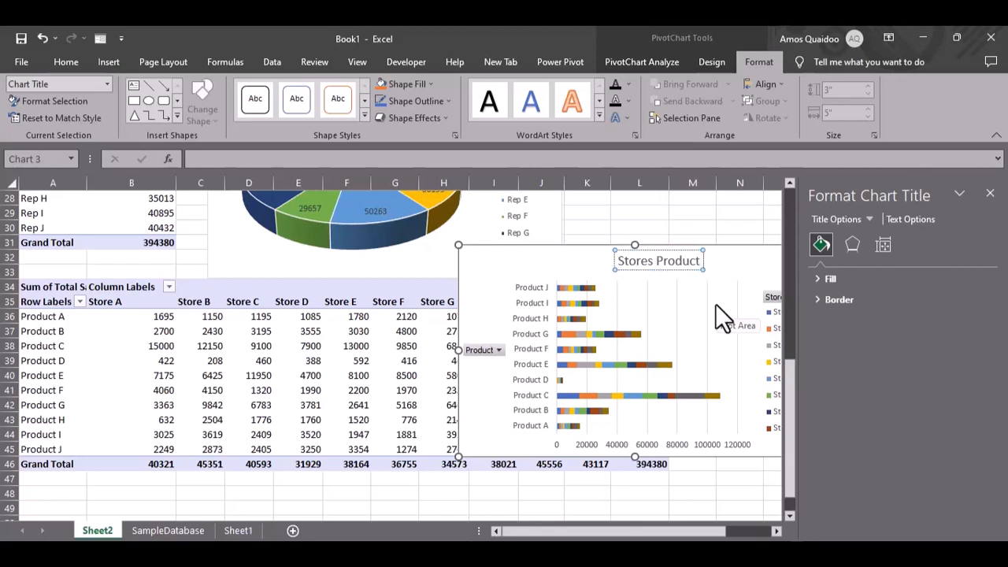
pyautogui.write(' Sales')
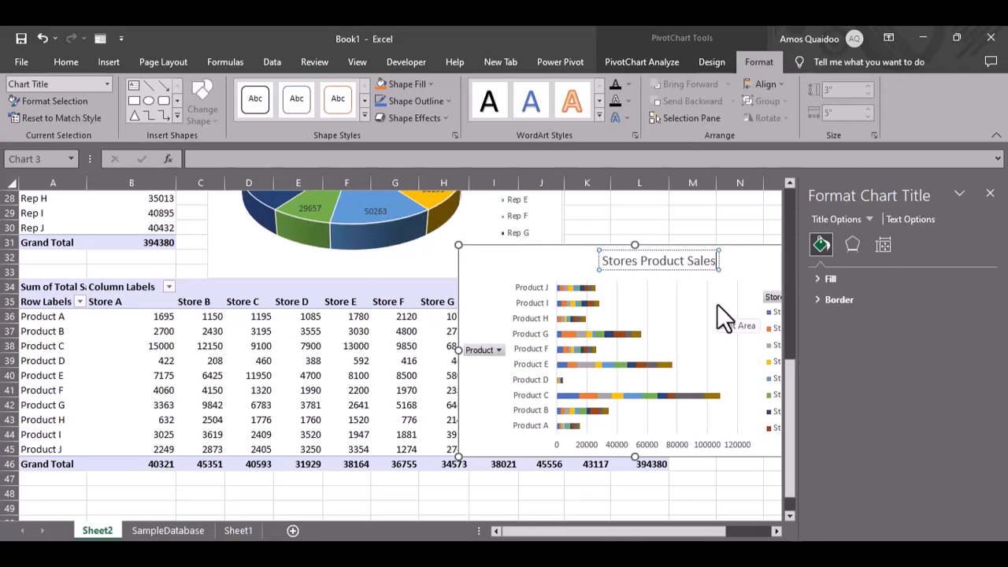
# - Close the Format Chart Title pane and move the bar chart right, clear of the PivotTable's Store I column
pyautogui.click(753, 280)
pyautogui.click(990, 193)
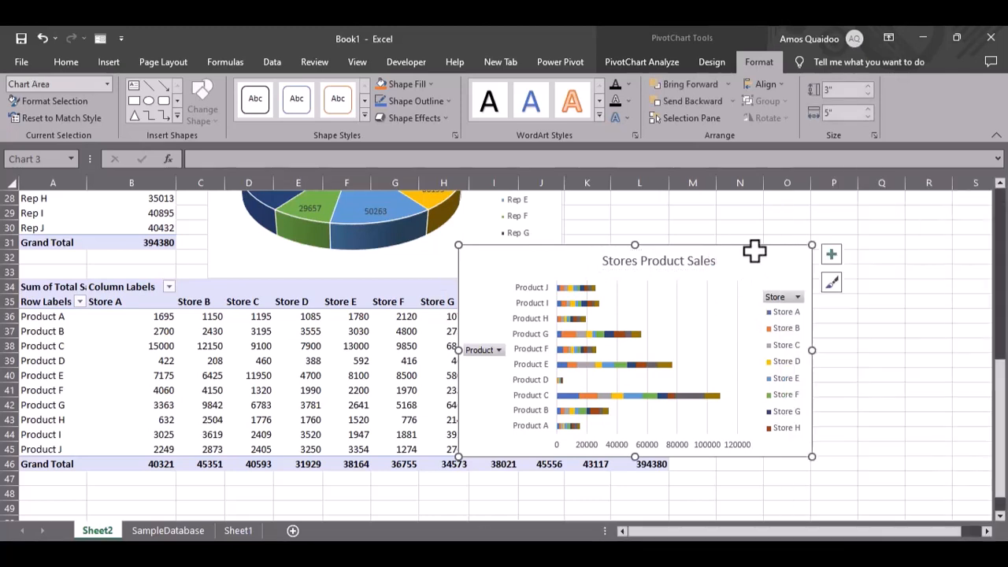
pyautogui.moveTo(731, 253); pyautogui.dragTo(845, 256)
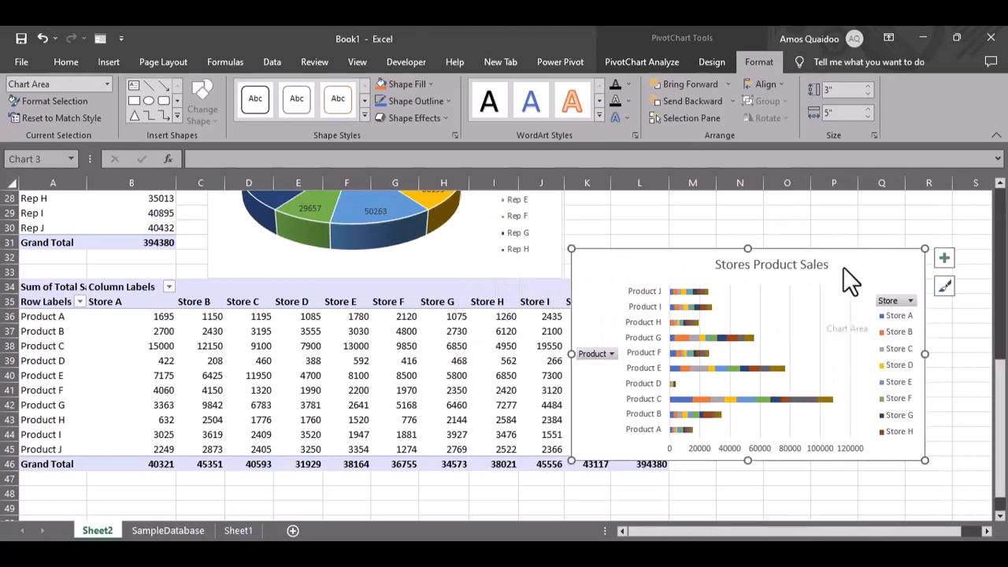
# - Rename the empty Sheet1 as DashBoard
pyautogui.click(238, 530)
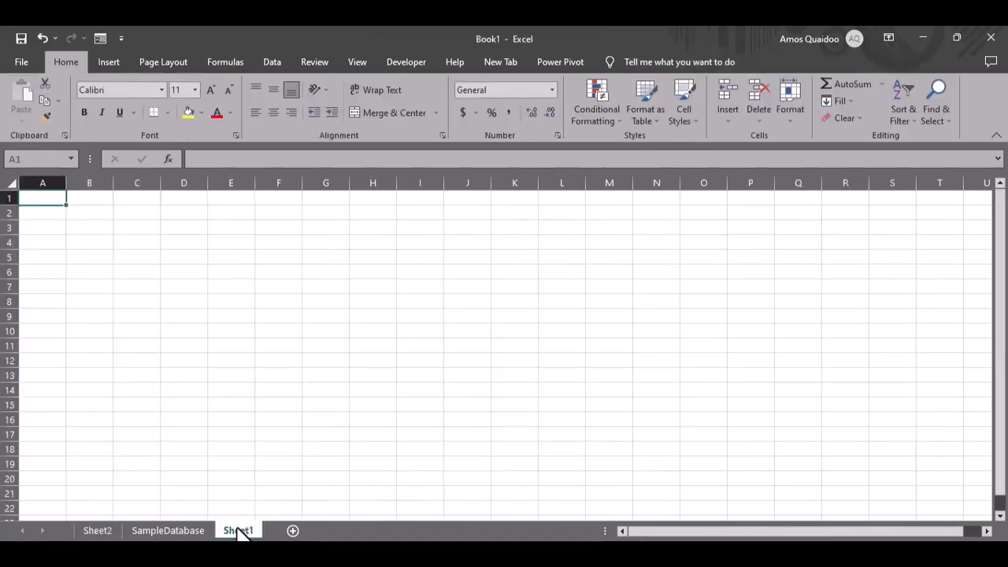
pyautogui.rightClick(238, 530)
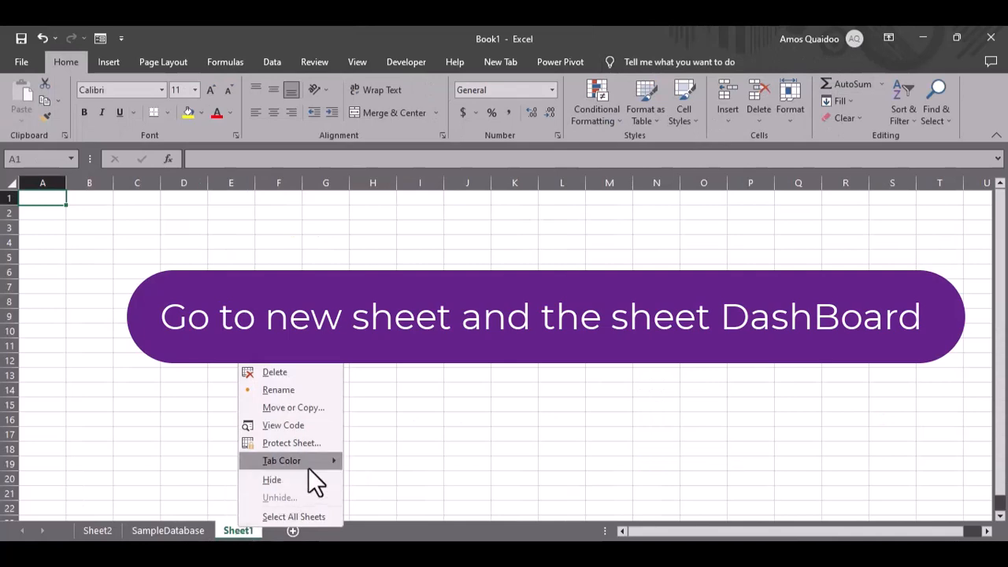
pyautogui.click(296, 391)
pyautogui.press('BackSpace')
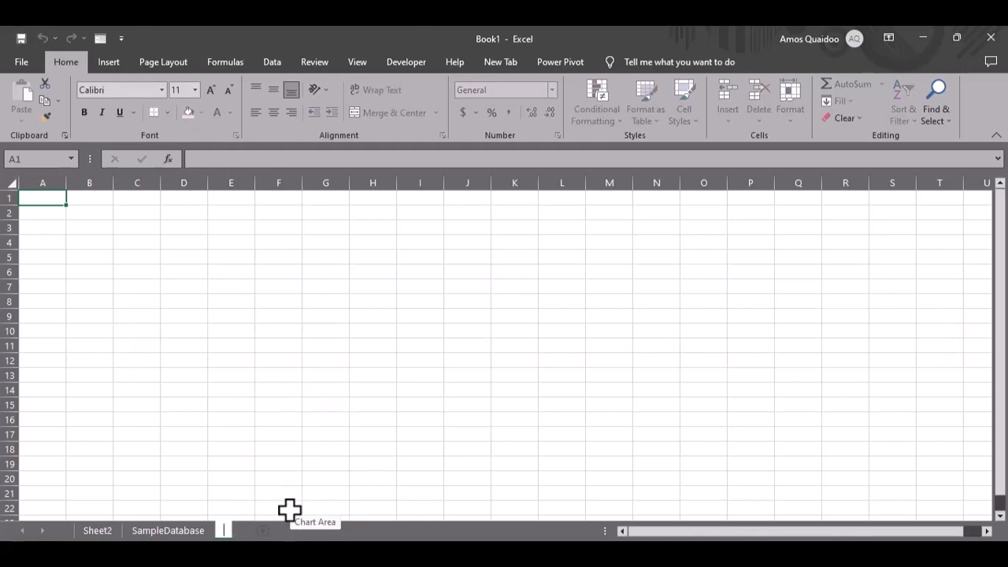
pyautogui.write('DashBoard')
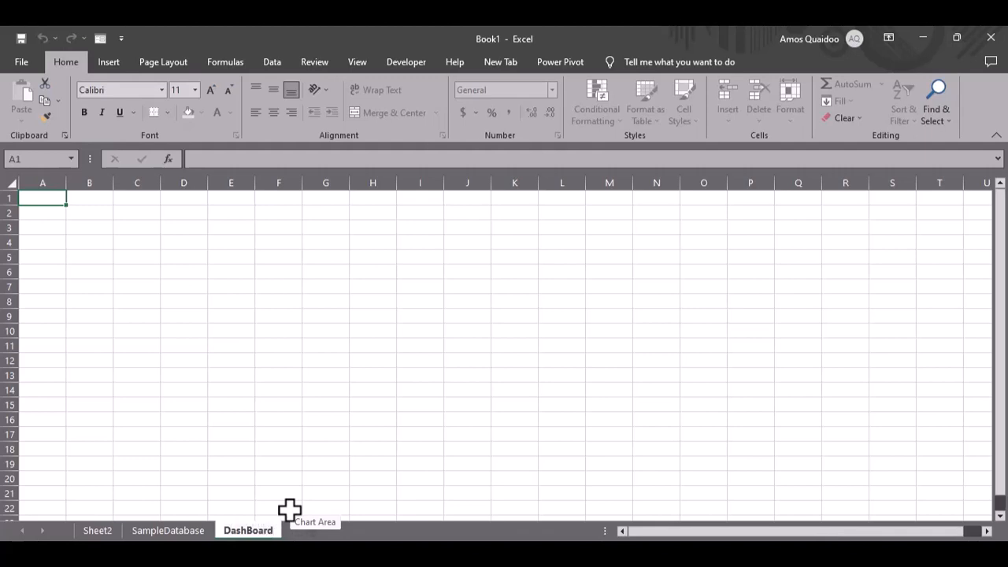
pyautogui.click(276, 477)
# - Select all cells on the DashBoard sheet and turn off its gridlines
pyautogui.click(47, 211)
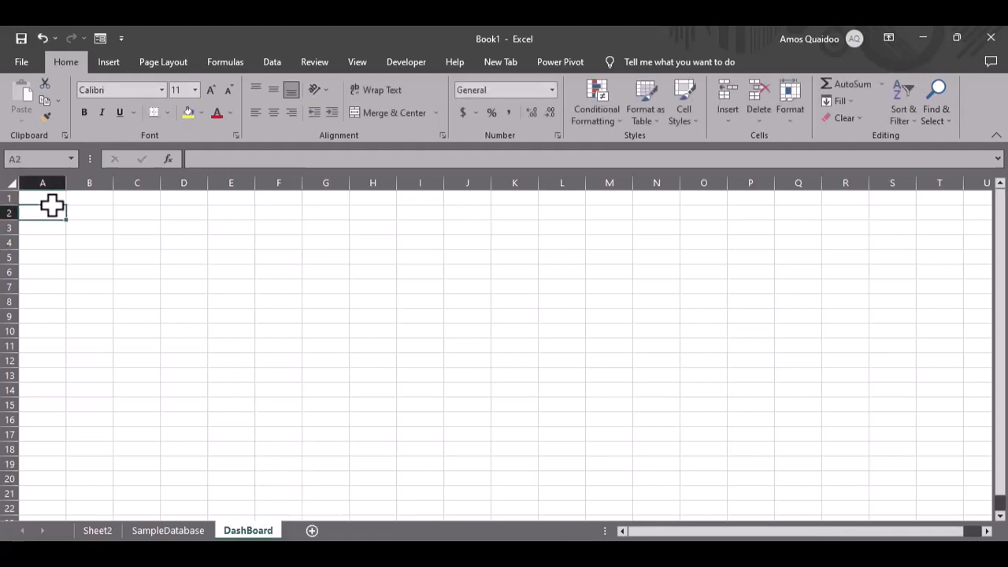
pyautogui.hotkey('ctrl', 'a')
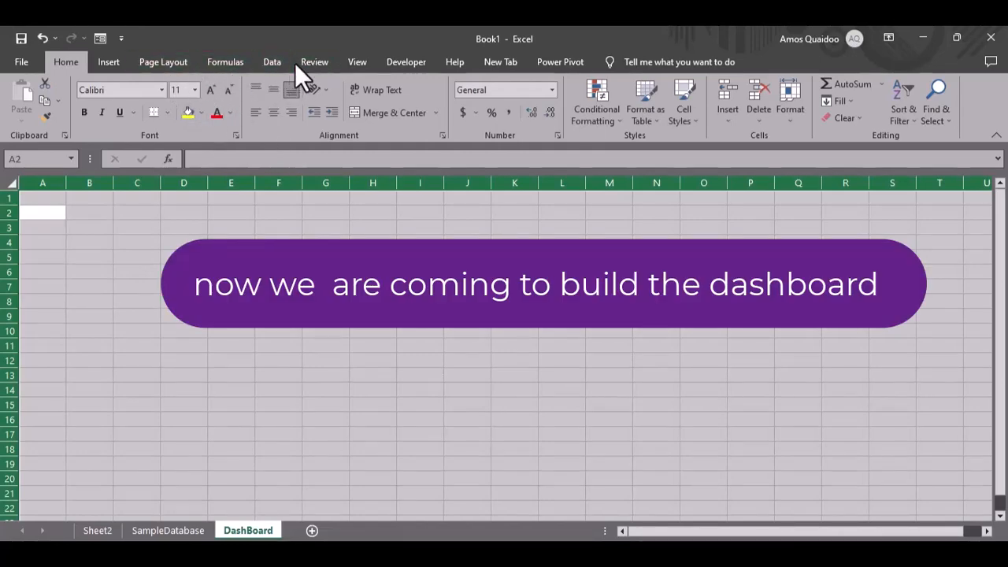
pyautogui.click(359, 62)
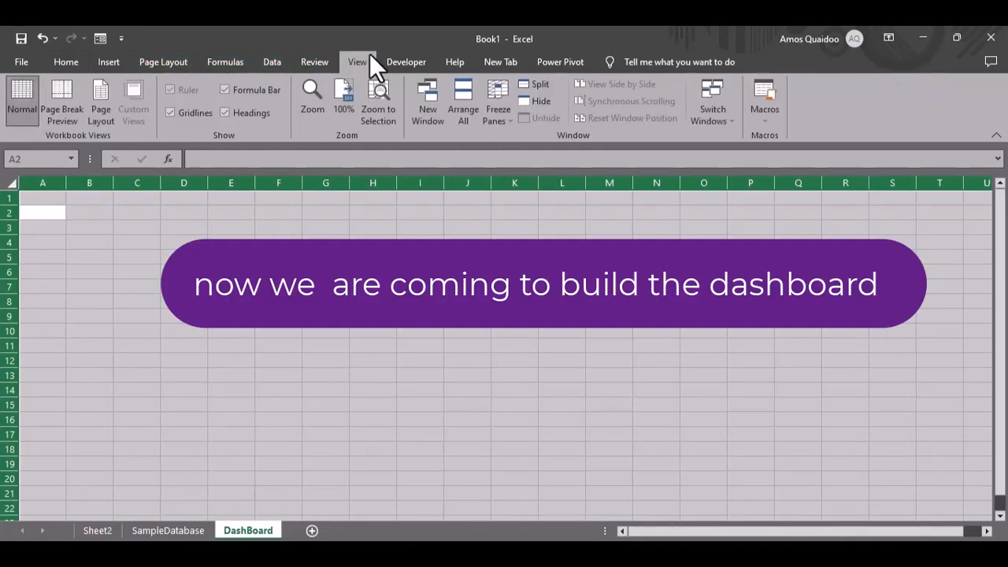
pyautogui.click(169, 113)
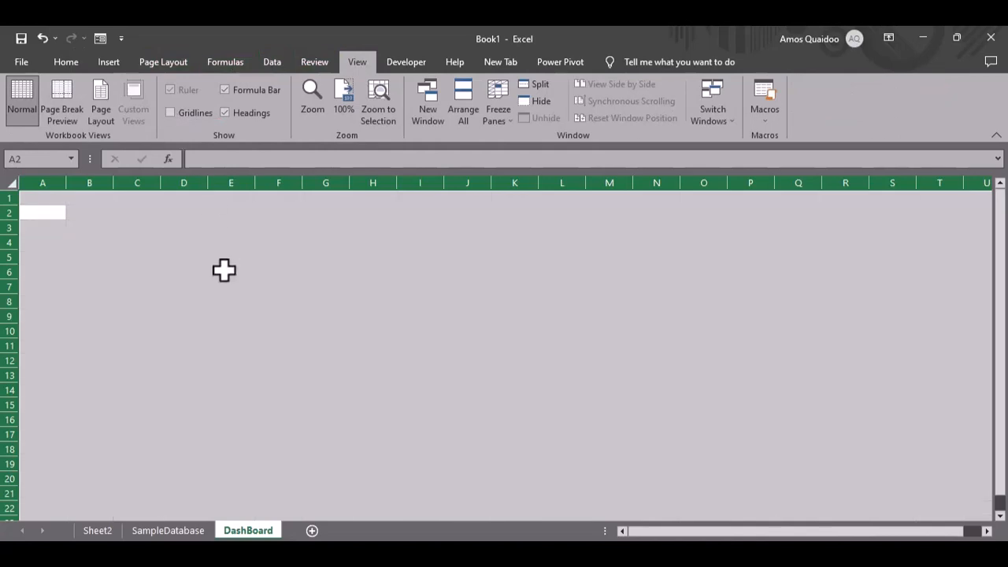
pyautogui.click(226, 272)
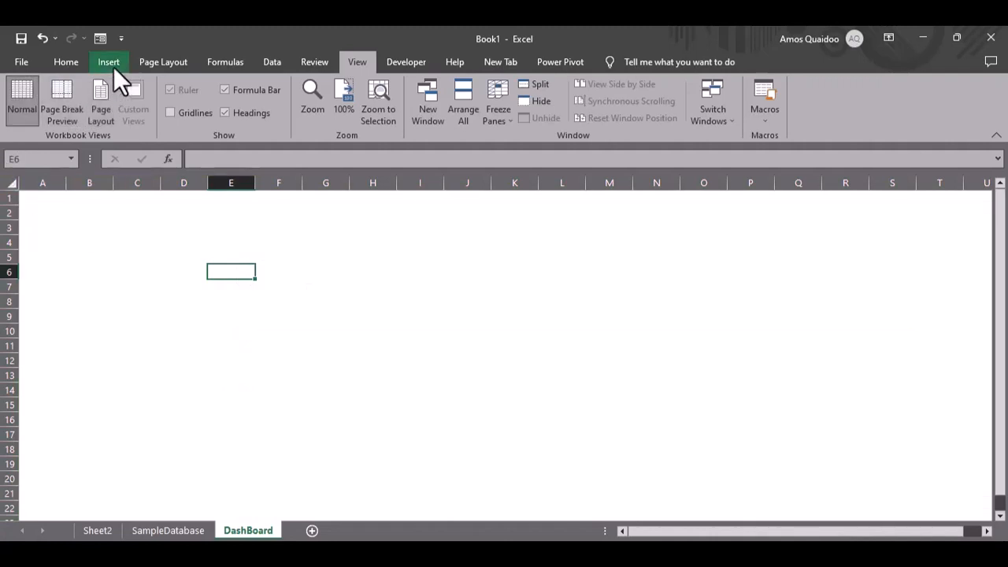
# - Draw a rounded rectangle about 0.5" high and 6.63" wide and position it across columns D to M in rows 1 to 3
pyautogui.click(113, 67)
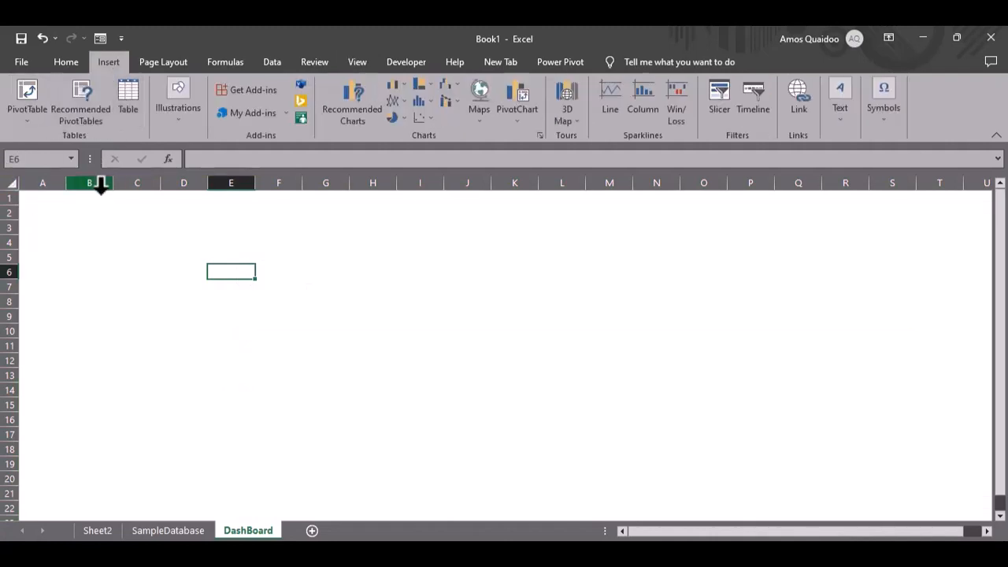
pyautogui.click(73, 61)
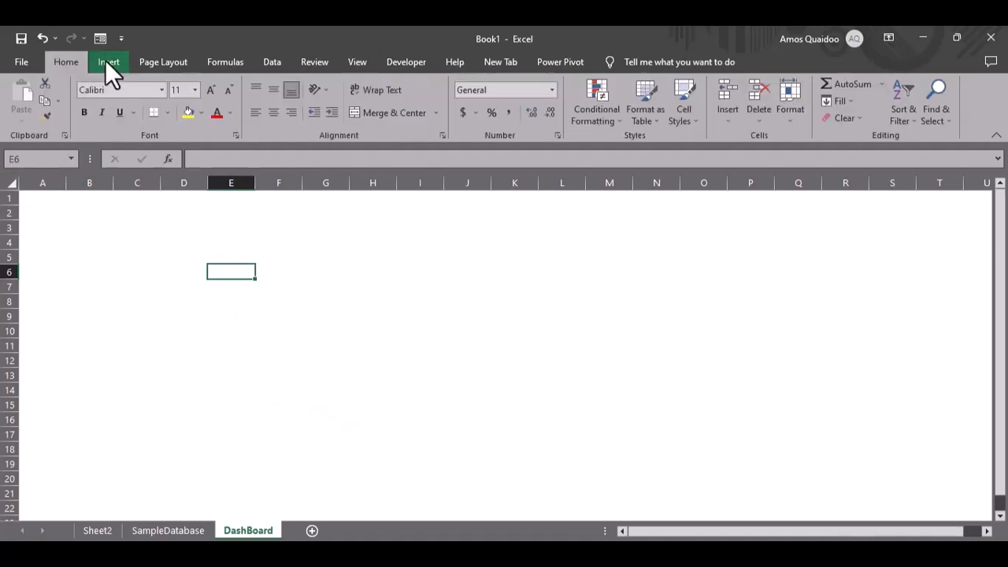
pyautogui.click(108, 63)
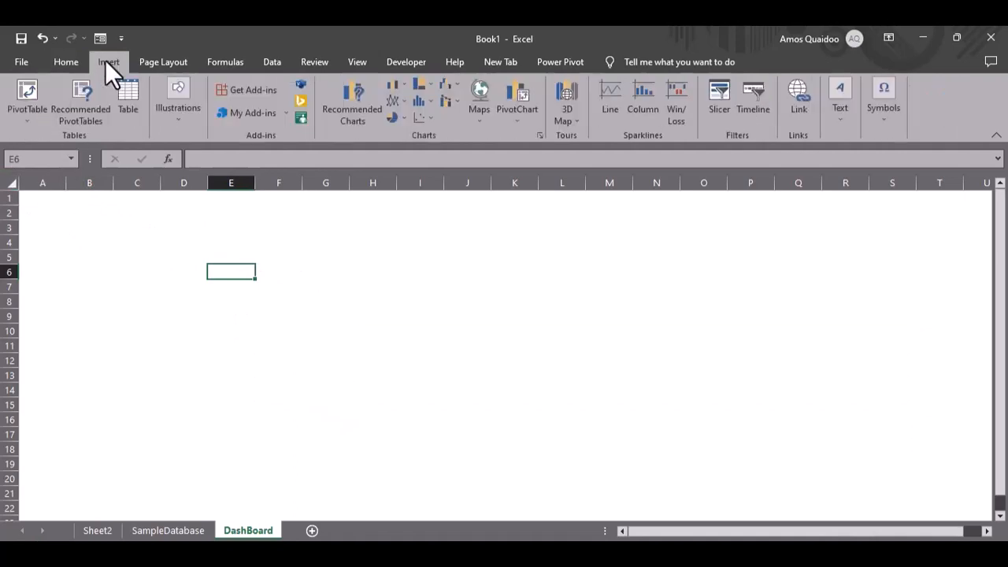
pyautogui.click(178, 111)
pyautogui.click(206, 179)
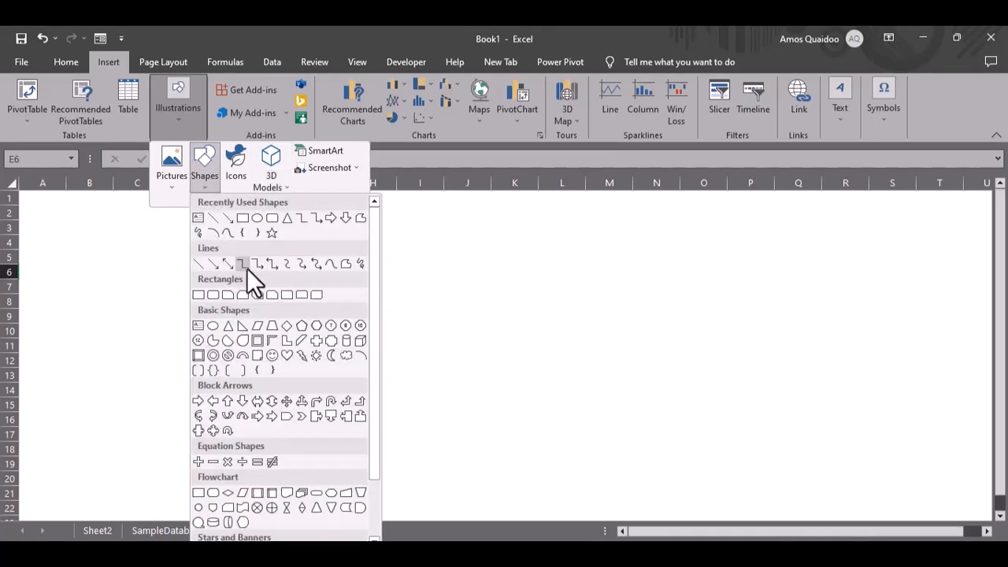
pyautogui.click(271, 218)
pyautogui.moveTo(114, 207); pyautogui.dragTo(583, 242)
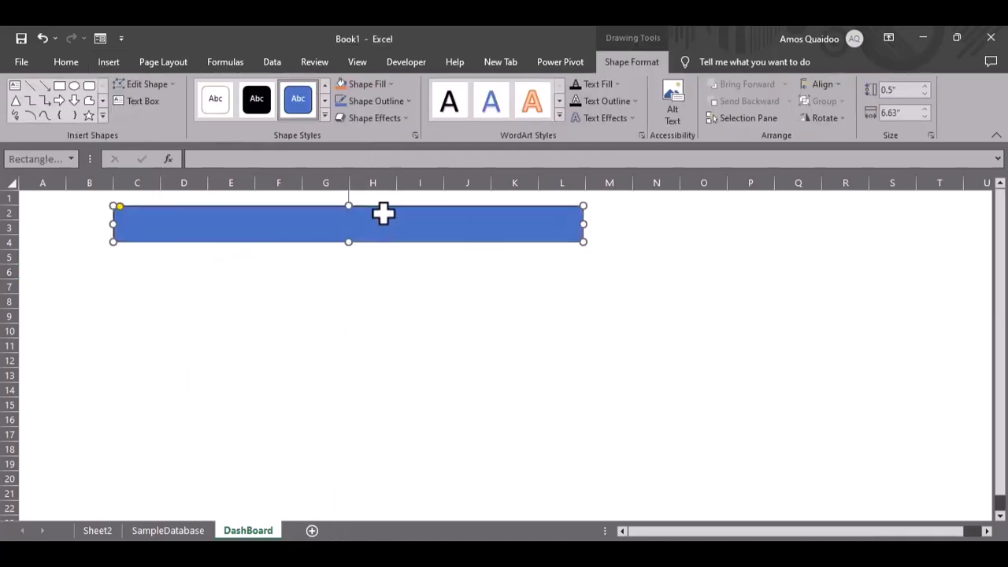
pyautogui.moveTo(376, 207); pyautogui.dragTo(433, 197)
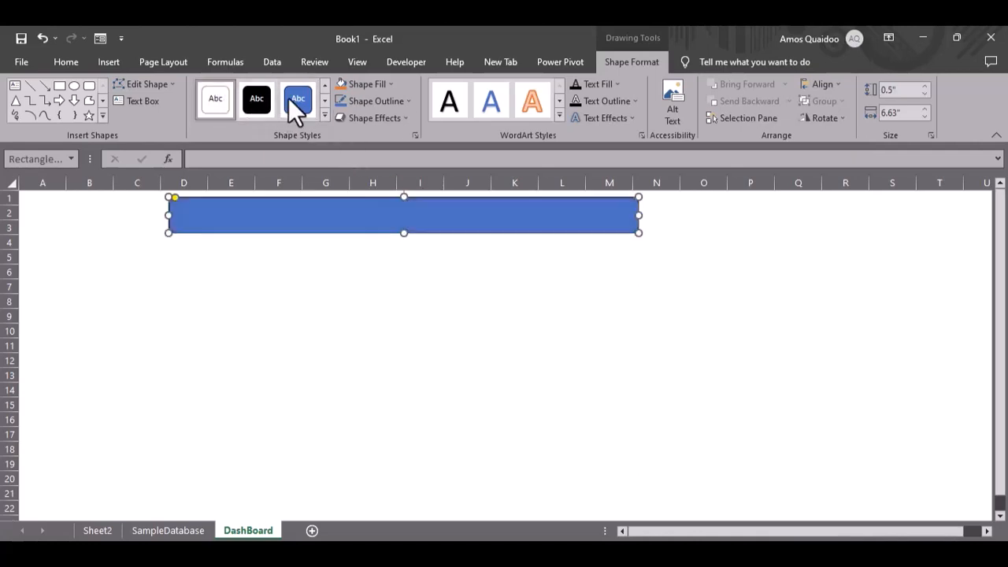
# - Apply the solid black theme style to the banner rectangle and look through the other theme styles without choosing one
pyautogui.click(256, 98)
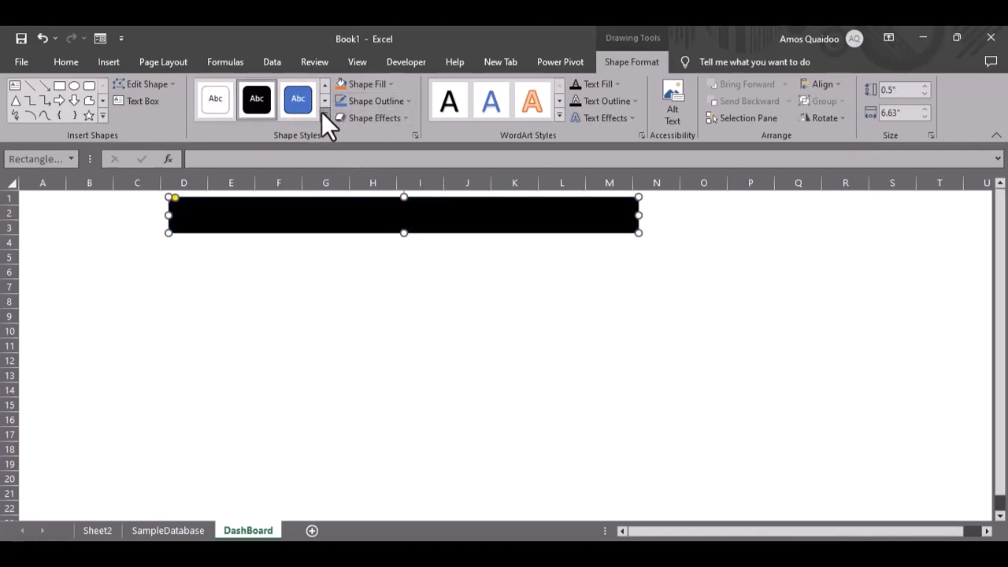
pyautogui.click(324, 115)
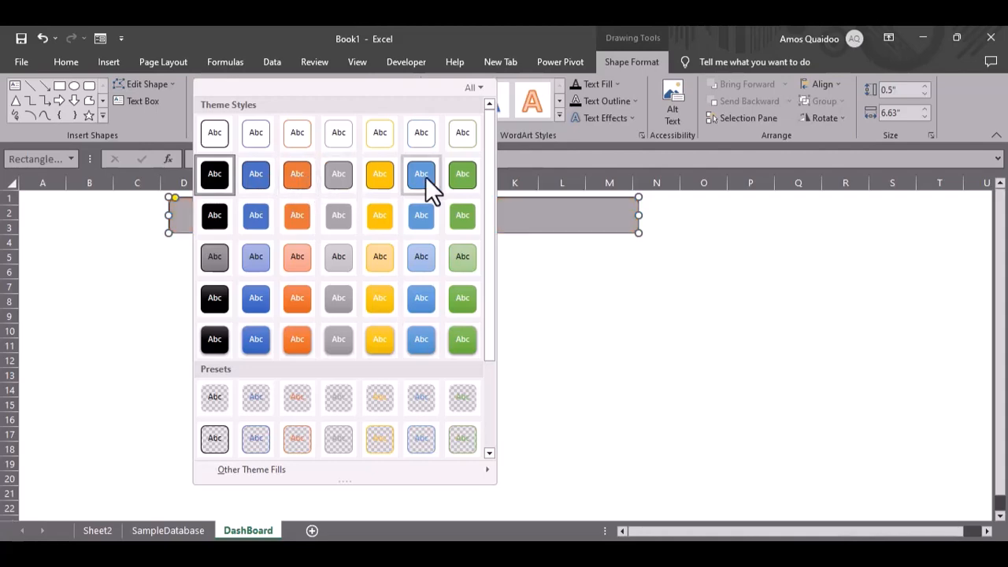
pyautogui.click(505, 244)
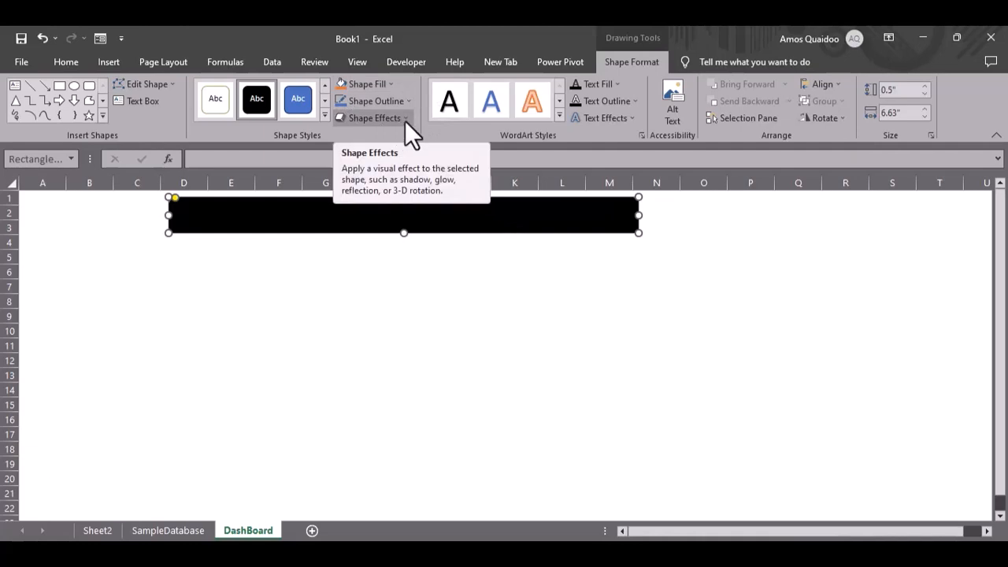
# - Fill the banner rectangle with a near-white theme colour and enter the text DASHBOARD FOR KK STORE in it
pyautogui.click(395, 83)
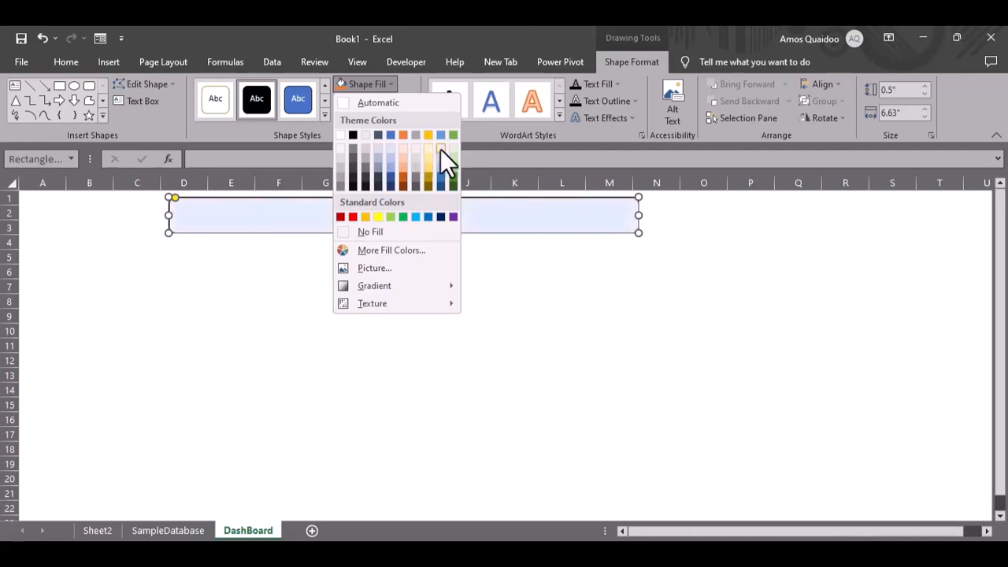
pyautogui.click(340, 144)
pyautogui.rightClick(368, 208)
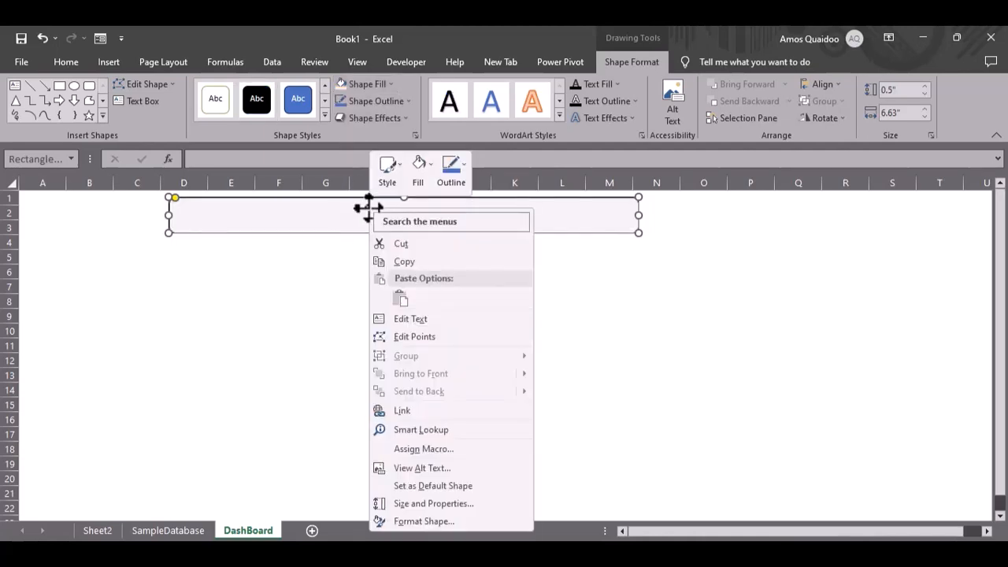
pyautogui.click(424, 319)
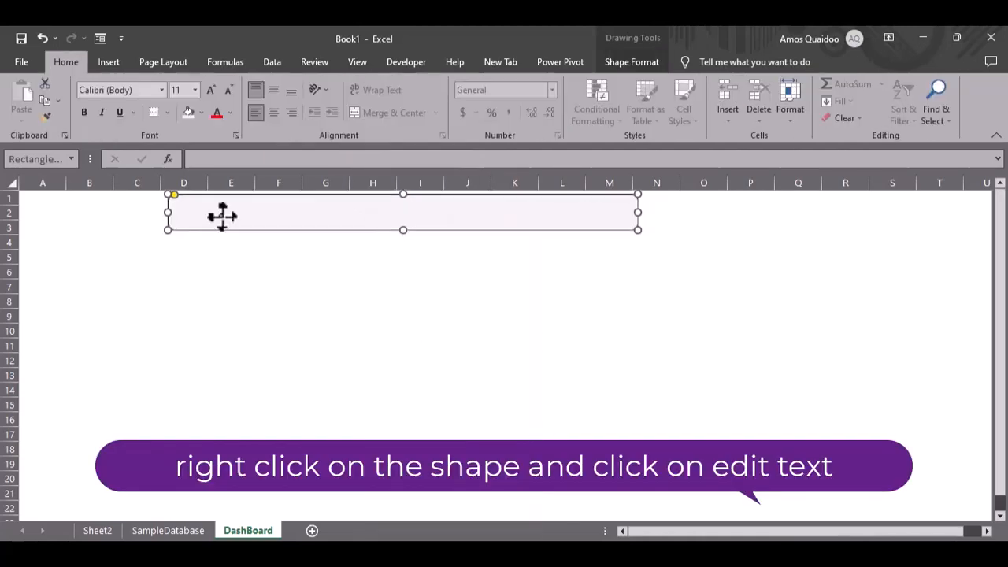
pyautogui.rightClick(222, 216)
pyautogui.click(303, 324)
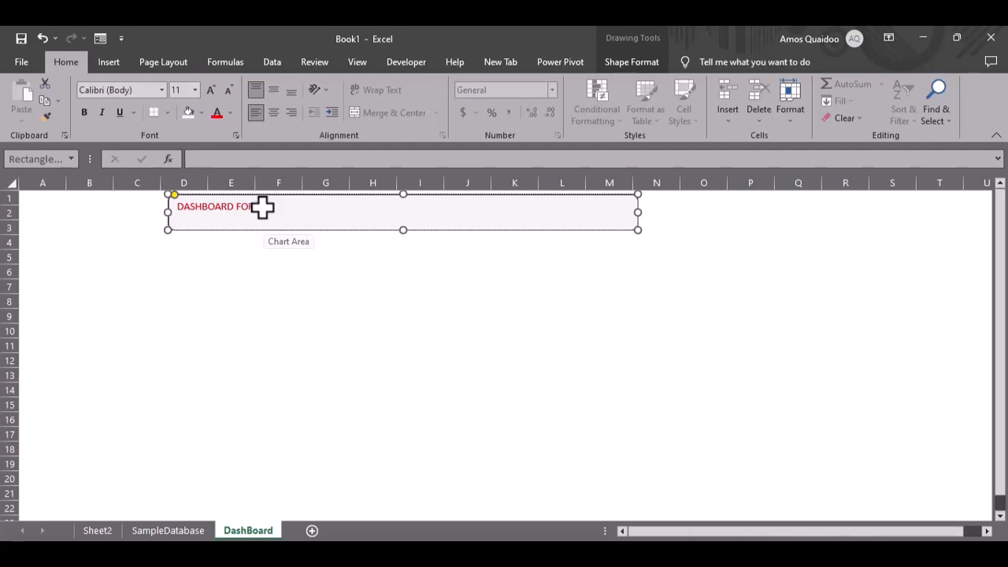
pyautogui.press('capslock')
pyautogui.write('K')
pyautogui.press('capslock')
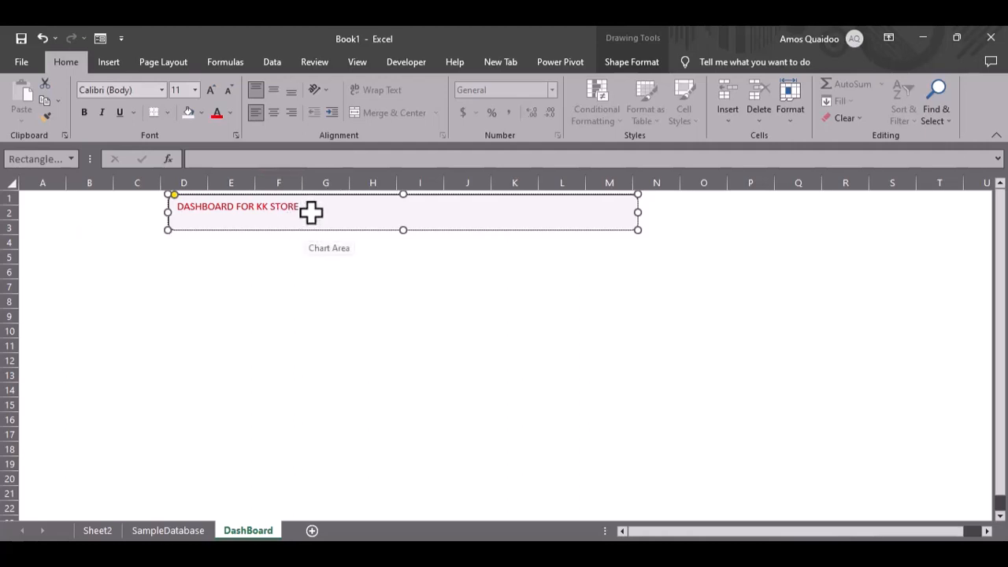
# - Make the whole banner text black and enlarge it to 24 pt
pyautogui.tripleClick(265, 213)
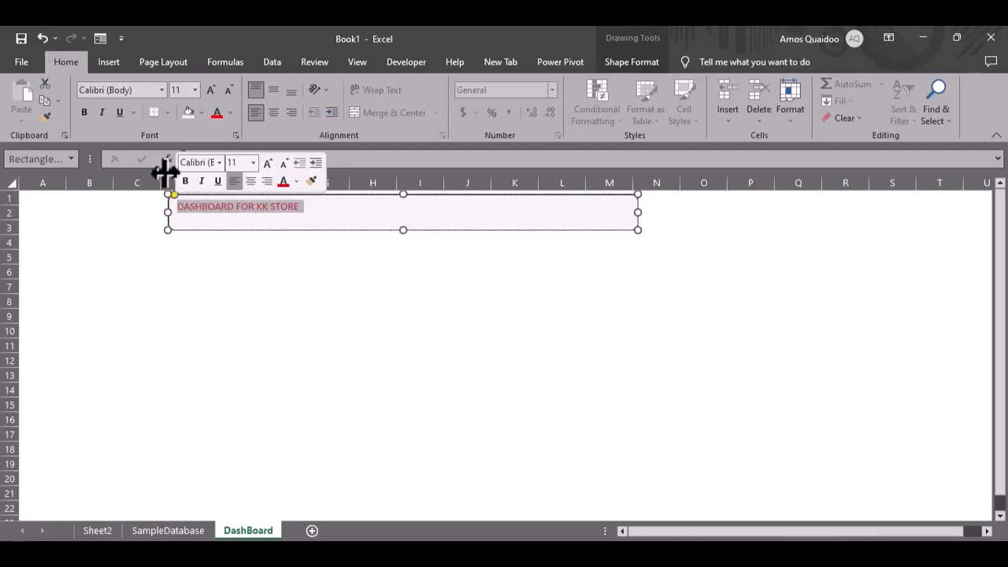
pyautogui.click(230, 112)
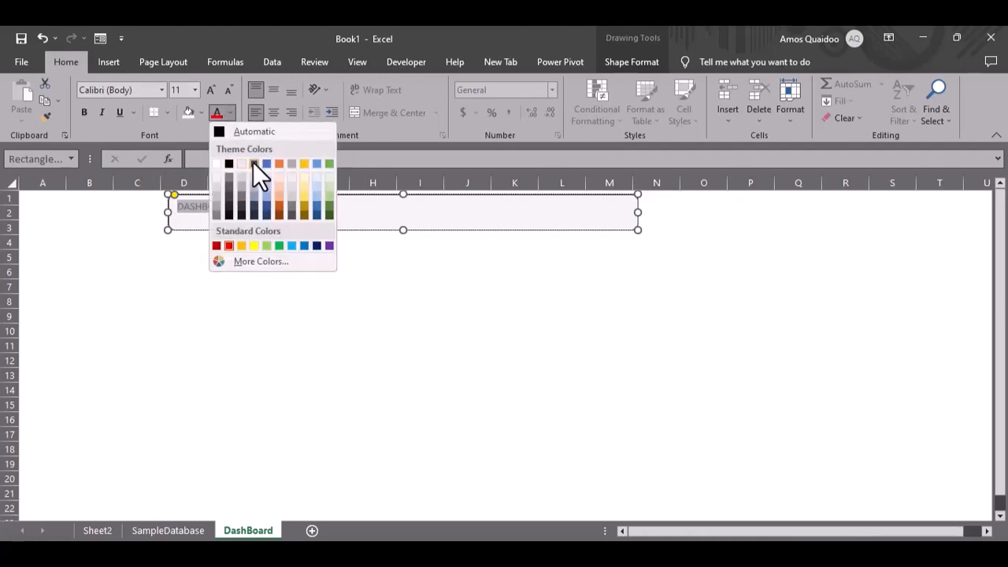
pyautogui.click(228, 163)
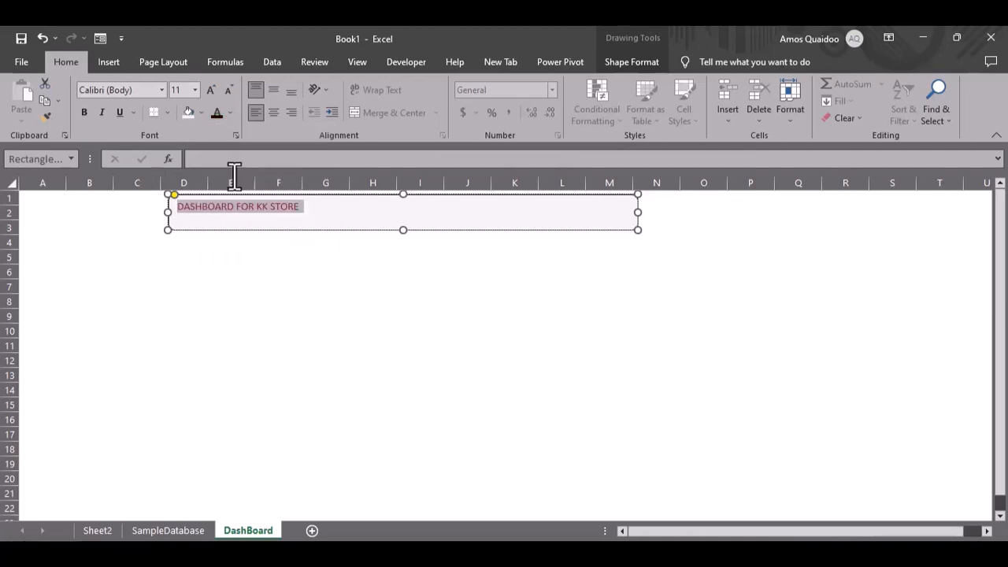
pyautogui.click(211, 90)
pyautogui.click(210, 91)
pyautogui.click(210, 91)
pyautogui.click(210, 90)
pyautogui.click(211, 90)
pyautogui.click(210, 90)
pyautogui.click(210, 90)
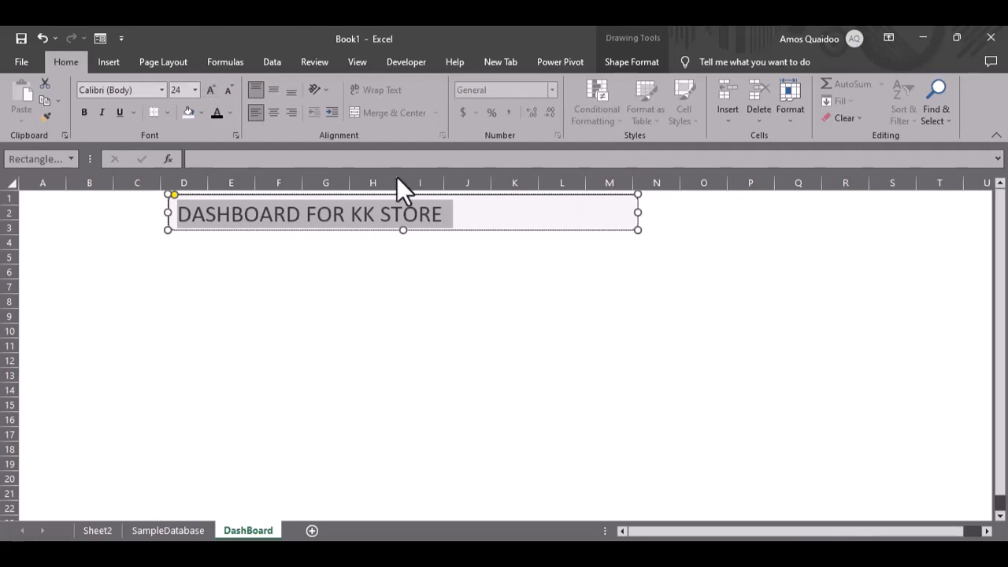
# - Narrow the banner to fit its text and move it over columns A to G in rows 1 to 3
pyautogui.moveTo(638, 210); pyautogui.dragTo(478, 221)
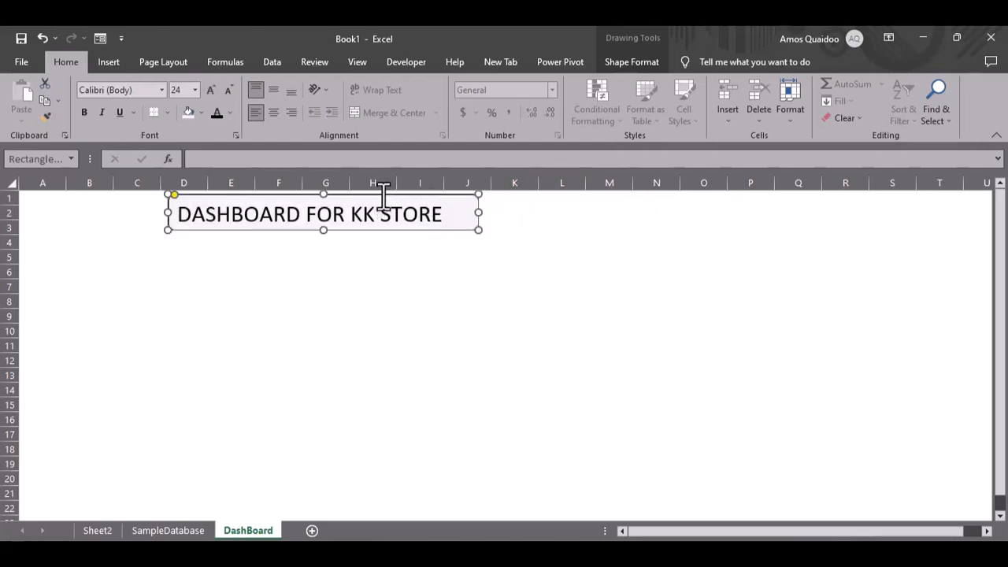
pyautogui.moveTo(384, 197)
pyautogui.mouseDown()
pyautogui.moveTo(243, 189)
pyautogui.moveTo(239, 198)
pyautogui.moveTo(246, 189)
pyautogui.mouseUp()
pyautogui.moveTo(372, 257); pyautogui.dragTo(389, 267)
pyautogui.click(502, 319)
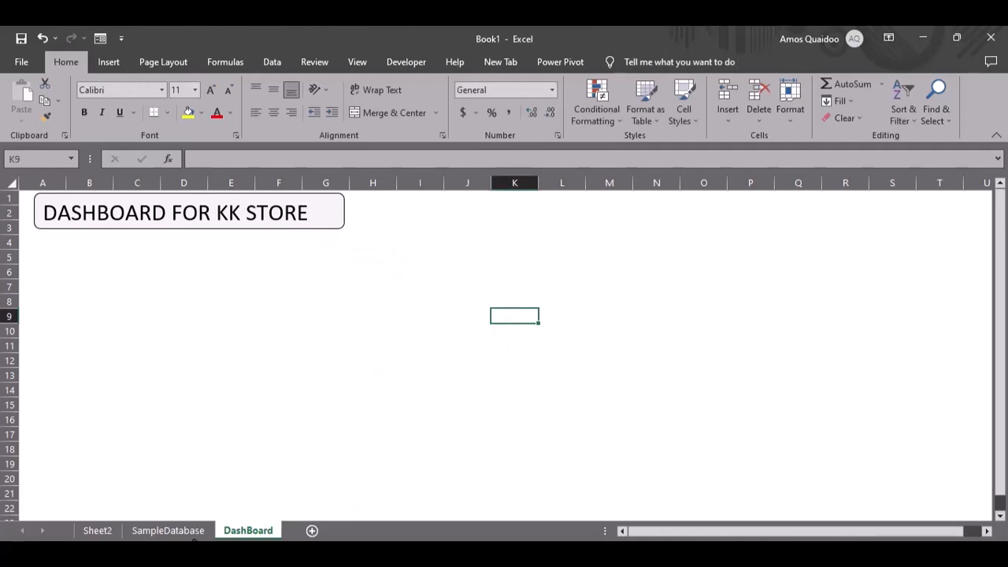
# - Reorder the sheets so that DashBoard comes first, ahead of Sheet2 and SampleDatabase
pyautogui.click(165, 531)
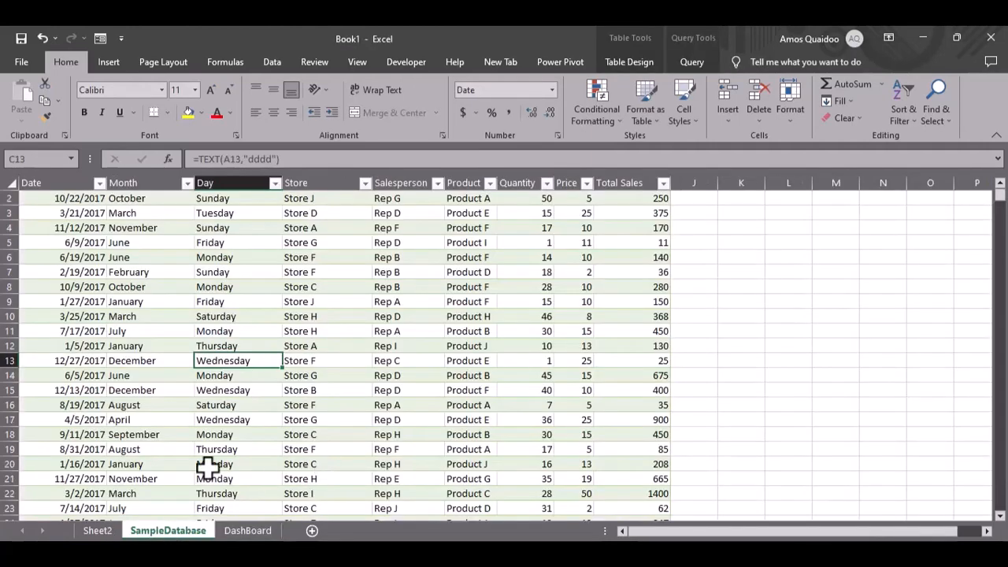
pyautogui.click(107, 531)
pyautogui.click(244, 532)
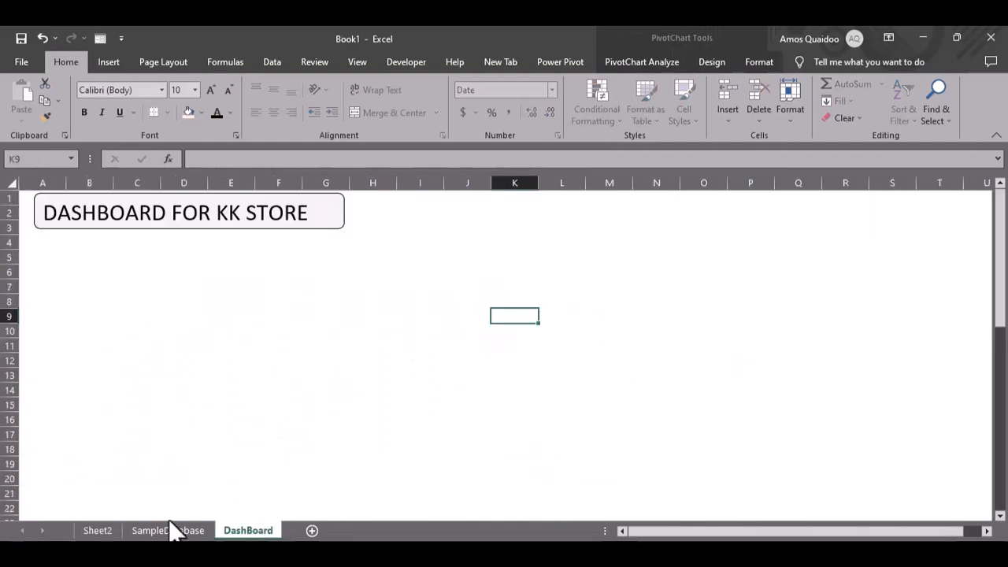
pyautogui.moveTo(173, 532); pyautogui.dragTo(79, 534)
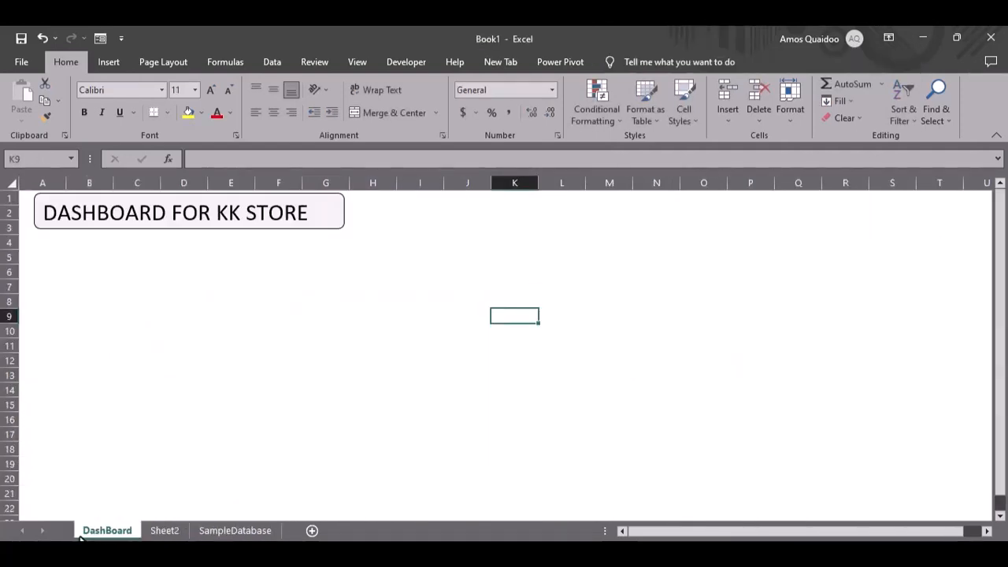
# - Cut the Months of Products Sales chart from Sheet2 and paste it into the DashBoard sheet
pyautogui.click(220, 532)
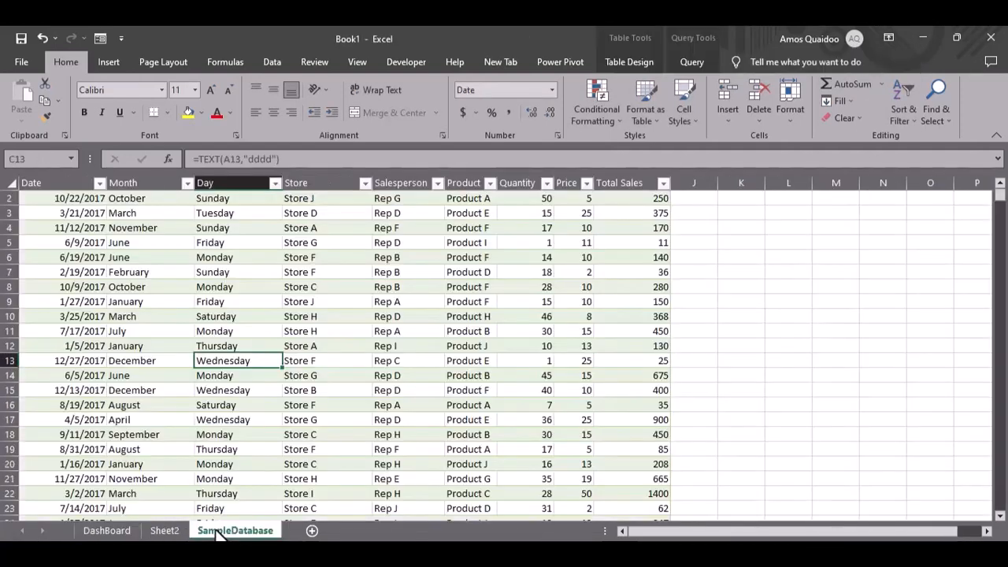
pyautogui.click(165, 530)
pyautogui.scroll(8, 338, 386)
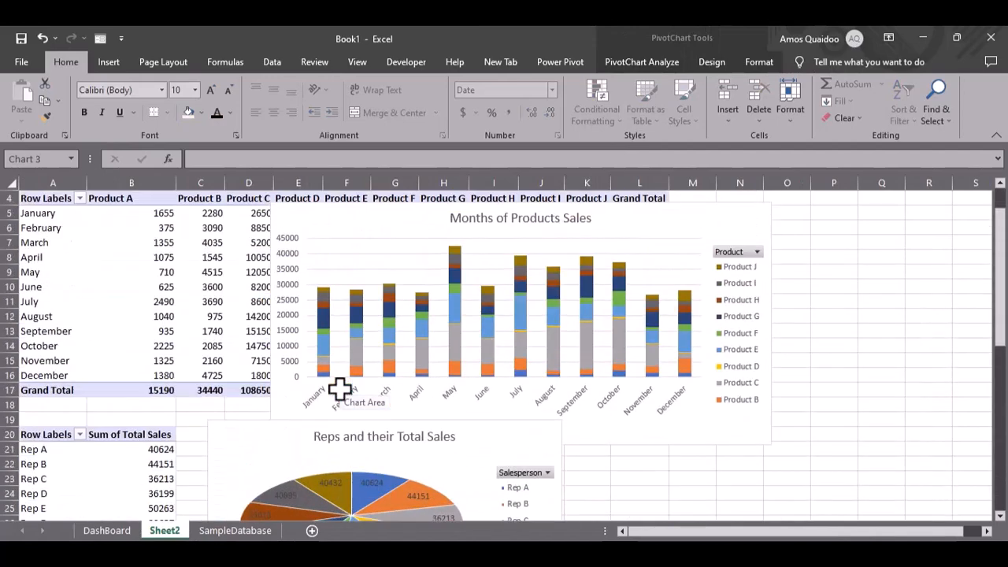
pyautogui.scroll(1, 339, 386)
pyautogui.click(368, 252)
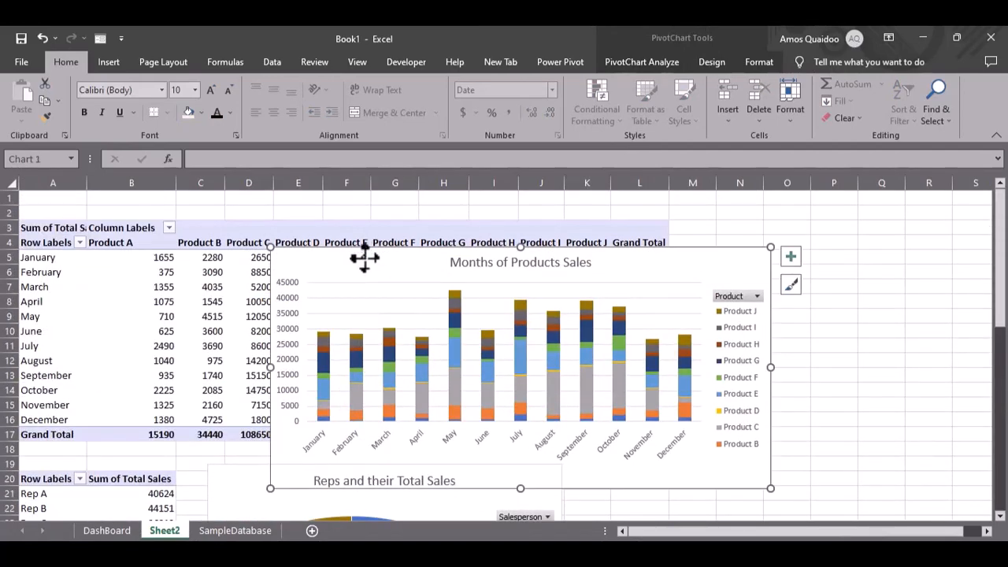
pyautogui.hotkey('ctrl', 'x')
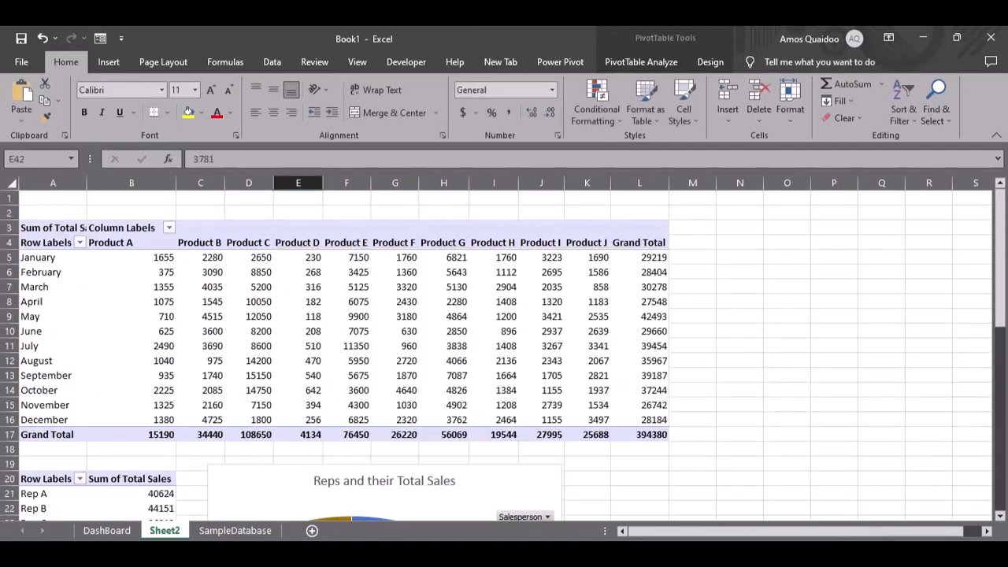
pyautogui.click(107, 531)
pyautogui.click(117, 374)
pyautogui.hotkey('ctrl', 'v')
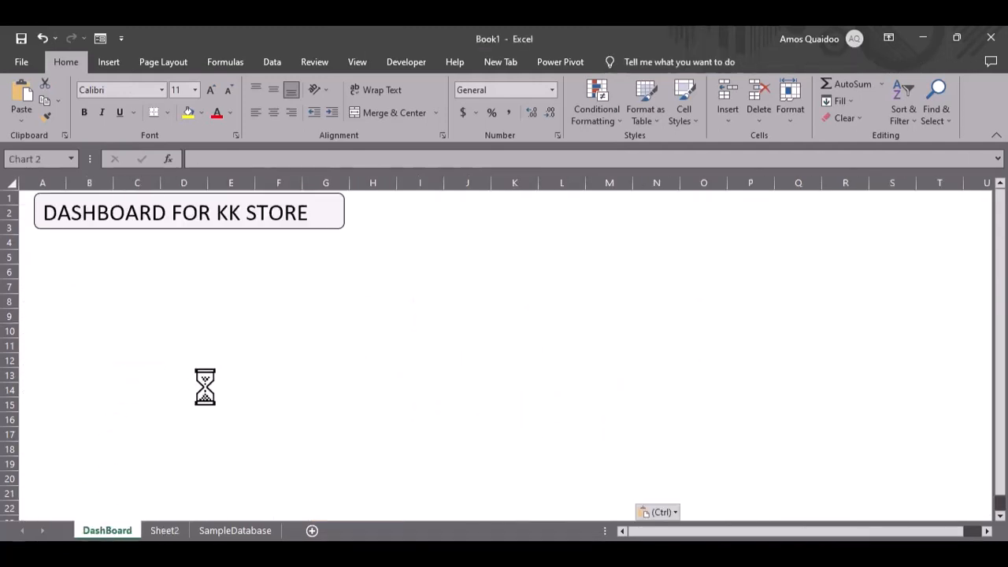
# - Place the Months of Products Sales chart just below the banner and shrink it to columns D to J, ending at row 17
pyautogui.moveTo(252, 375); pyautogui.dragTo(296, 238)
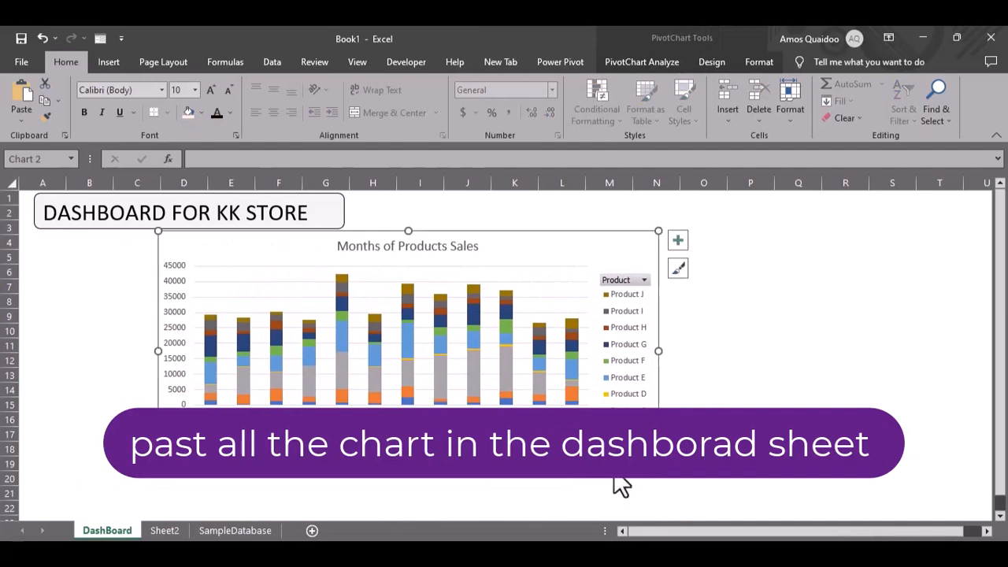
pyautogui.moveTo(663, 479); pyautogui.dragTo(491, 480)
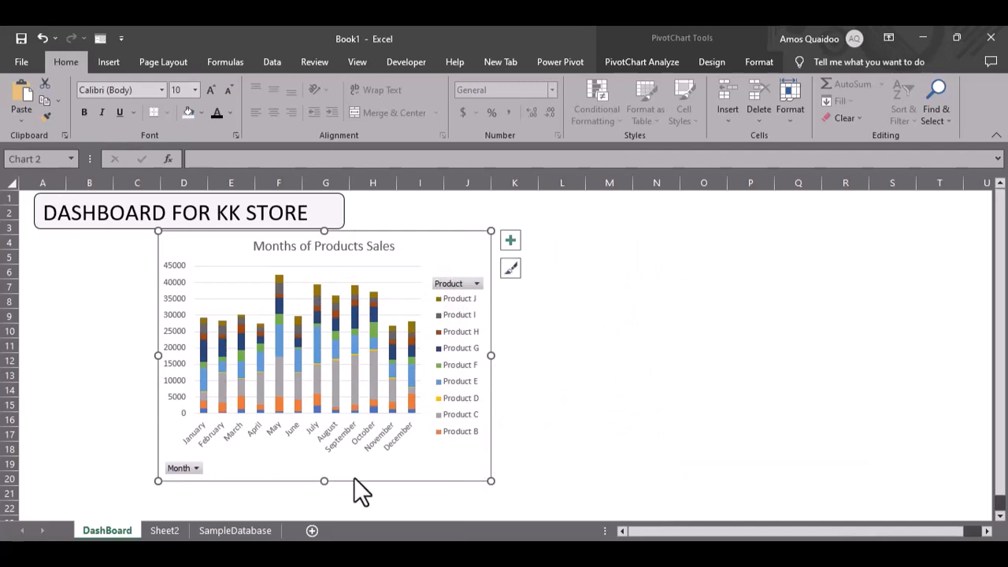
pyautogui.moveTo(324, 481); pyautogui.dragTo(329, 445)
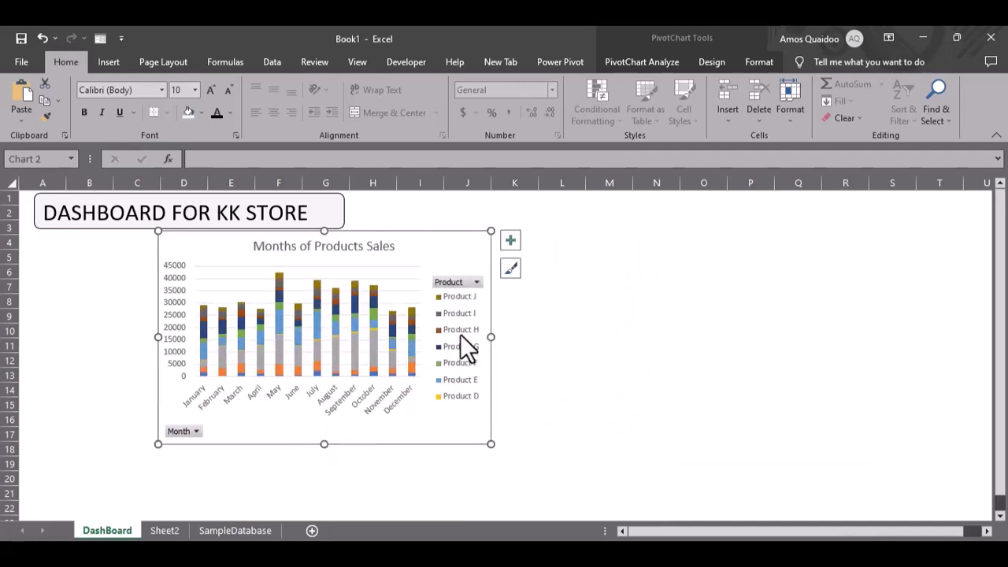
# - Cut the Reps and their Total Sales pie chart from Sheet2 and paste it into the DashBoard sheet
pyautogui.click(234, 533)
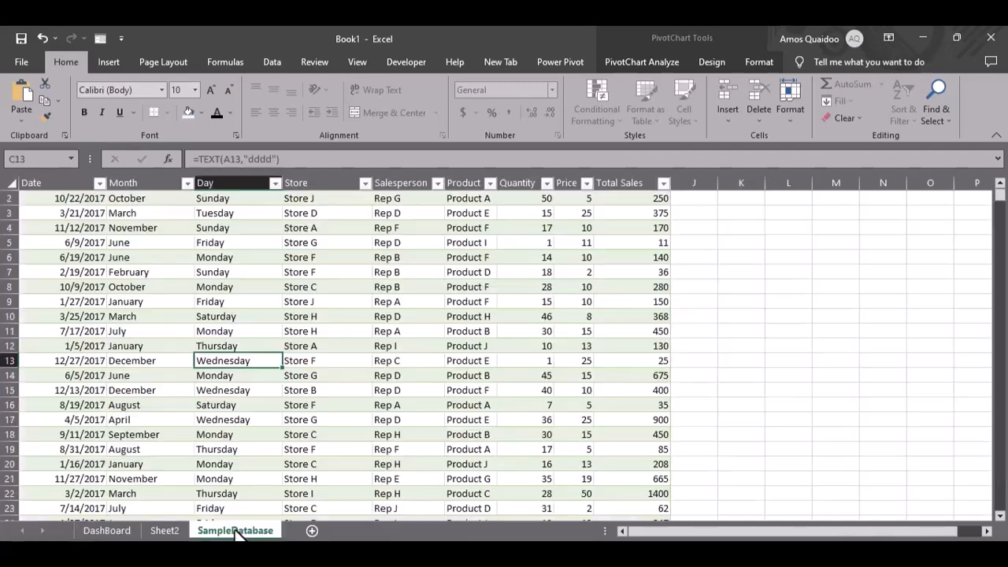
pyautogui.click(165, 531)
pyautogui.scroll(-1, 482, 401)
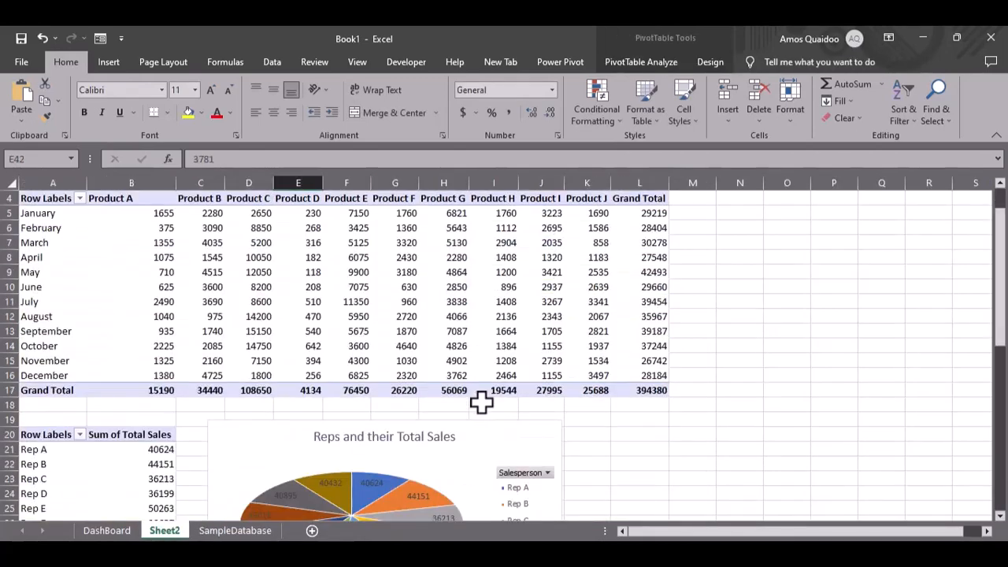
pyautogui.scroll(1, 483, 403)
pyautogui.scroll(-5, 481, 403)
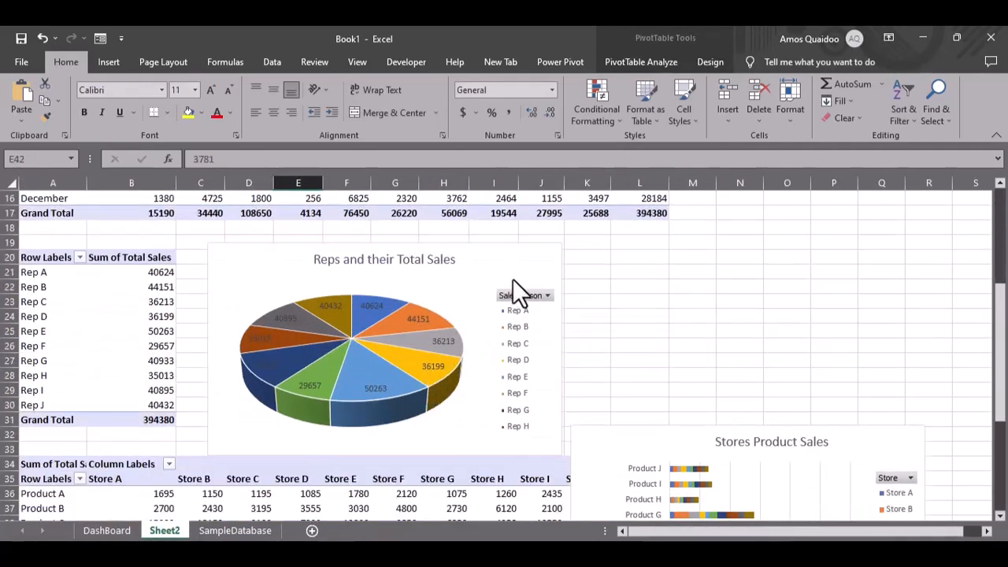
pyautogui.click(525, 262)
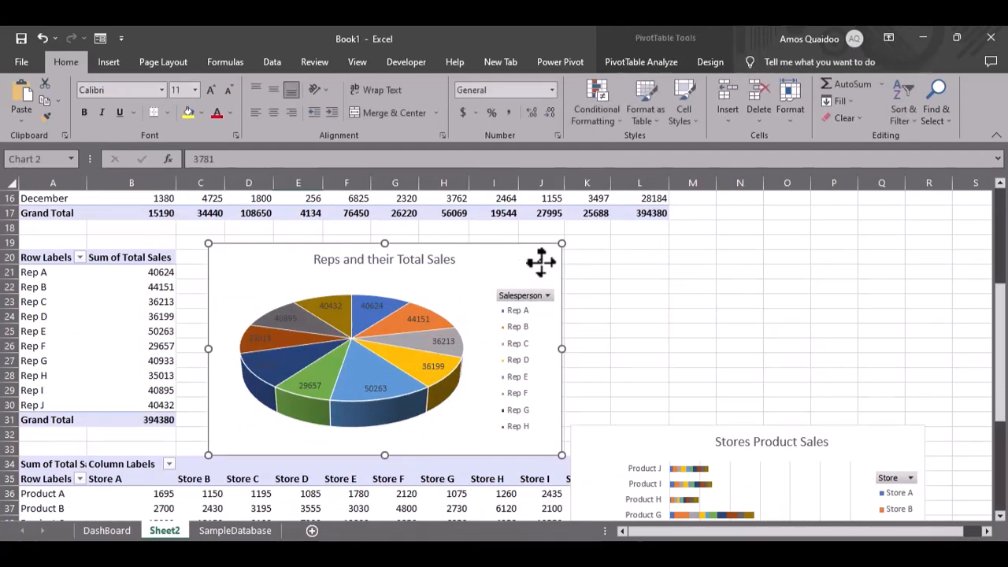
pyautogui.hotkey('ctrl', 'x')
pyautogui.click(126, 530)
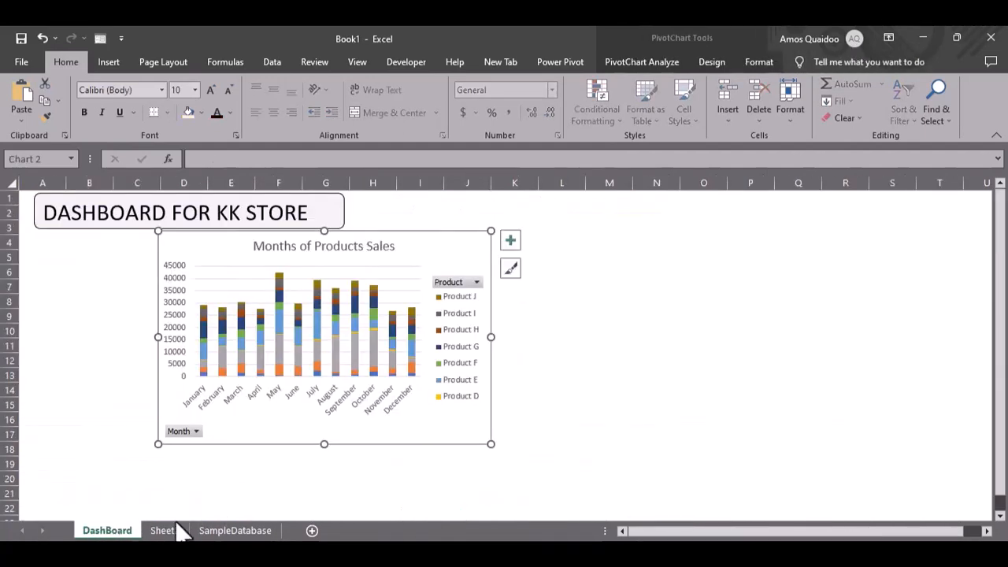
pyautogui.click(612, 337)
pyautogui.hotkey('ctrl', 'v')
# - Align the pie chart directly beside the monthly sales chart and shrink it slightly to span columns K to Q
pyautogui.moveTo(681, 356); pyautogui.dragTo(575, 249)
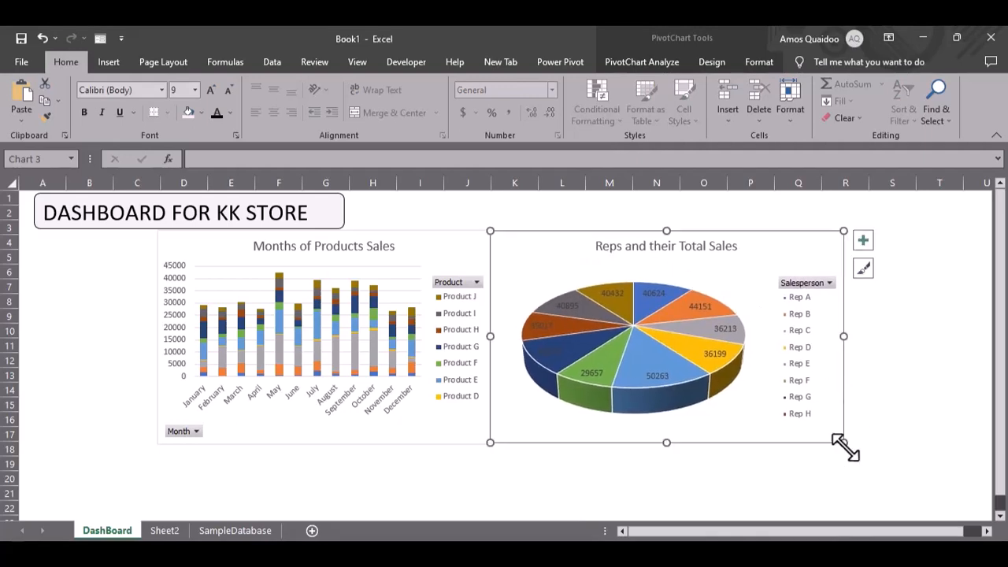
pyautogui.moveTo(844, 443); pyautogui.dragTo(837, 439)
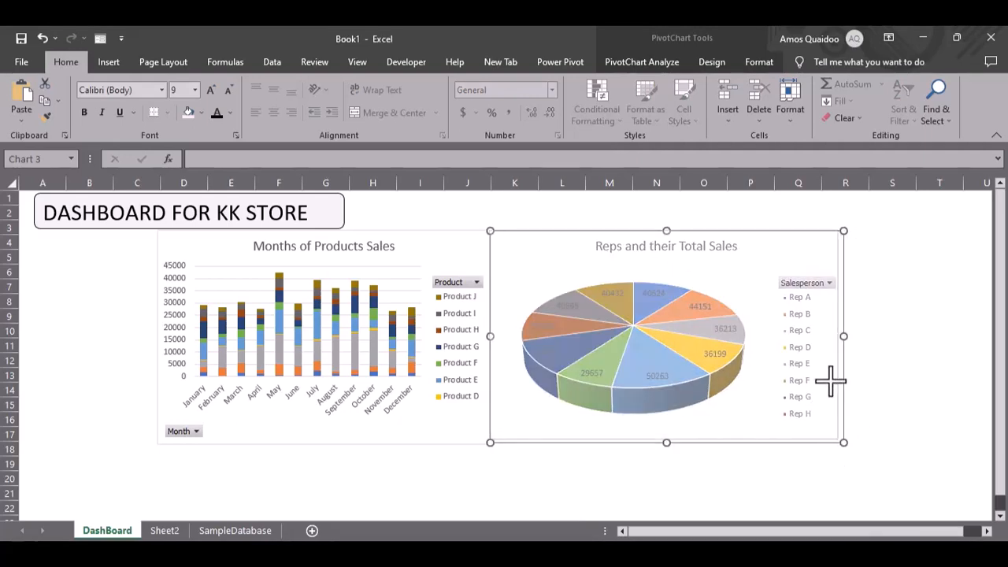
pyautogui.moveTo(837, 335); pyautogui.dragTo(812, 335)
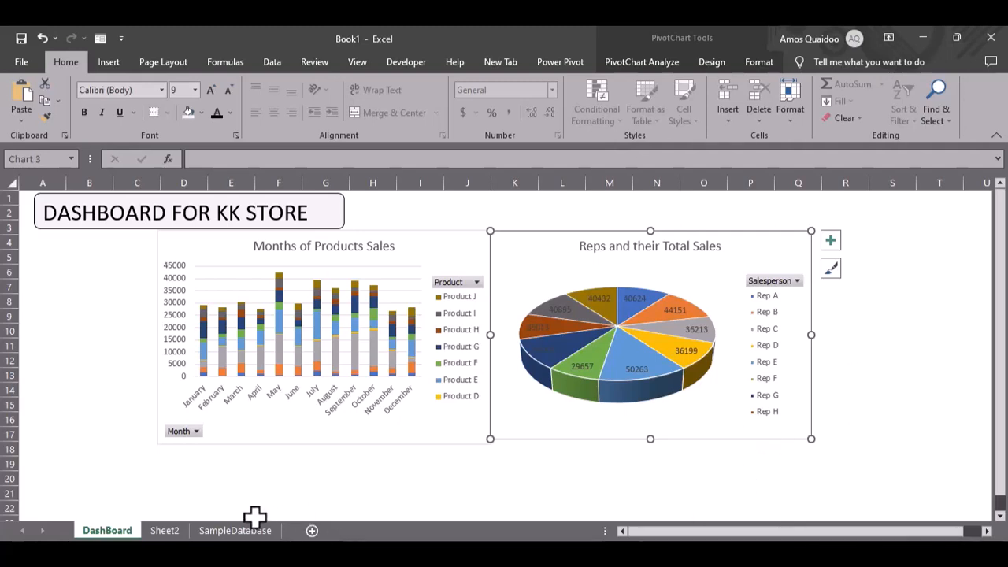
# - Cut the Stores Product Sales chart from Sheet2 and paste it into the DashBoard sheet at cell H23
pyautogui.click(177, 532)
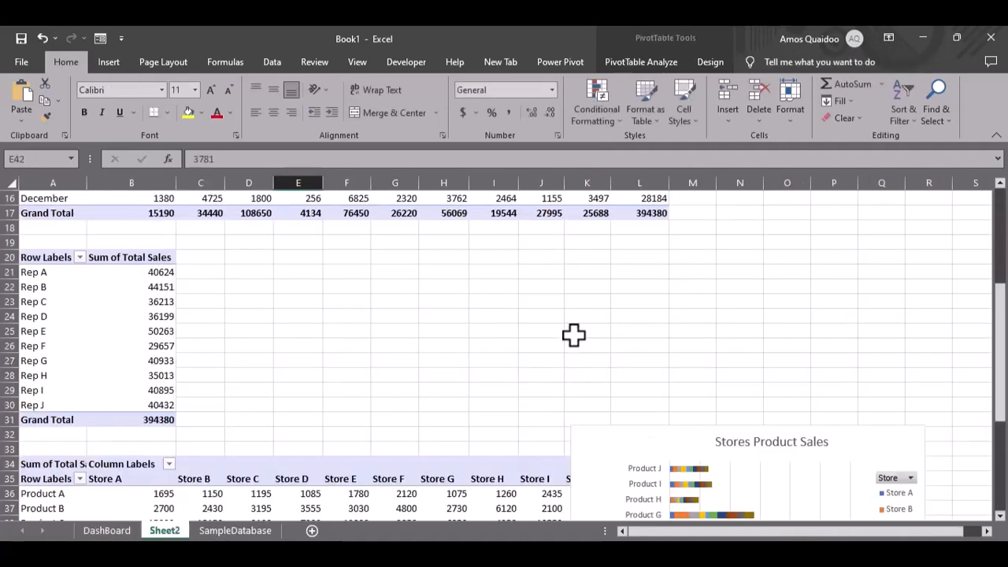
pyautogui.scroll(-5, 573, 337)
pyautogui.click(842, 267)
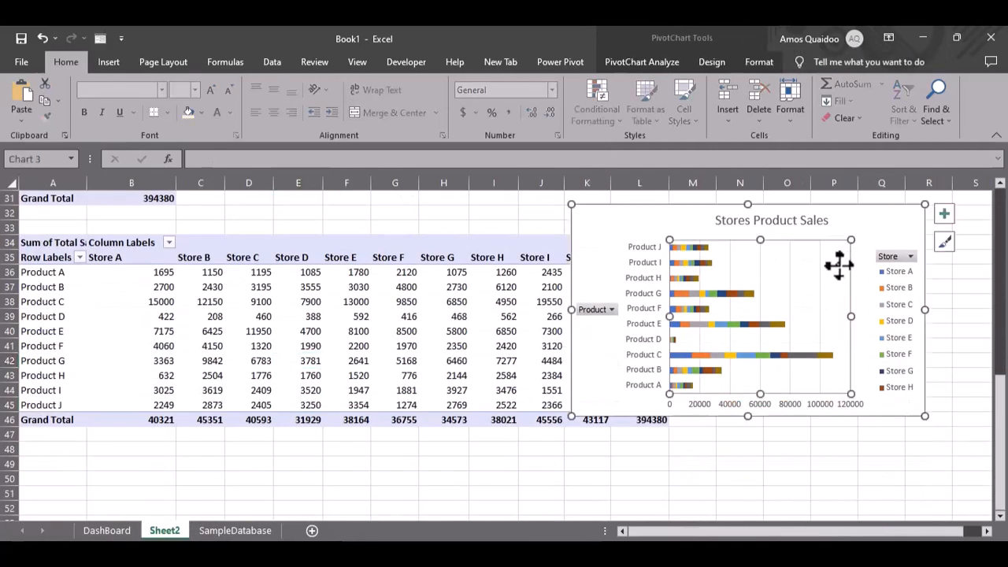
pyautogui.press('Delete')
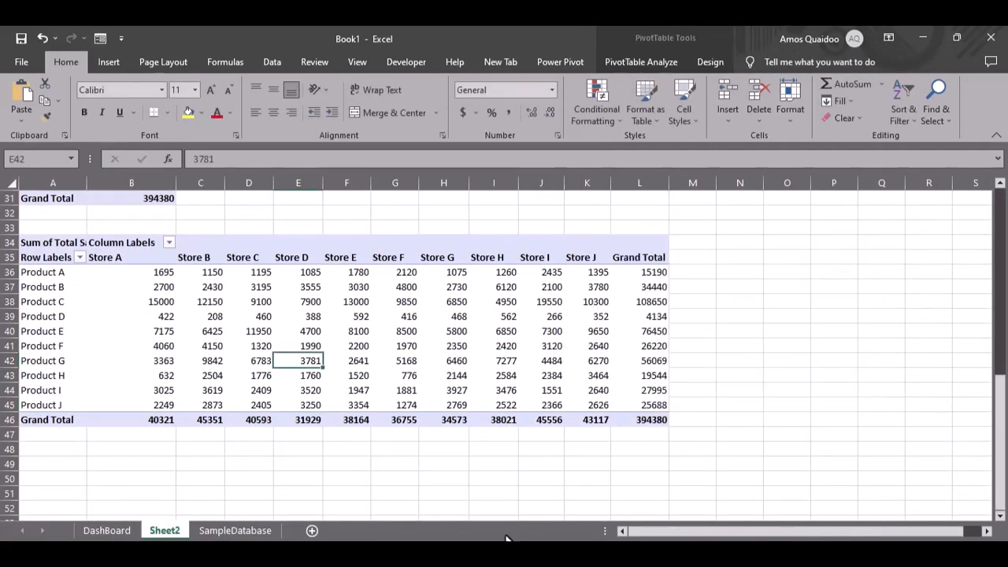
pyautogui.click(100, 532)
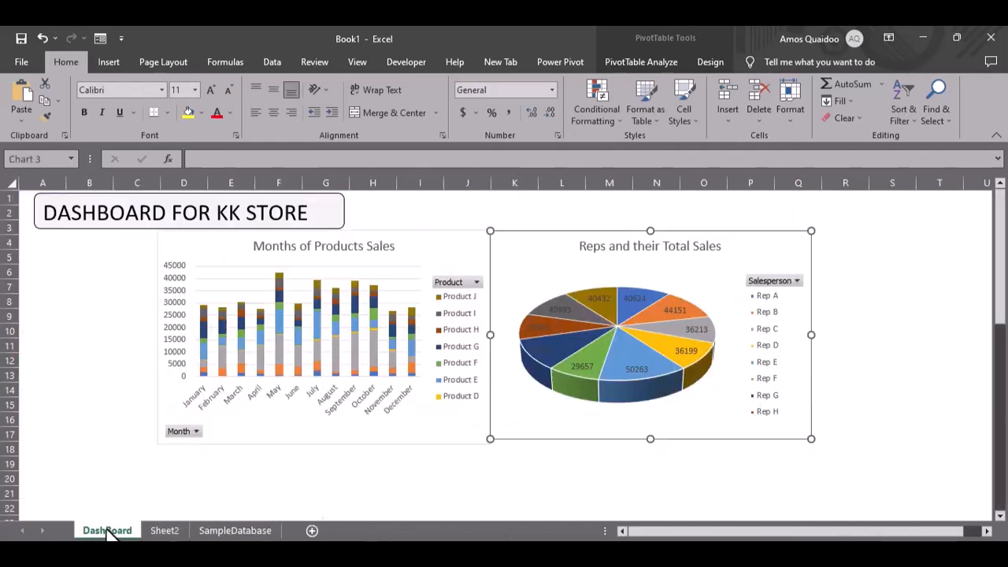
pyautogui.scroll(-3, 349, 410)
pyautogui.click(375, 391)
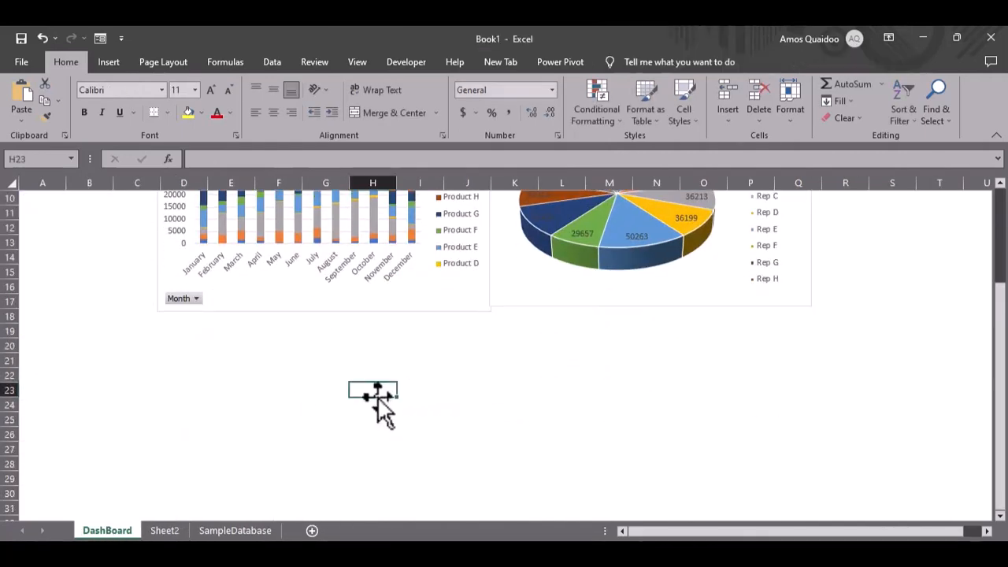
pyautogui.hotkey('ctrl', 'v')
# - Place the Stores Product Sales chart directly below the other two charts, starting at row 18 across columns G to N, and reduce its height
pyautogui.moveTo(426, 354); pyautogui.dragTo(421, 328)
pyautogui.scroll(-2, 770, 412)
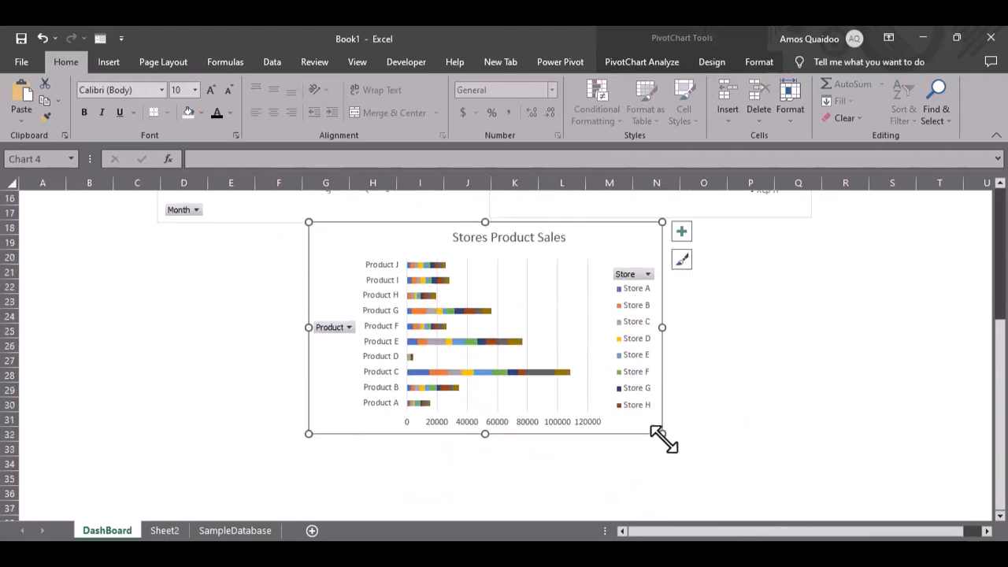
pyautogui.moveTo(665, 438); pyautogui.dragTo(664, 405)
pyautogui.scroll(5, 801, 375)
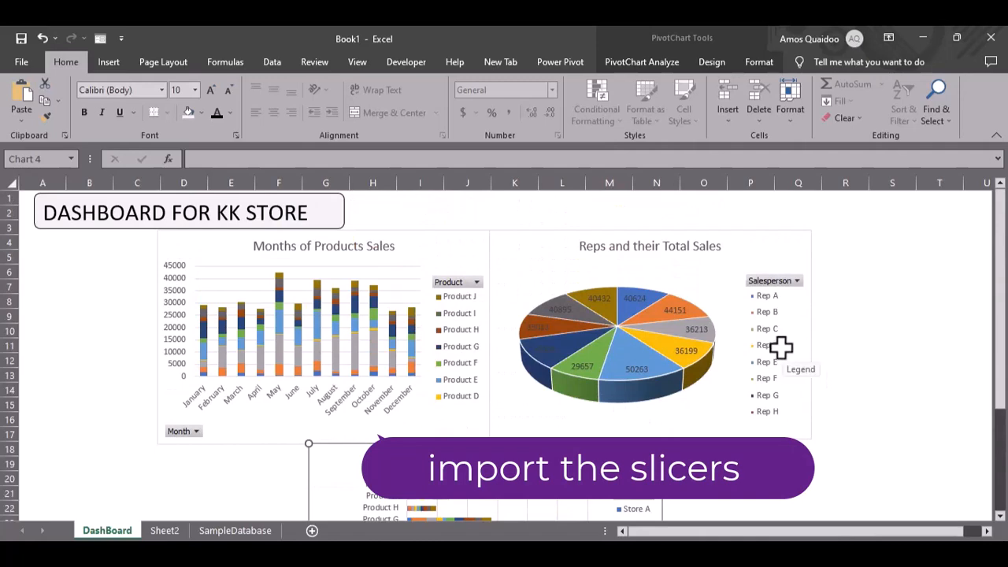
# - Insert slicers for the Product, Store and Month fields from the Stores Product Sales chart
pyautogui.click(108, 60)
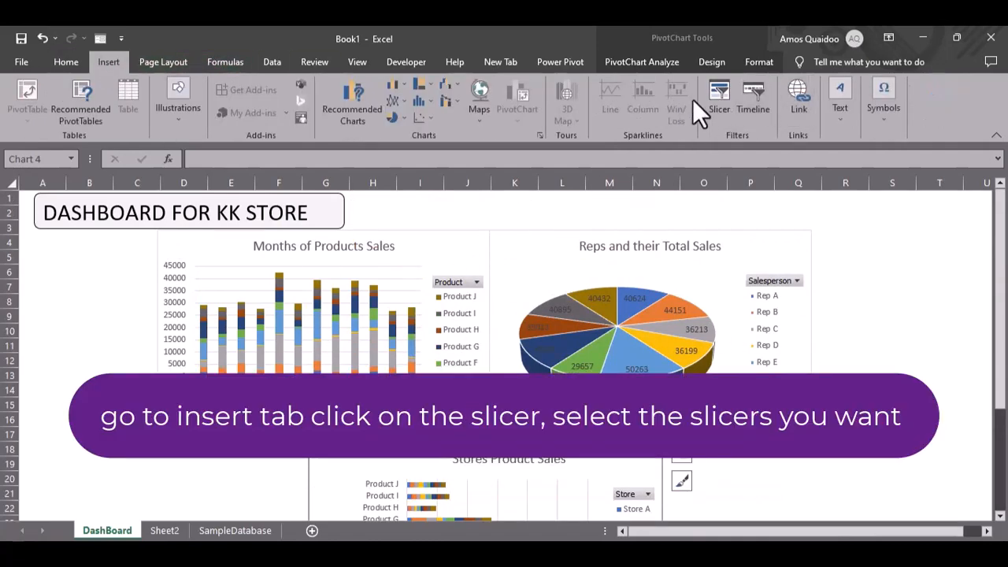
pyautogui.click(722, 89)
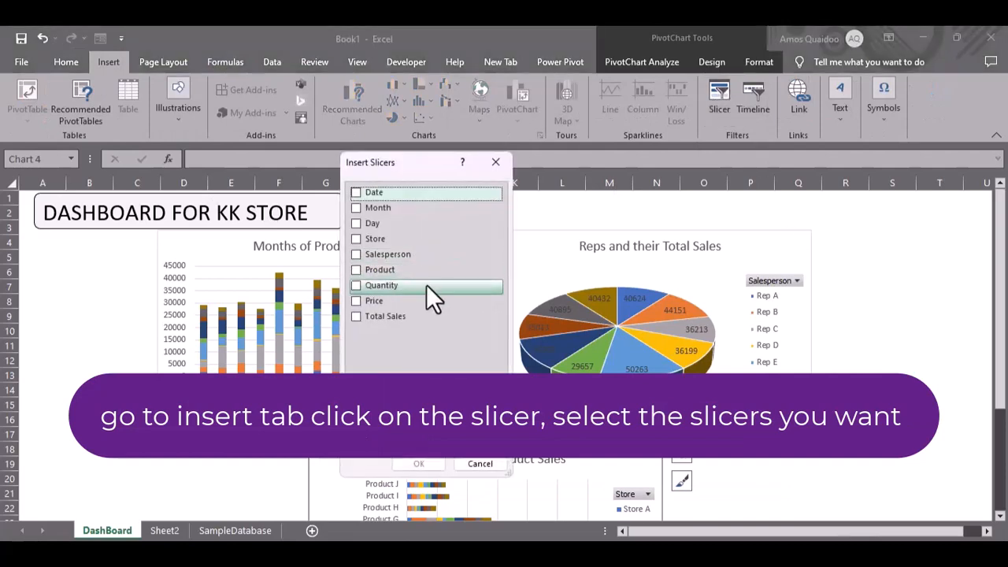
pyautogui.click(356, 270)
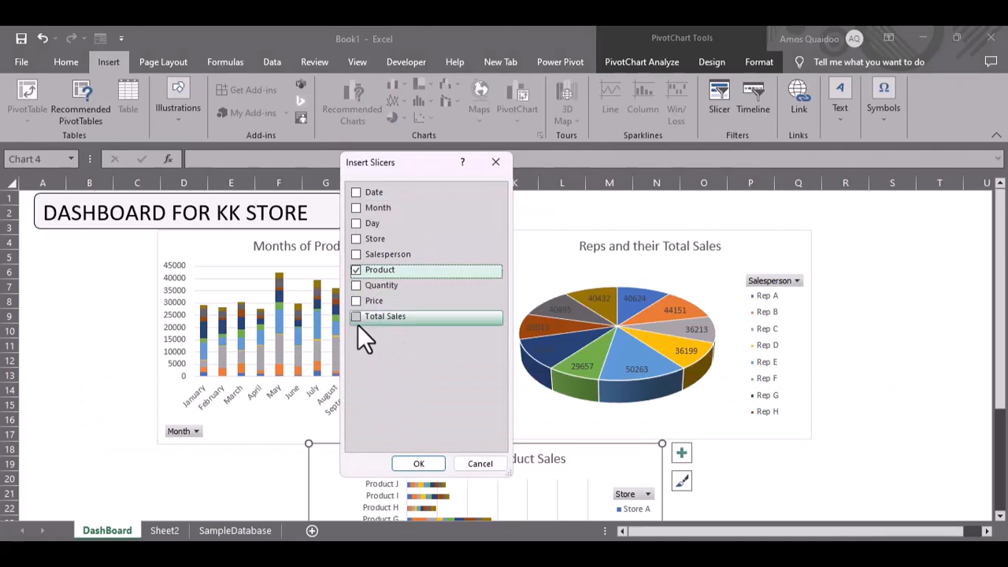
pyautogui.click(354, 239)
pyautogui.click(358, 208)
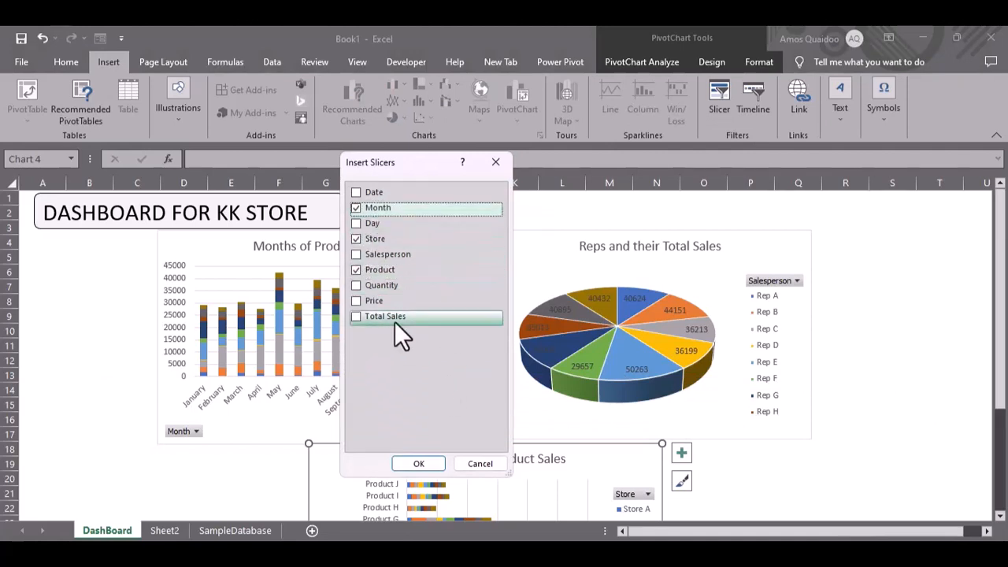
pyautogui.click(418, 464)
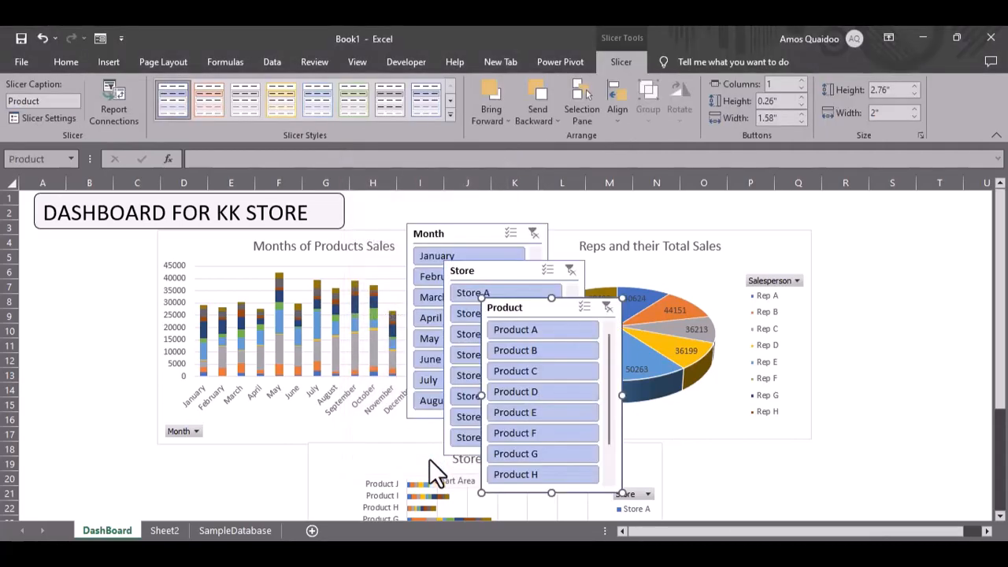
# - Place the Product slicer in columns A to C beside the monthly sales chart and narrow it to about 1.92 inches
pyautogui.moveTo(522, 308); pyautogui.dragTo(51, 244)
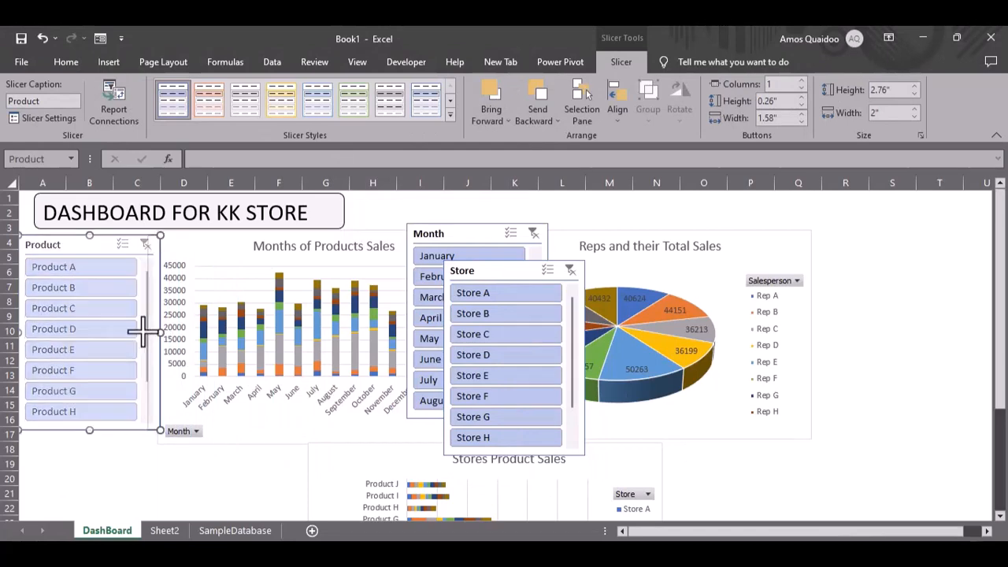
pyautogui.moveTo(160, 330)
pyautogui.mouseDown()
pyautogui.moveTo(128, 330)
pyautogui.moveTo(155, 332)
pyautogui.mouseUp()
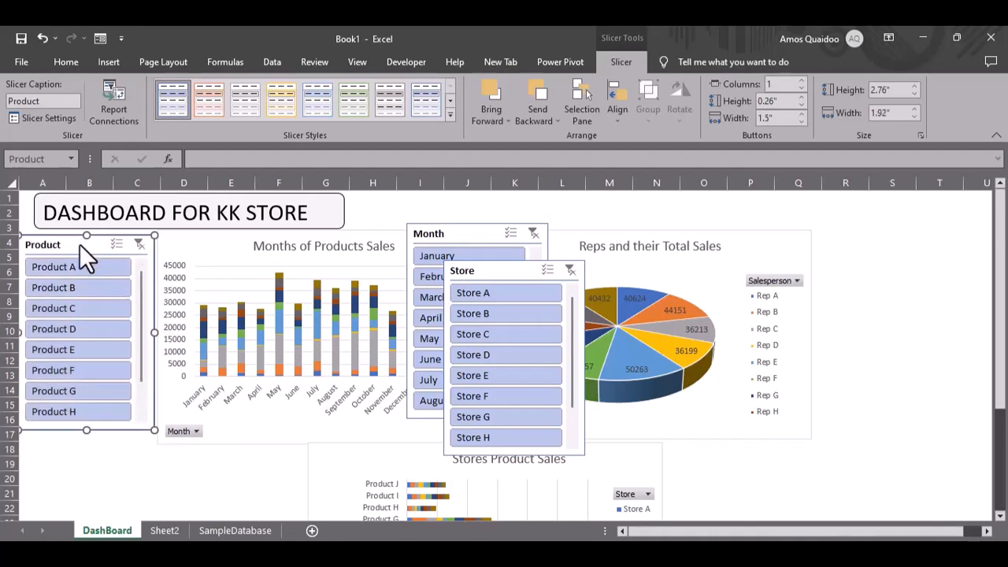
pyautogui.moveTo(79, 244); pyautogui.dragTo(78, 241)
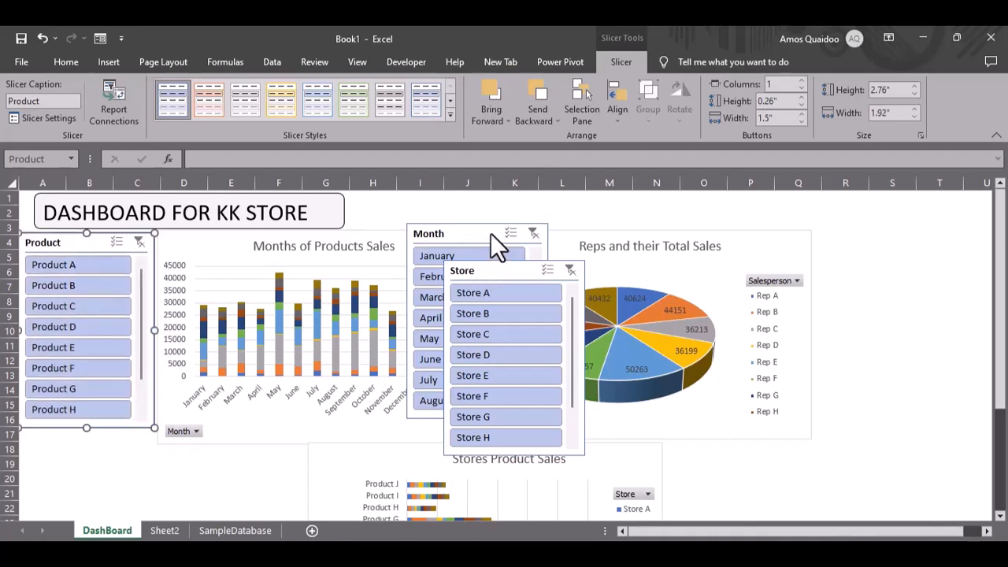
# - Move the Store slicer over the pie chart's legend and try the Month slicer as a strip about 0.69 by 3.88 inches beside the banner
pyautogui.moveTo(494, 245); pyautogui.dragTo(485, 222)
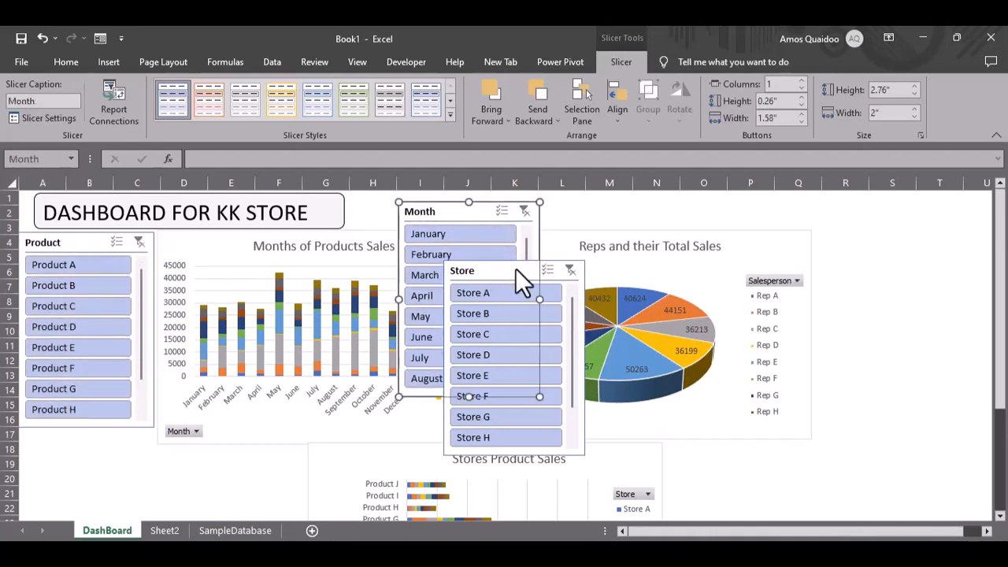
pyautogui.moveTo(524, 277); pyautogui.dragTo(762, 255)
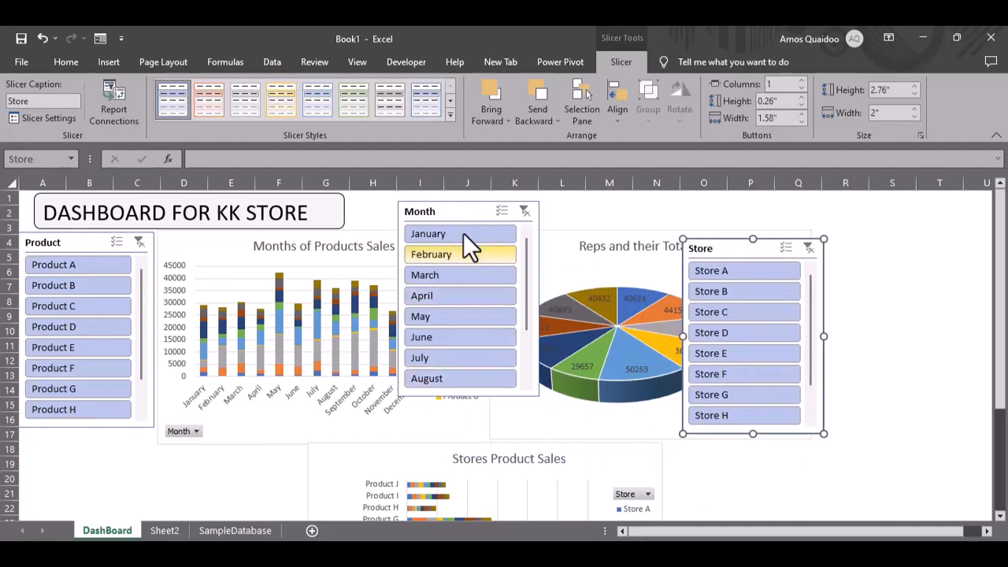
pyautogui.click(463, 212)
pyautogui.moveTo(467, 398); pyautogui.dragTo(468, 313)
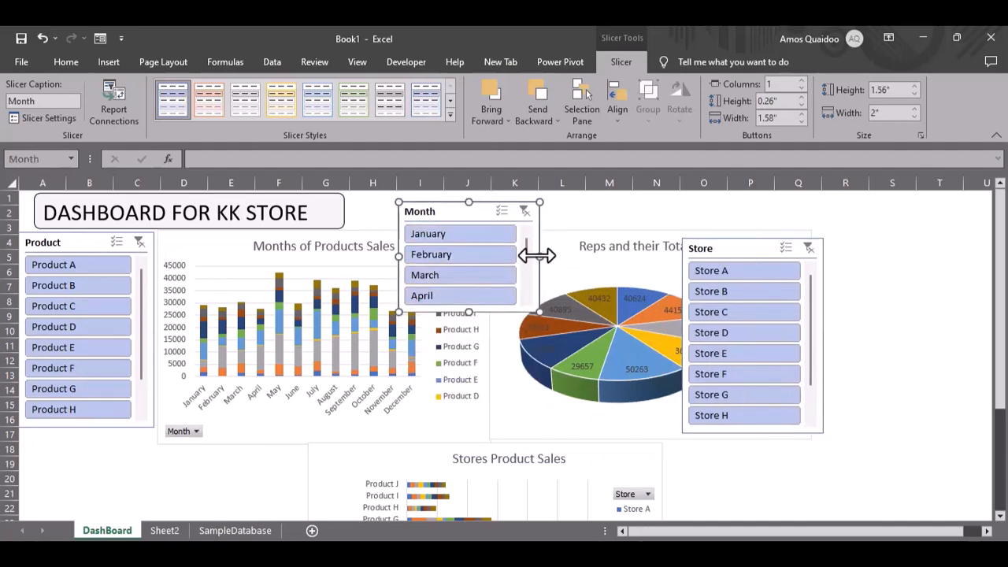
pyautogui.moveTo(539, 256); pyautogui.dragTo(667, 252)
pyautogui.moveTo(524, 209); pyautogui.dragTo(481, 200)
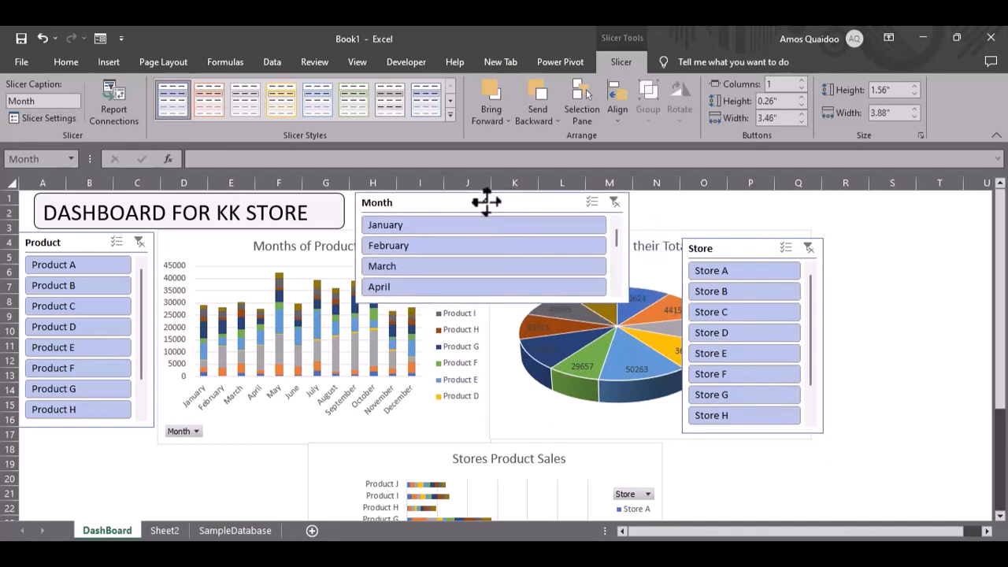
pyautogui.moveTo(492, 305); pyautogui.dragTo(489, 245)
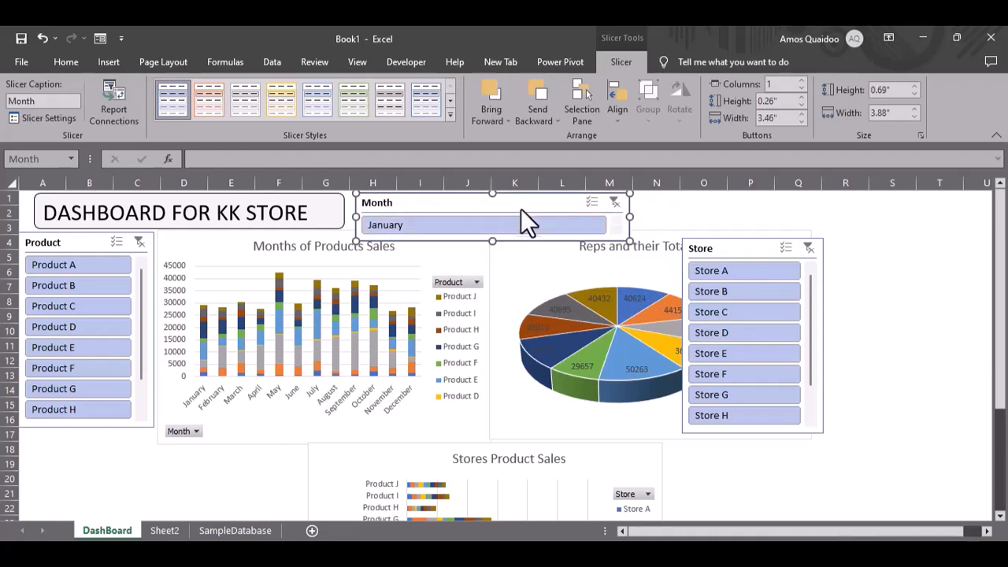
# - Move the Month slicer directly beneath the Product slicer and resize it to about 1.42 inches high and 1.84 inches wide
pyautogui.moveTo(515, 205); pyautogui.dragTo(169, 450)
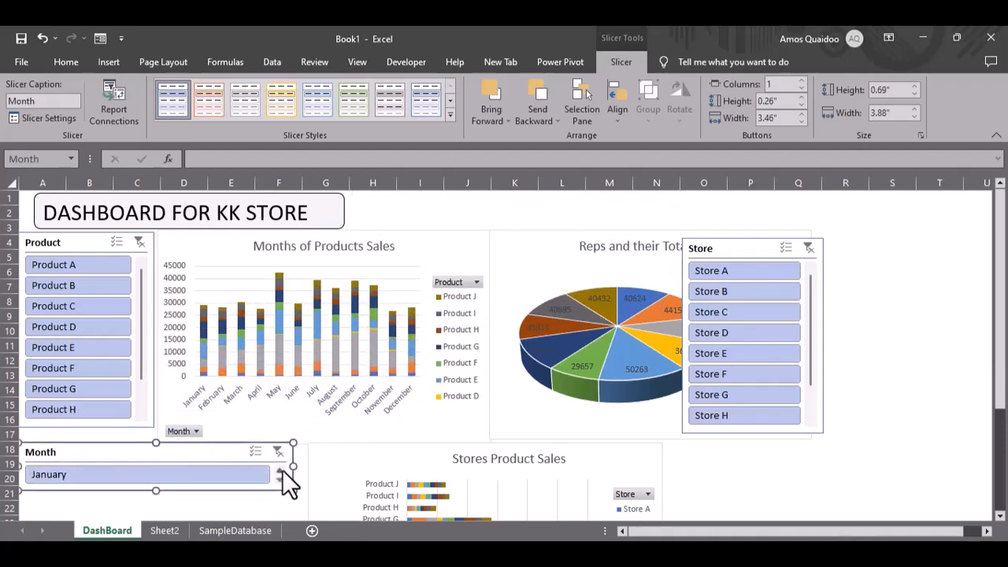
pyautogui.moveTo(292, 466); pyautogui.dragTo(149, 485)
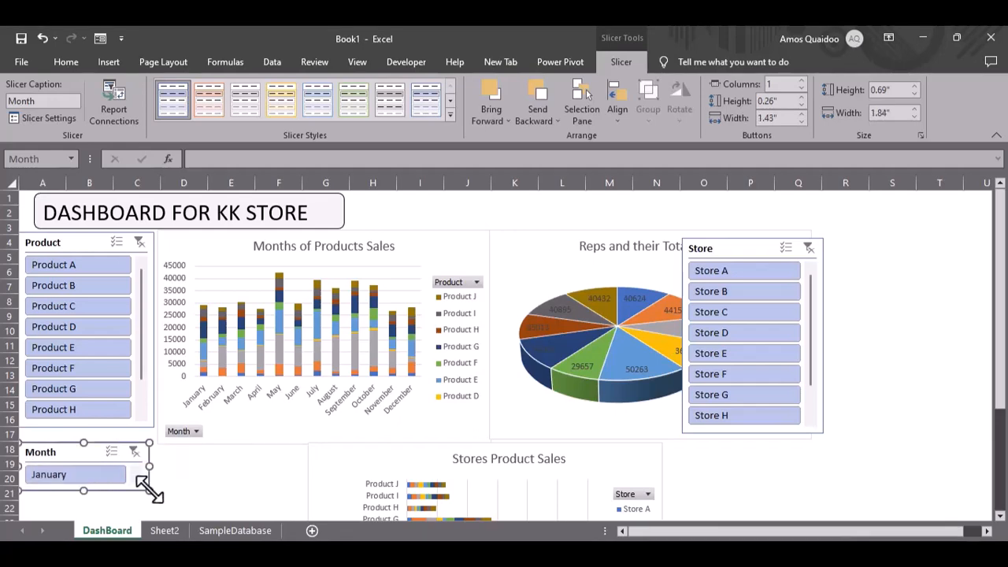
pyautogui.moveTo(83, 492); pyautogui.dragTo(80, 513)
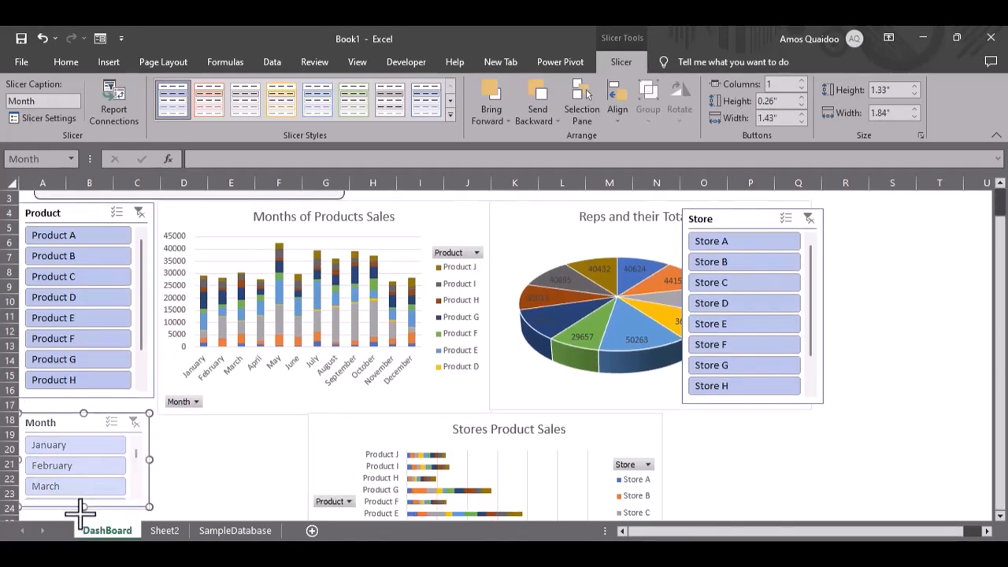
pyautogui.moveTo(95, 429); pyautogui.dragTo(86, 415)
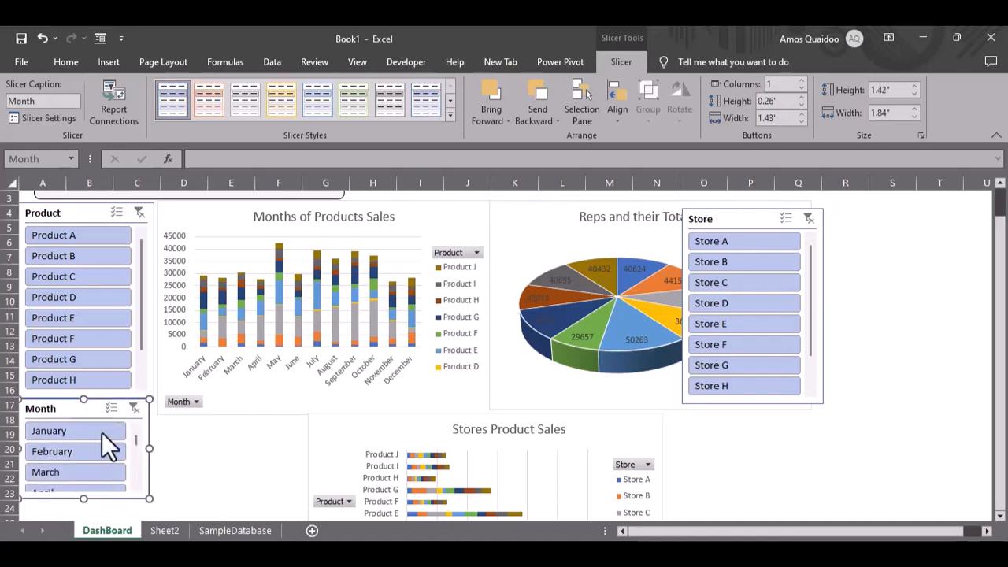
# - Place the Store slicer beside the pie chart in columns R to T and extend its height to about 2.95 inches
pyautogui.moveTo(753, 223); pyautogui.dragTo(884, 212)
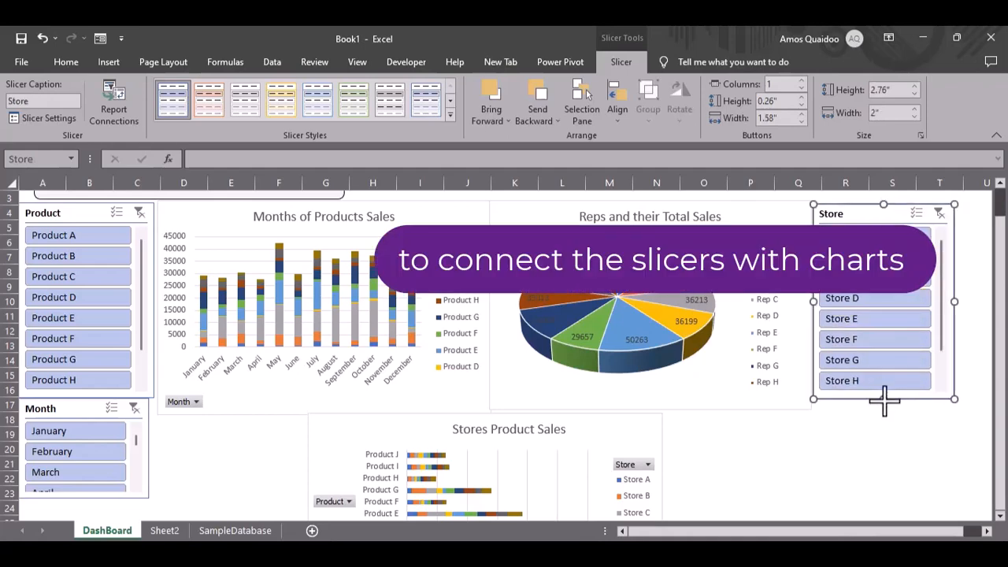
pyautogui.moveTo(884, 400); pyautogui.dragTo(886, 410)
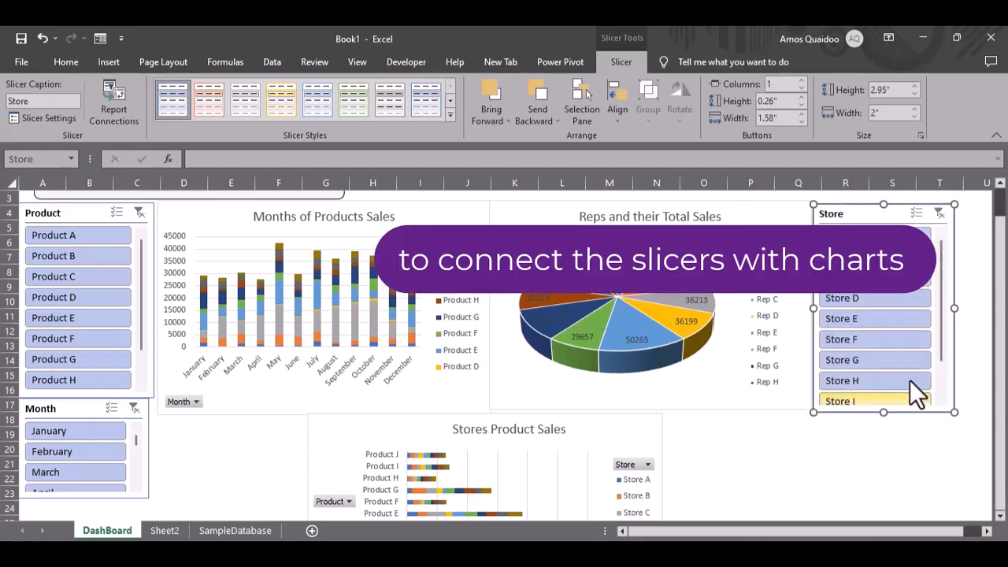
pyautogui.click(977, 286)
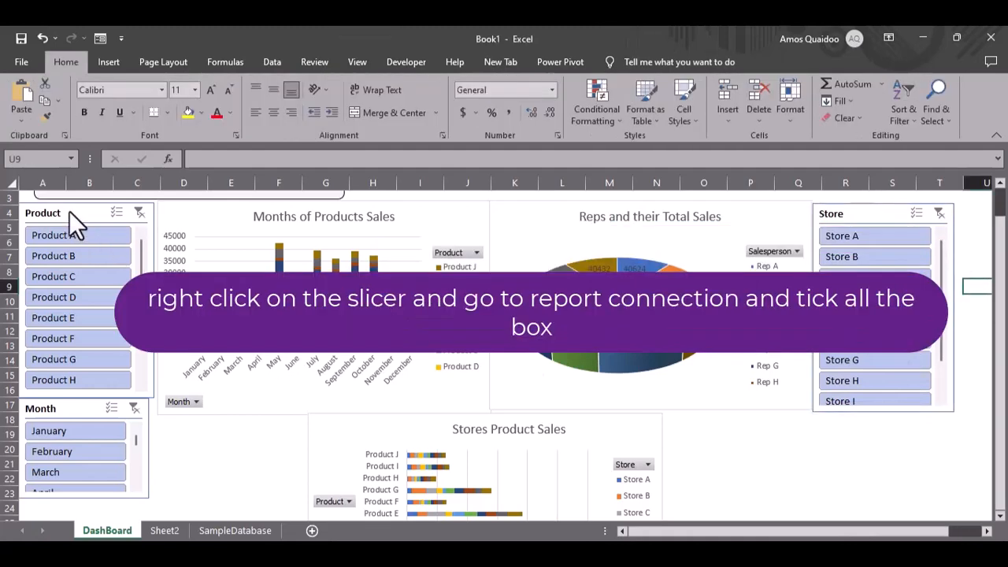
# - Connect the Product slicer to PivotTable1 and PivotTable2 as well as PivotTable3 through its report connections
pyautogui.scroll(1, 74, 227)
pyautogui.rightClick(71, 241)
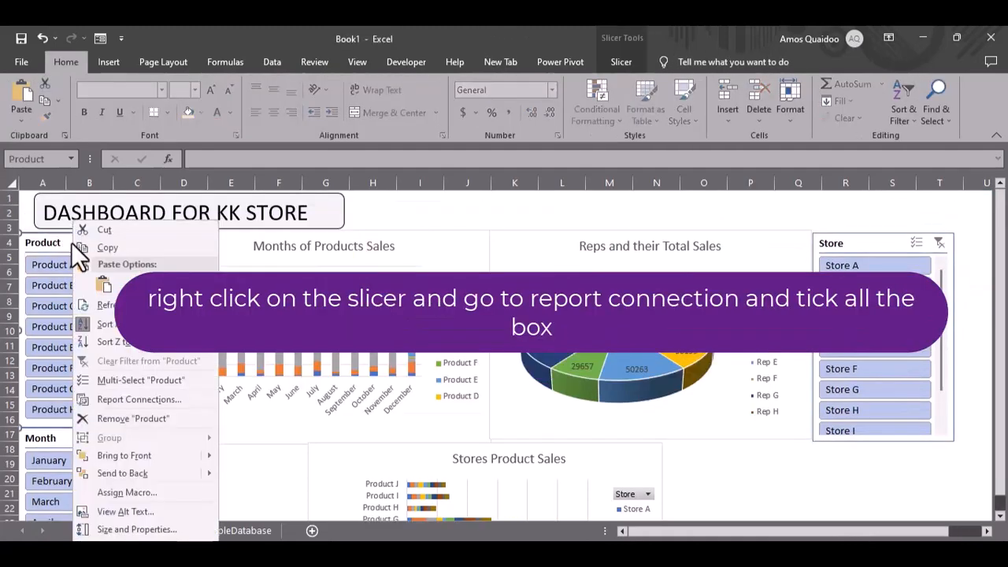
pyautogui.click(158, 401)
pyautogui.click(106, 446)
pyautogui.click(42, 429)
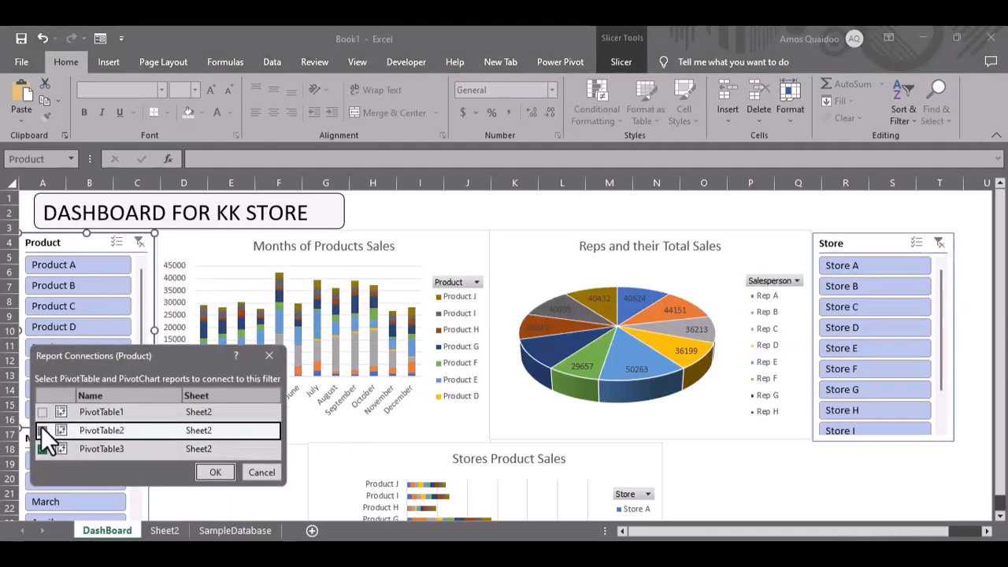
pyautogui.click(41, 410)
pyautogui.click(216, 472)
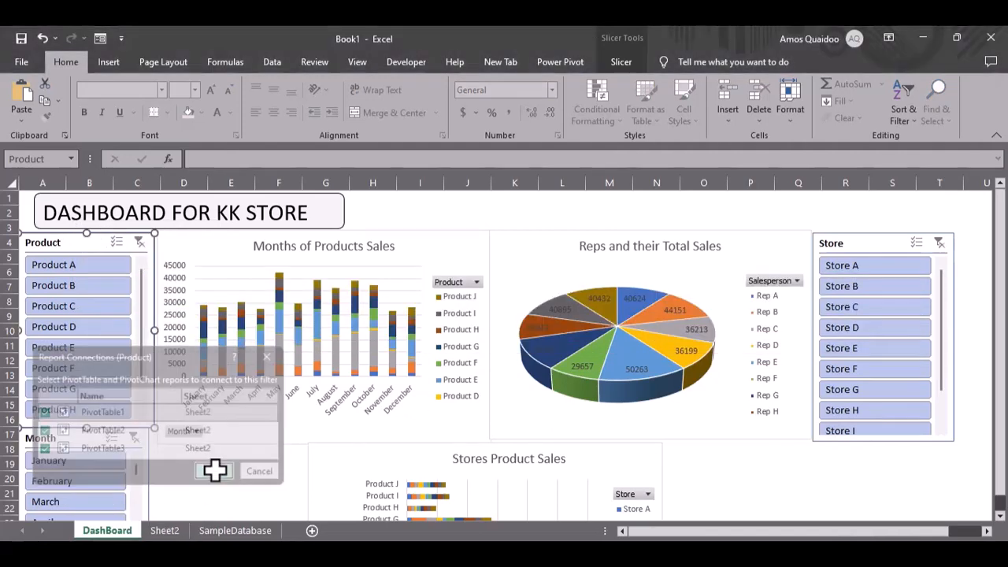
# - Add PivotTable1 and PivotTable2 to the Month slicer's report connections
pyautogui.rightClick(76, 439)
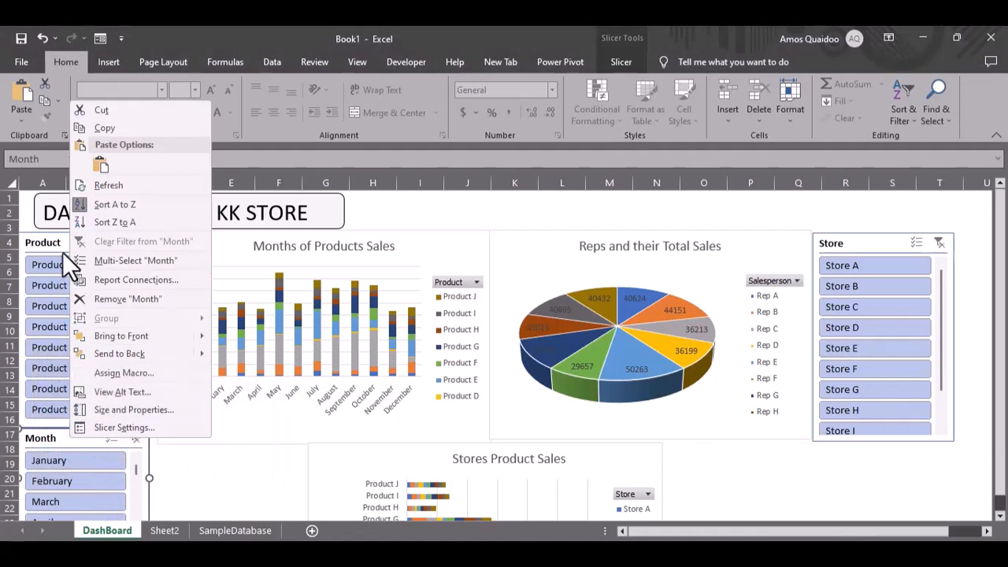
pyautogui.click(134, 279)
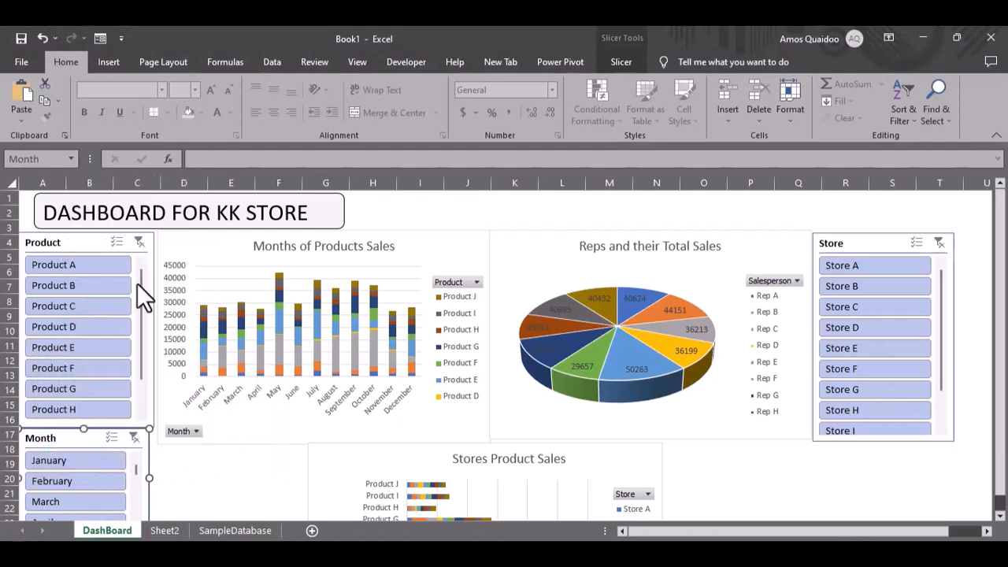
pyautogui.click(19, 290)
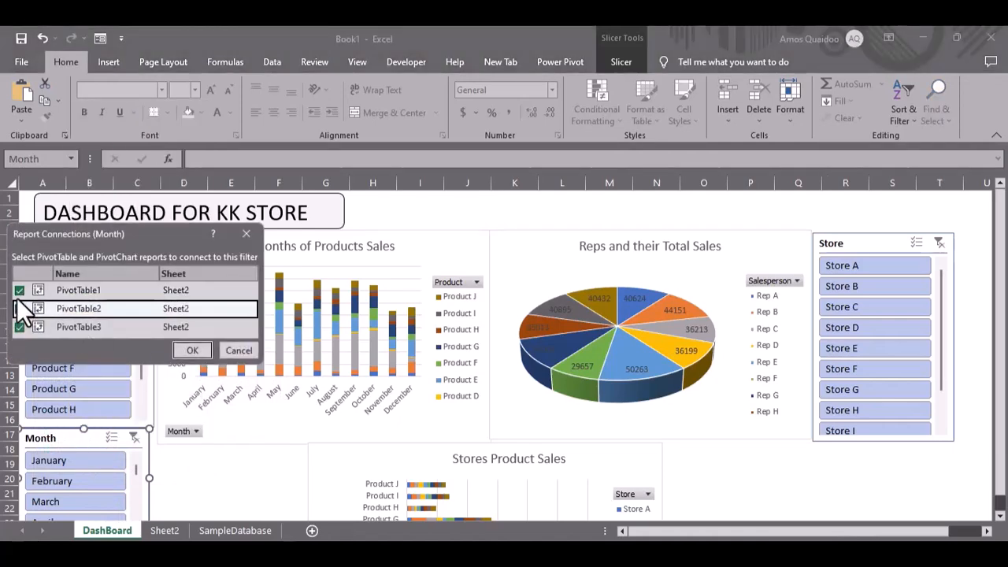
pyautogui.click(19, 308)
pyautogui.click(192, 350)
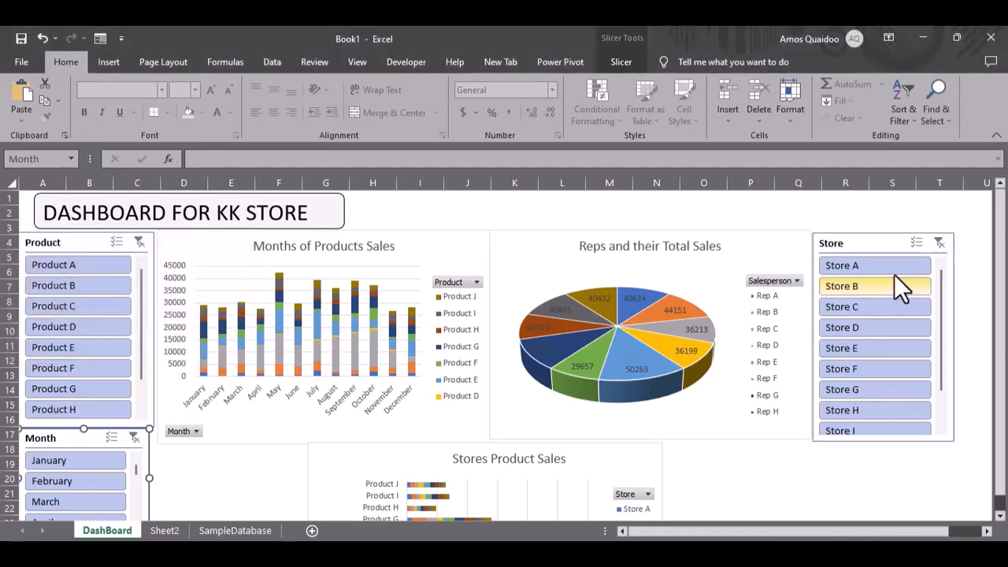
# - Connect the Store slicer to PivotTable1 and PivotTable2 as well as PivotTable3 through its report connections
pyautogui.rightClick(883, 244)
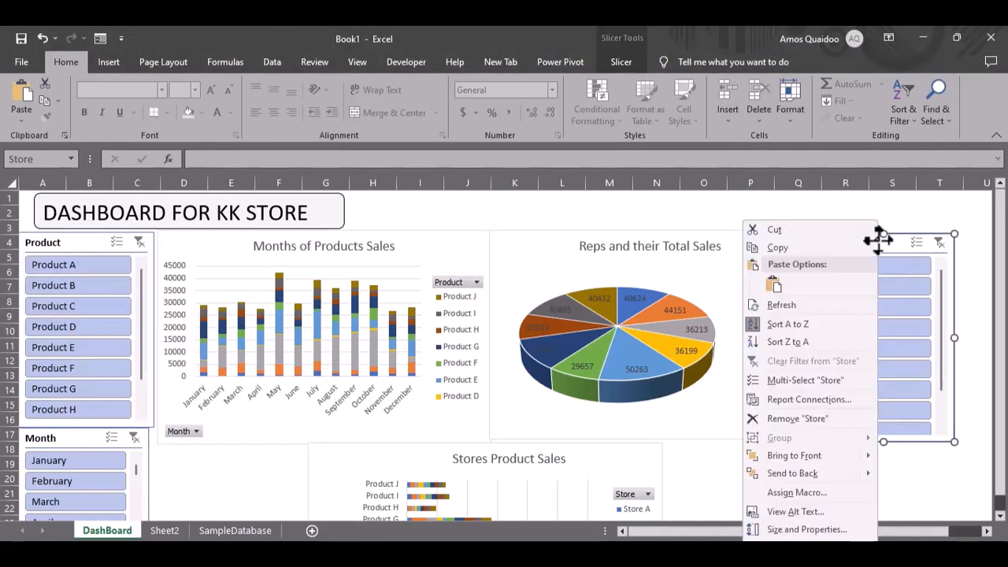
pyautogui.click(847, 400)
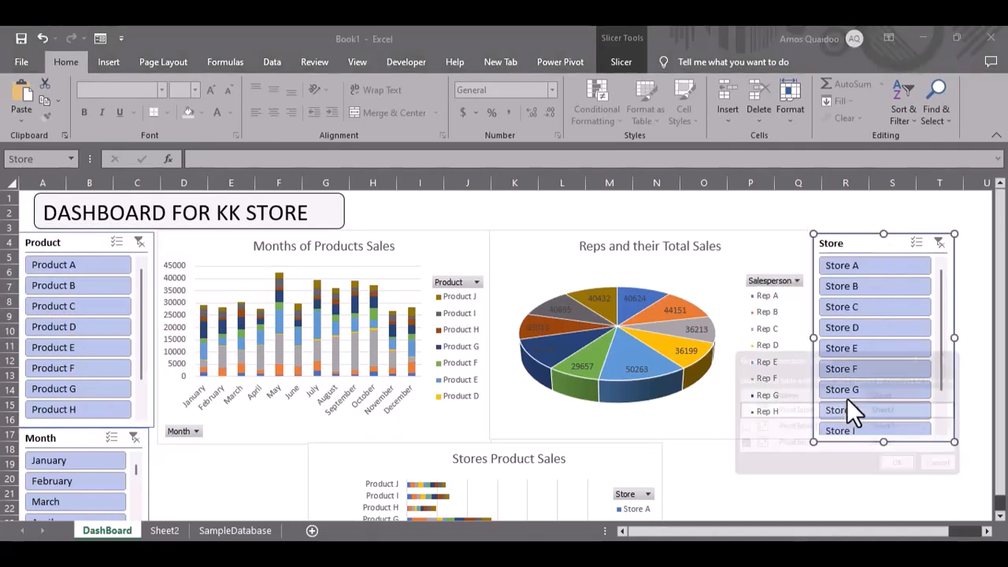
pyautogui.click(731, 426)
pyautogui.click(731, 410)
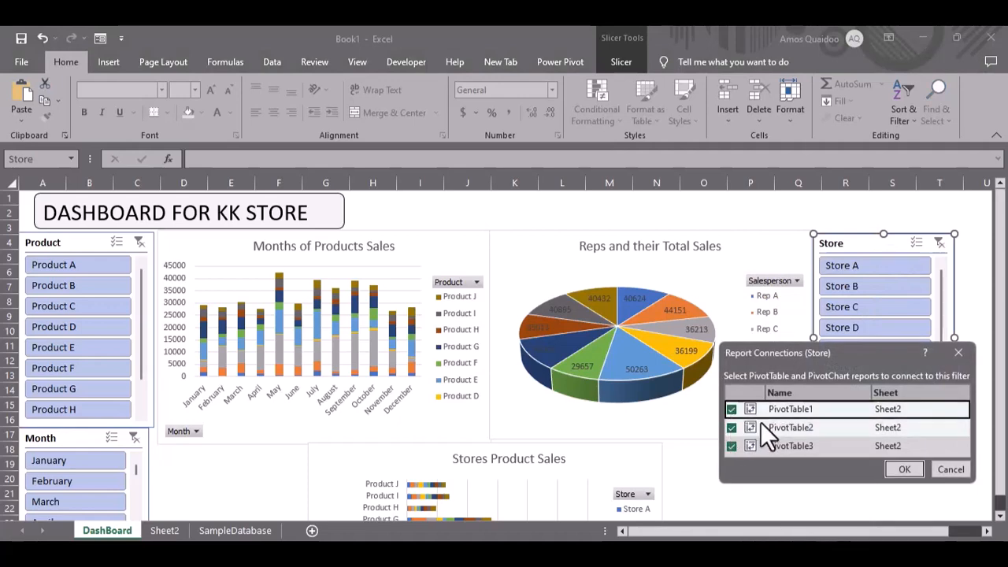
pyautogui.click(905, 469)
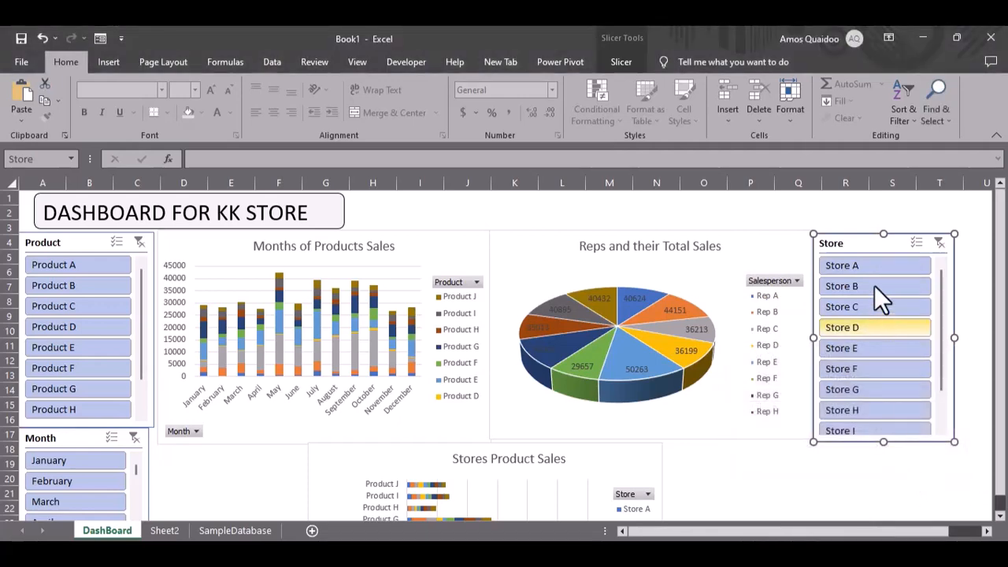
# - Test the Store slicer by filtering the dashboard to Store A, Store F and Store G one at a time
pyautogui.click(876, 266)
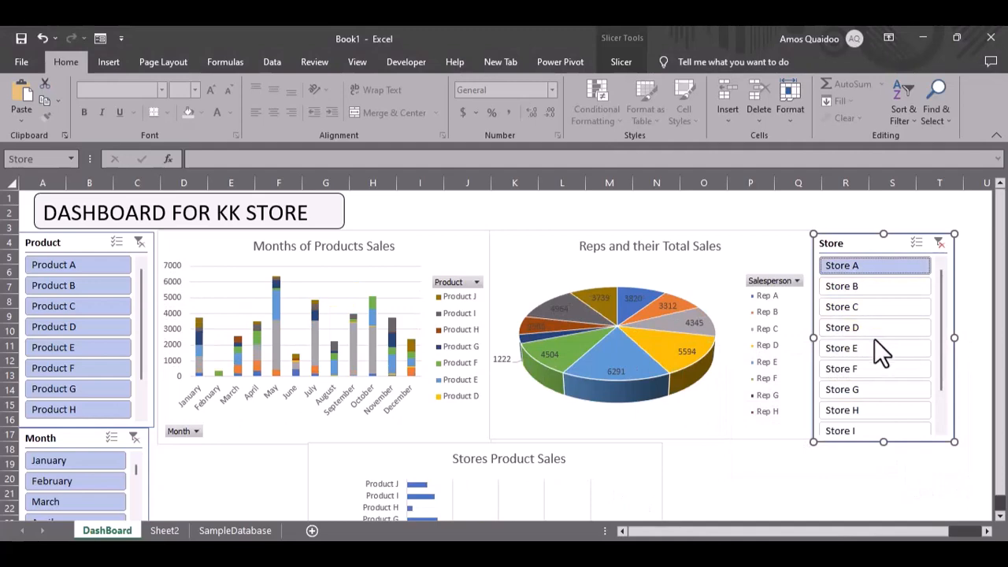
pyautogui.click(871, 373)
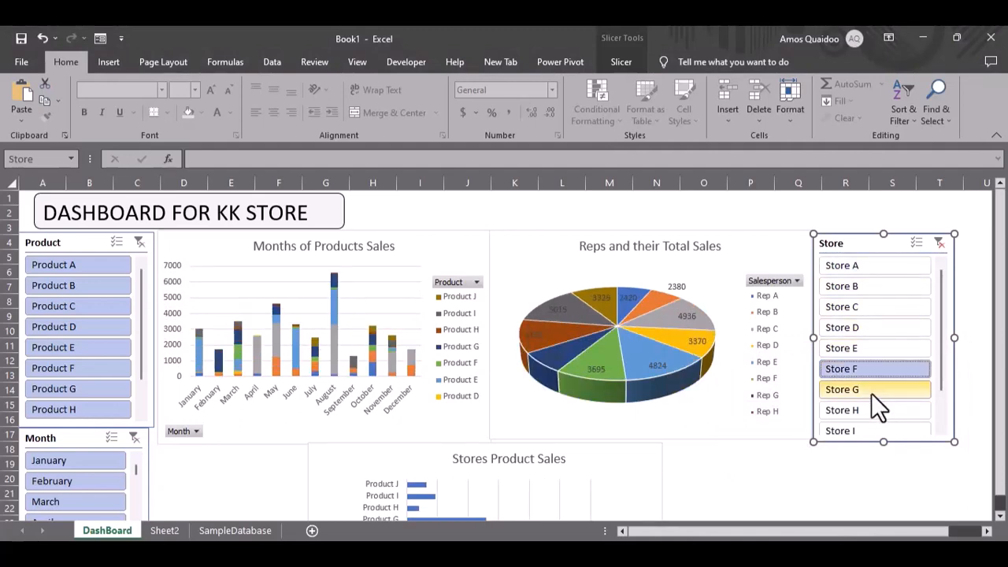
pyautogui.click(871, 394)
# - Test the Product slicer with Products G, E and C in turn, and the Month slicer with March, November and September
pyautogui.click(114, 386)
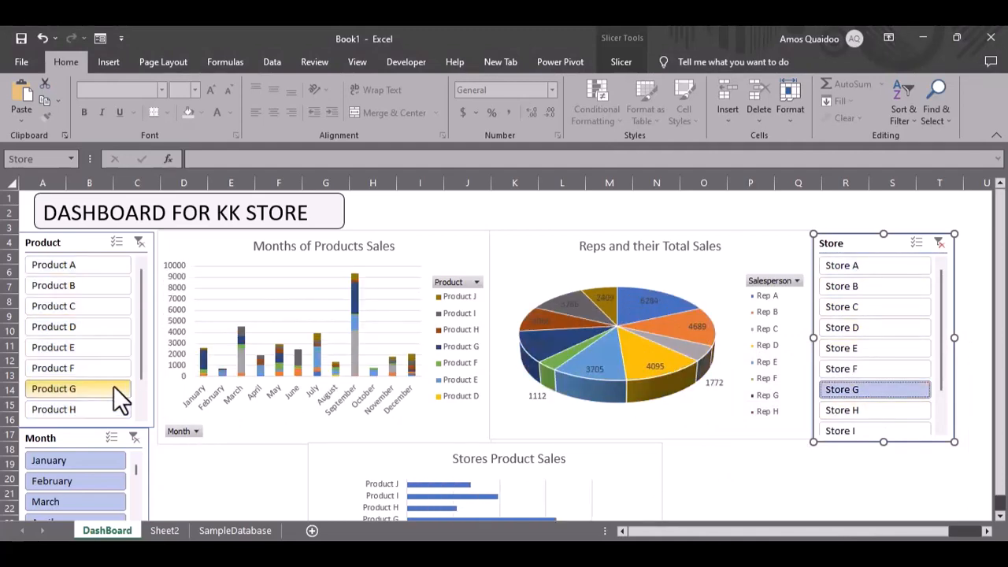
pyautogui.click(97, 348)
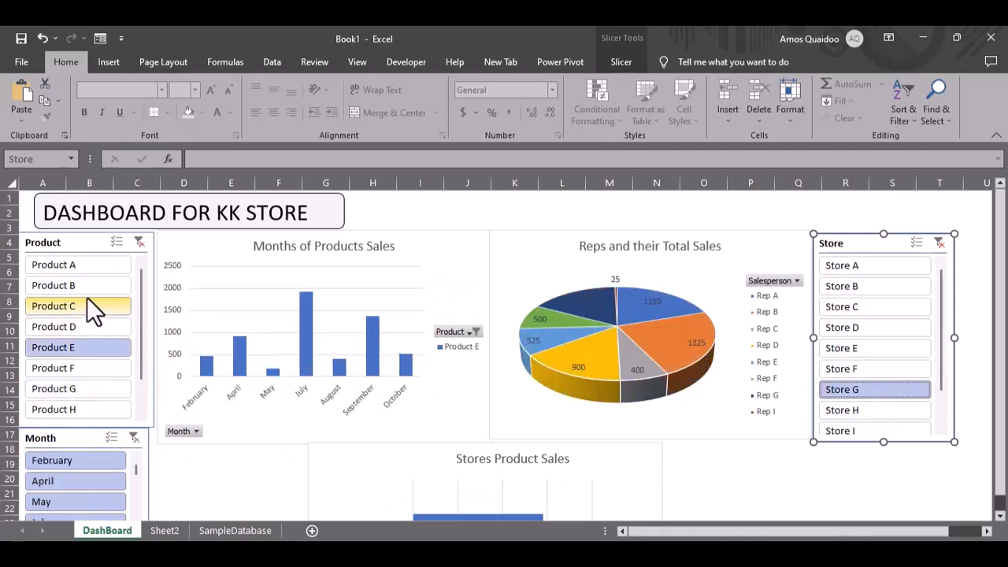
pyautogui.click(87, 304)
pyautogui.click(92, 461)
pyautogui.click(90, 493)
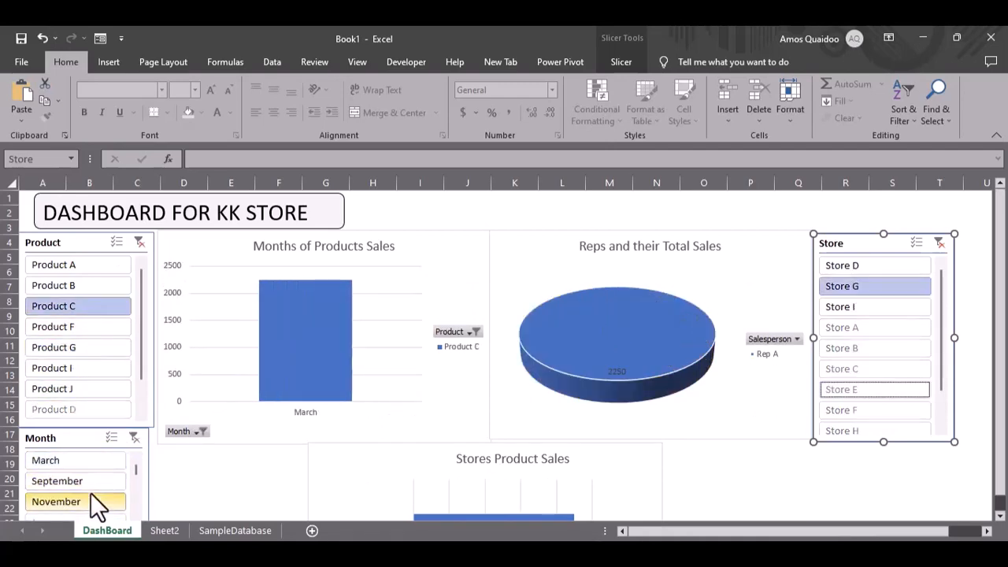
pyautogui.click(88, 483)
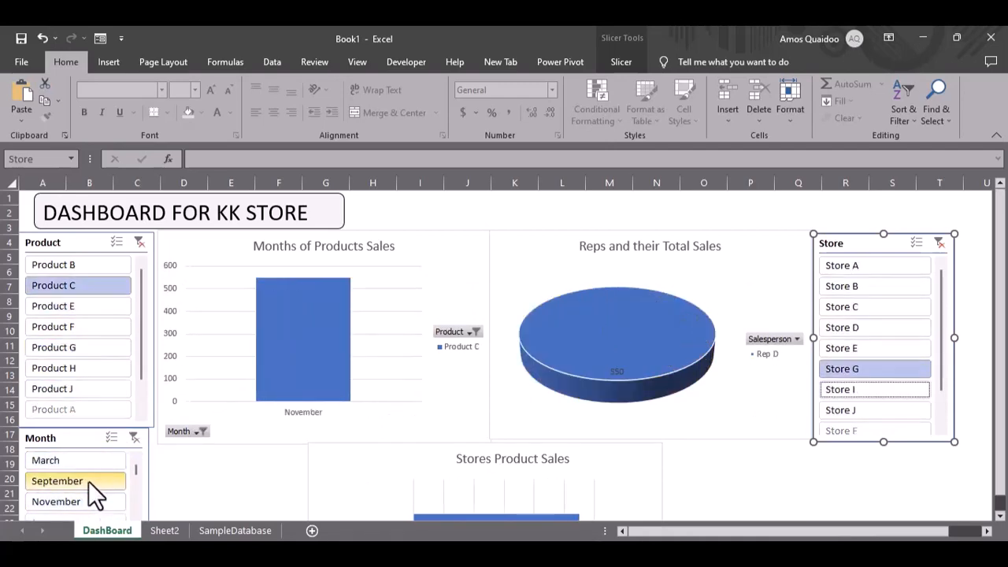
# - Clear the filters of the Month, Product and Store slicers
pyautogui.click(136, 437)
pyautogui.click(140, 241)
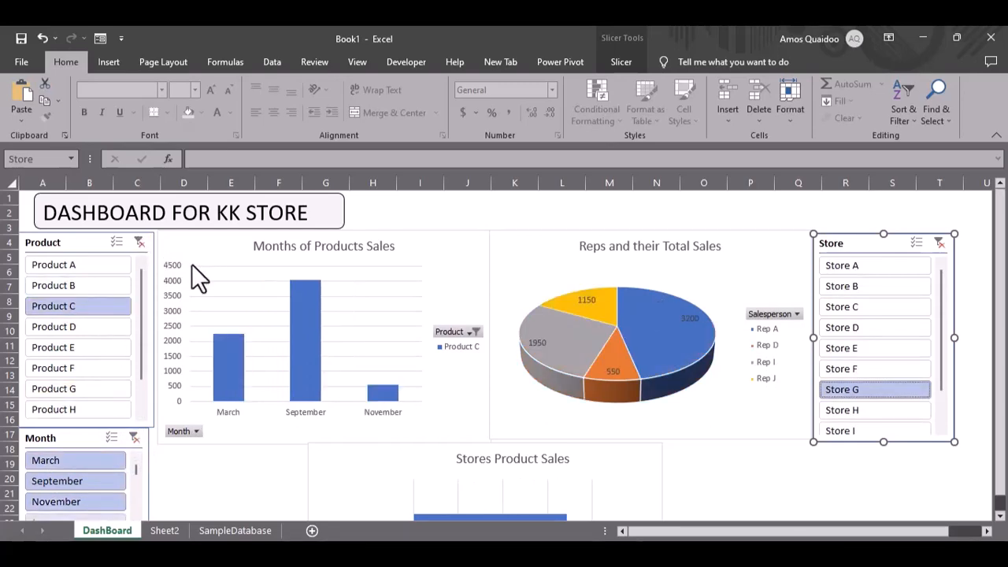
pyautogui.click(940, 243)
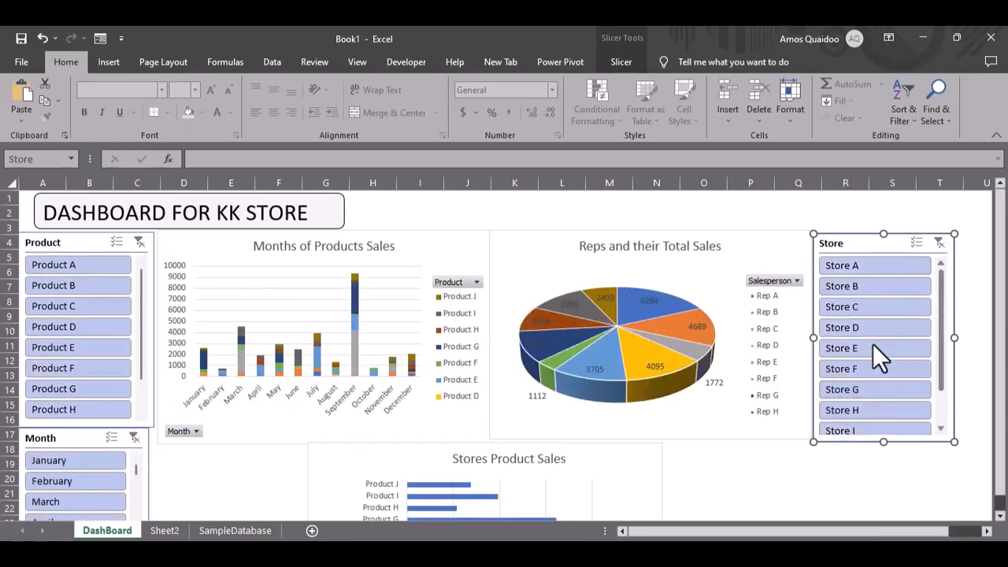
pyautogui.click(724, 464)
pyautogui.scroll(-5, 754, 477)
pyautogui.scroll(5, 758, 479)
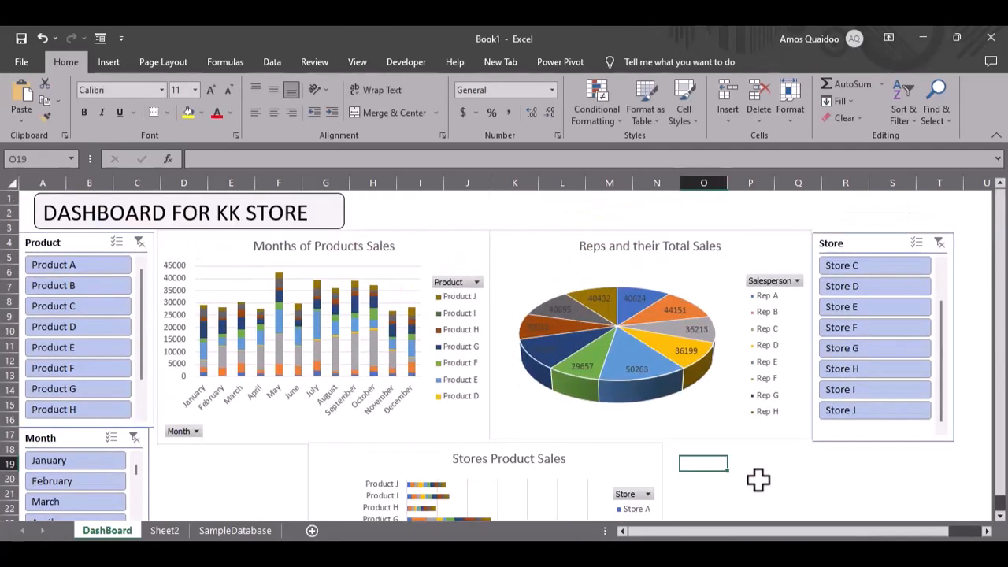
pyautogui.scroll(-5, 758, 479)
pyautogui.scroll(5, 758, 479)
pyautogui.click(461, 212)
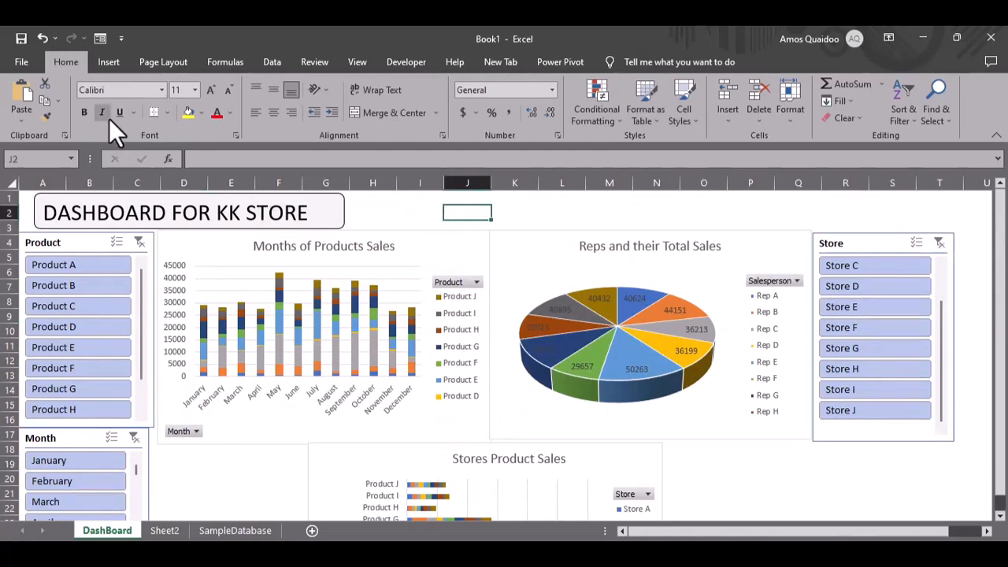